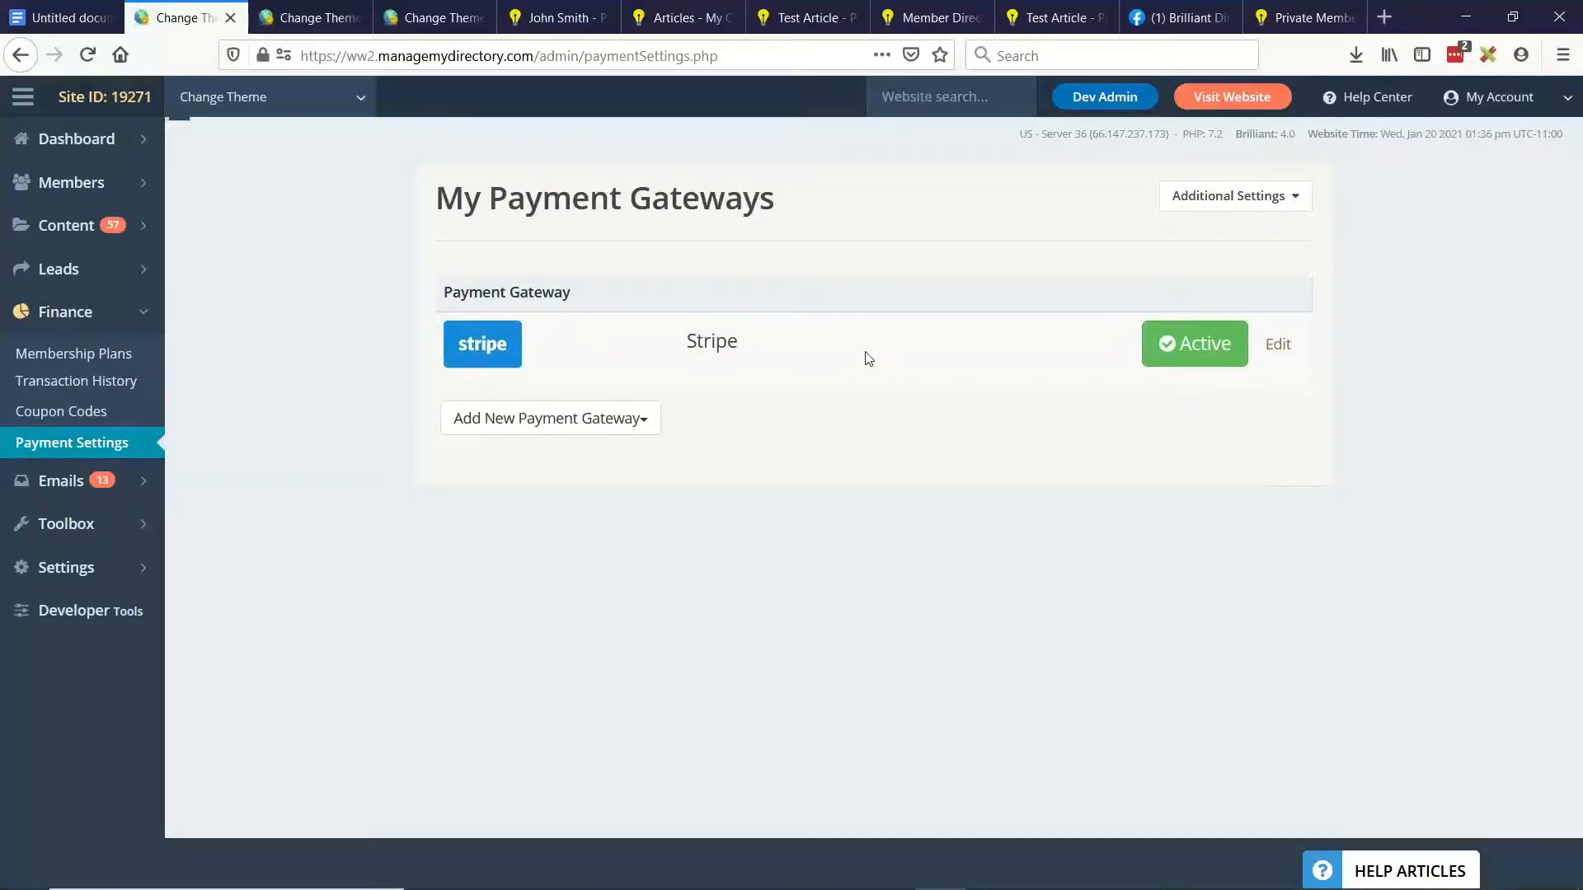
Open the Tax / VAT settings from the payment gateways page and the Membership Plans list in a new tab
left_click(1264, 207)
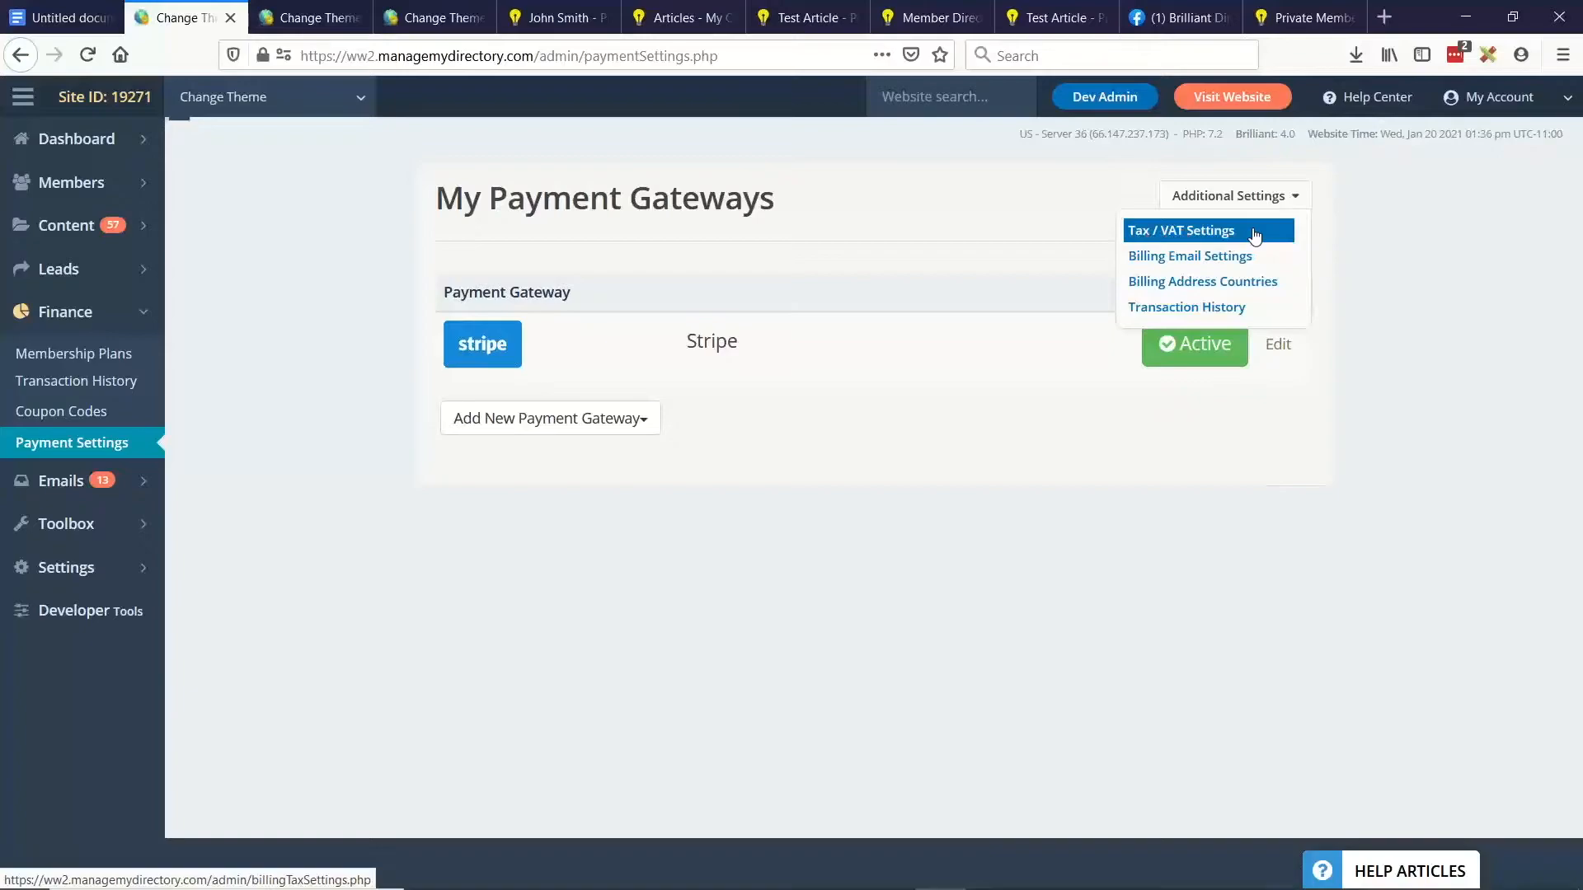
left_click(1255, 237)
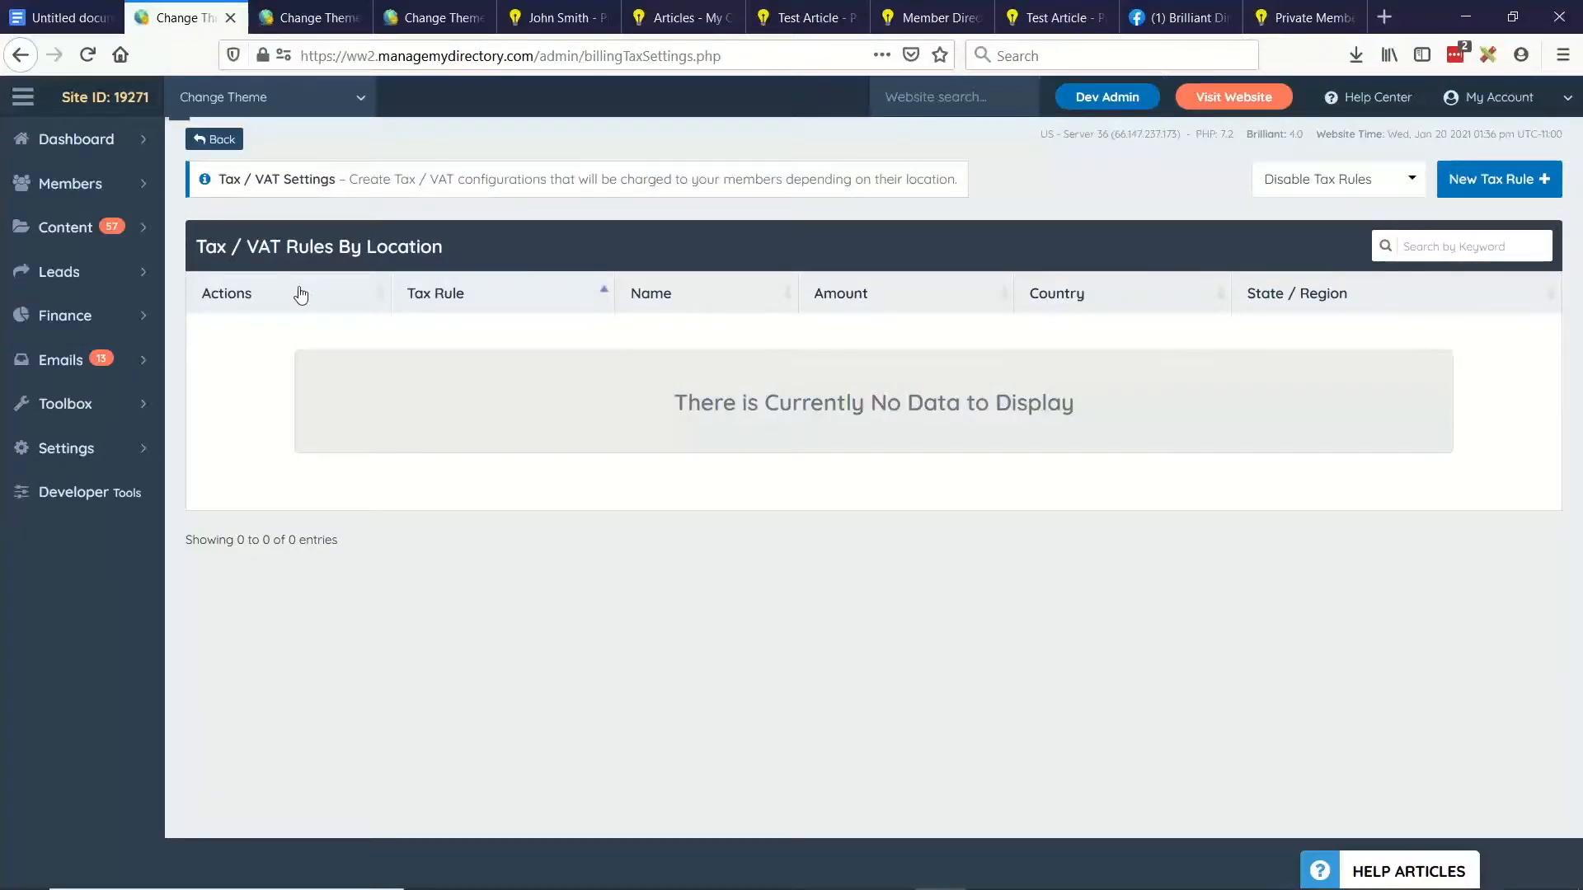
mouse_move(132, 318)
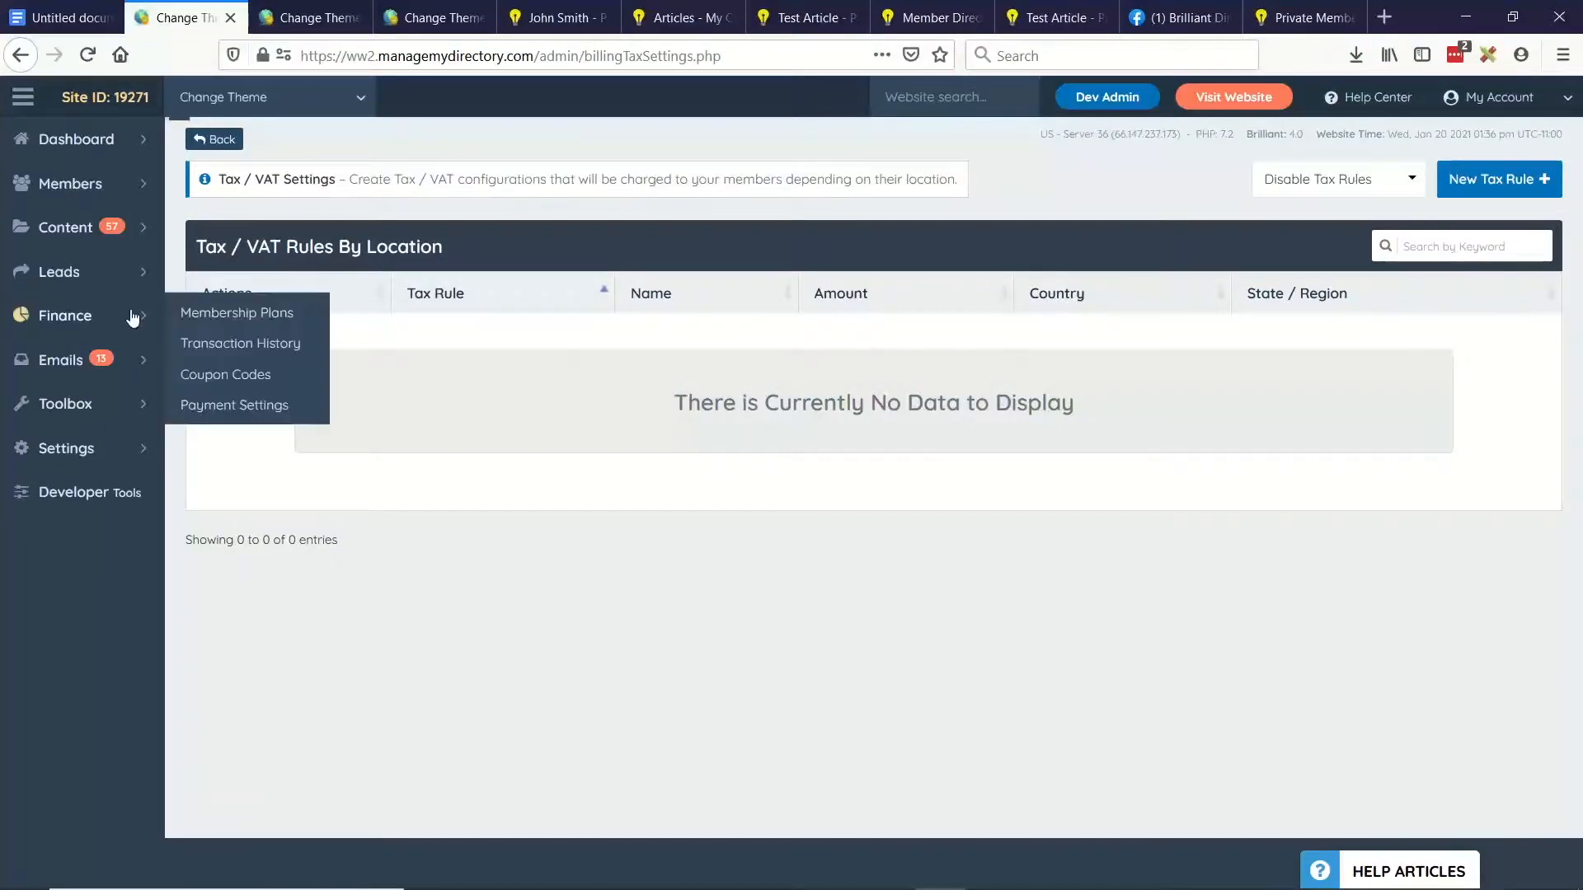
left_click(213, 313)
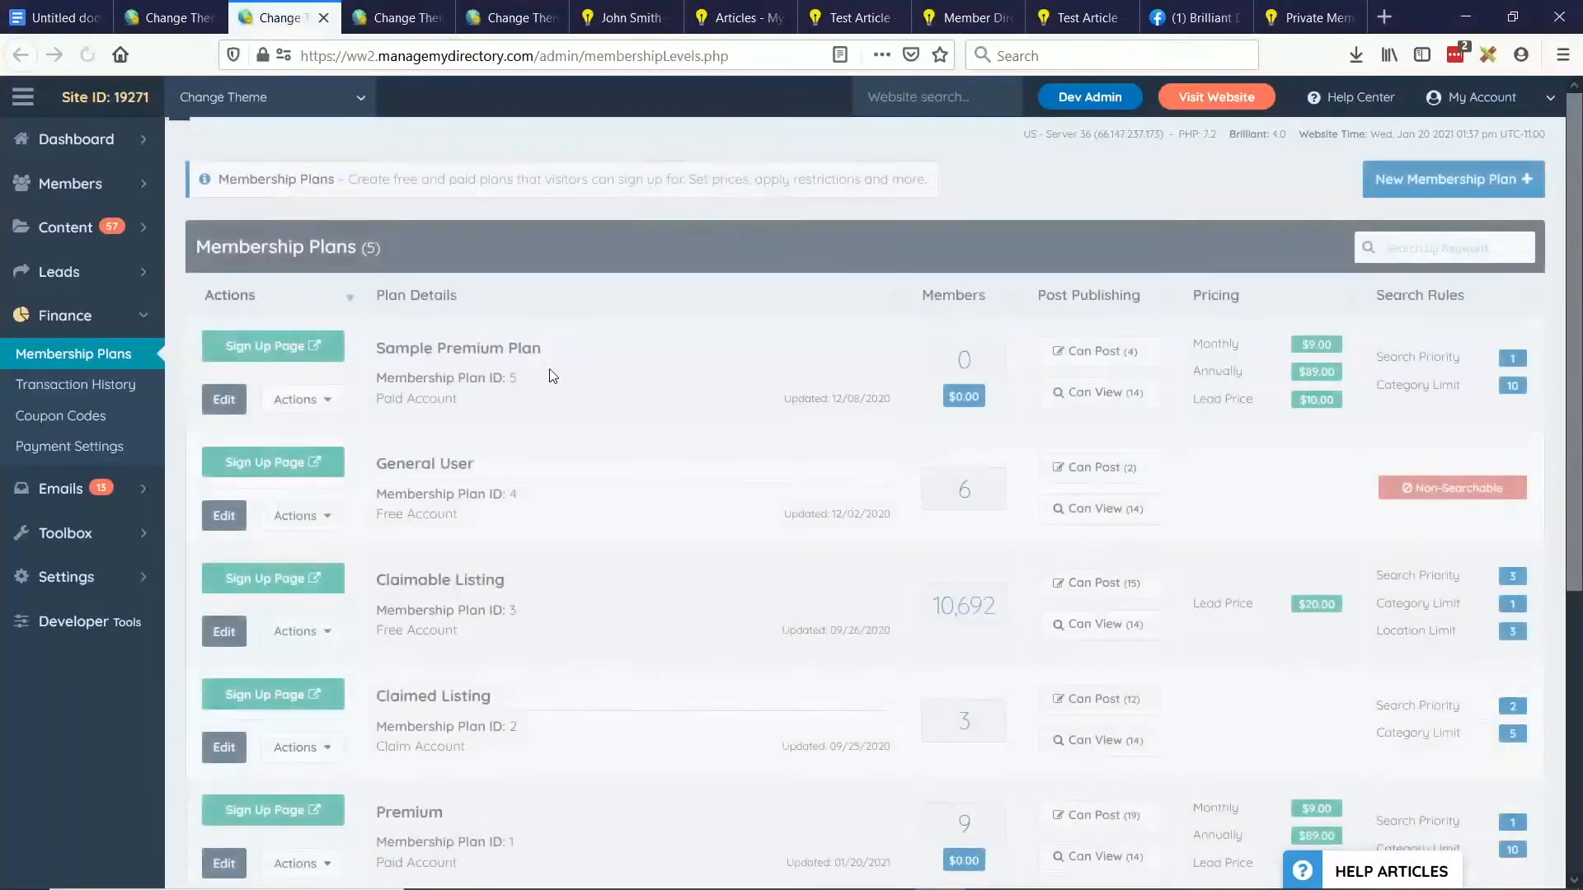
Set the Sample Premium Plan's monthly price to $10 and save the plan
left_click_drag(395, 349, 521, 349)
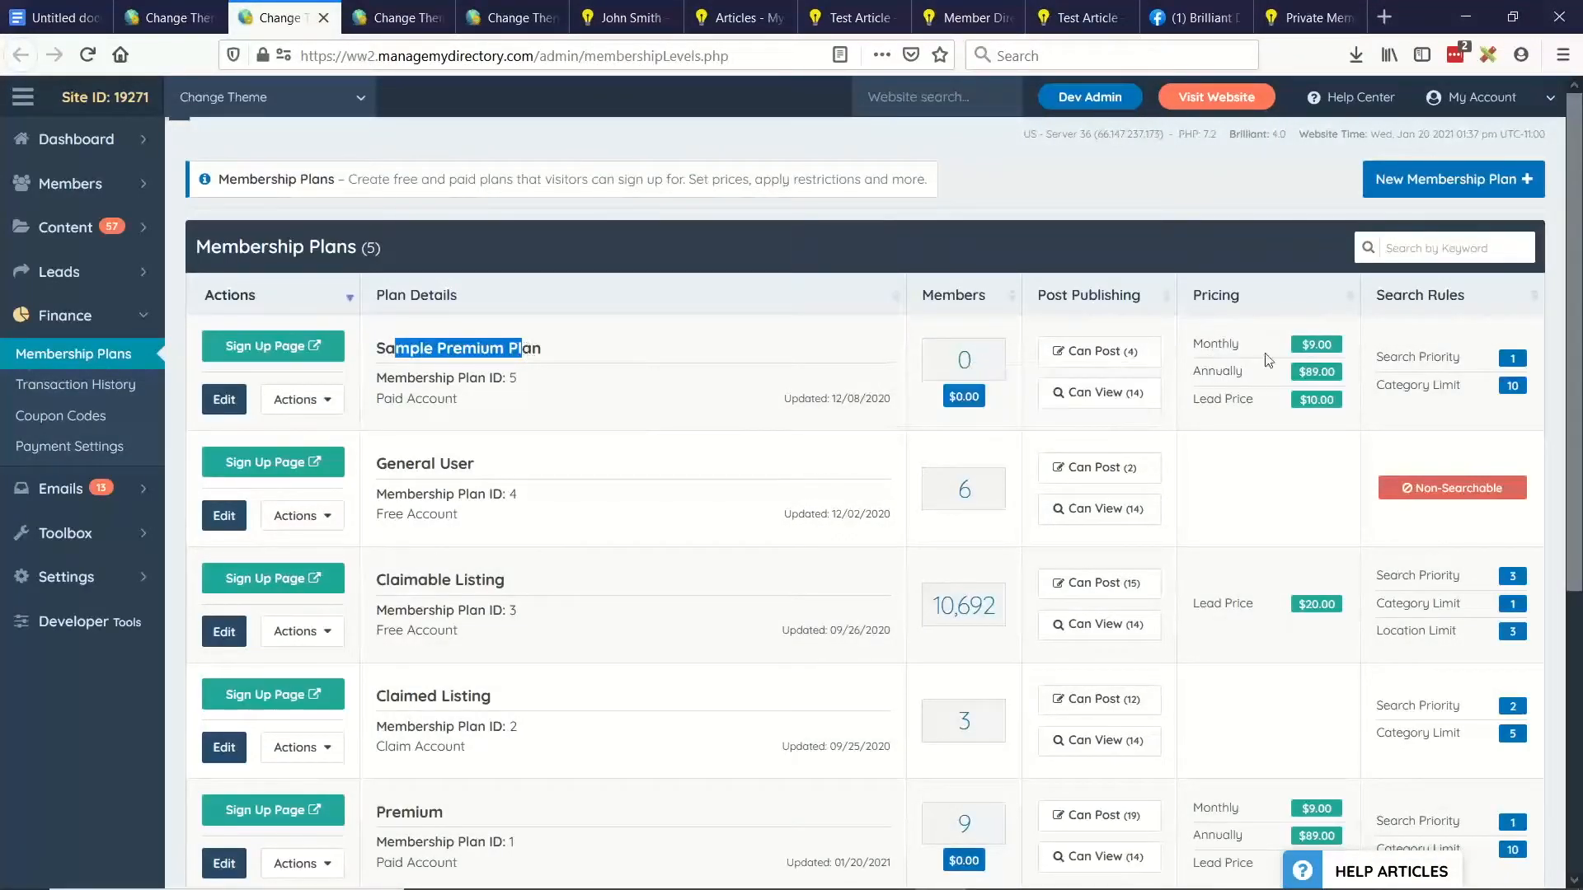
left_click_drag(1211, 343, 1309, 345)
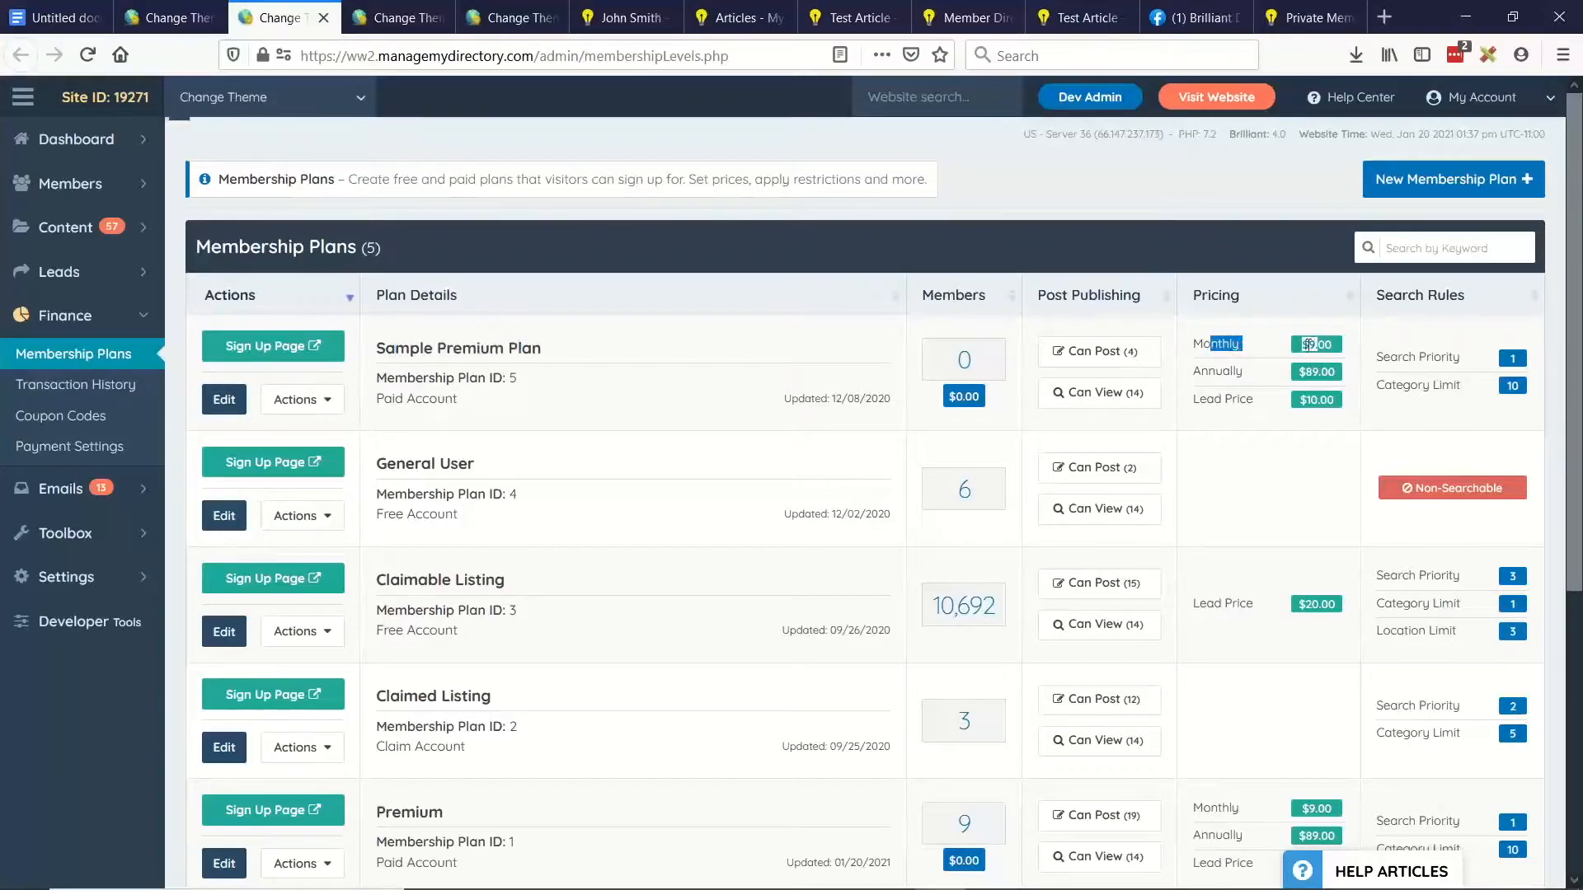
left_click(236, 401)
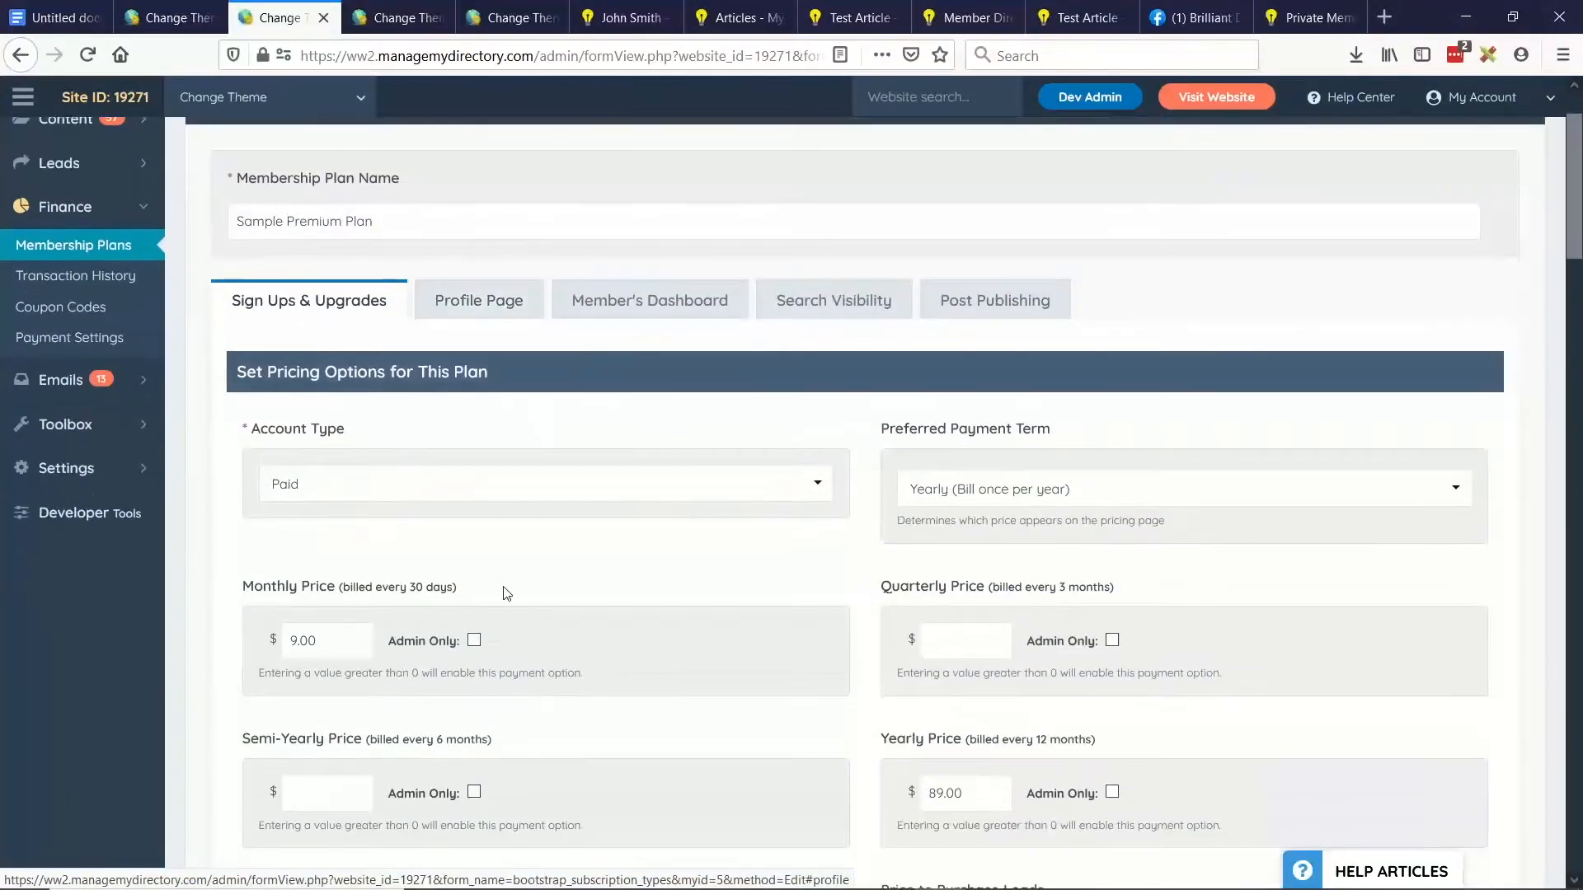
left_click(337, 642)
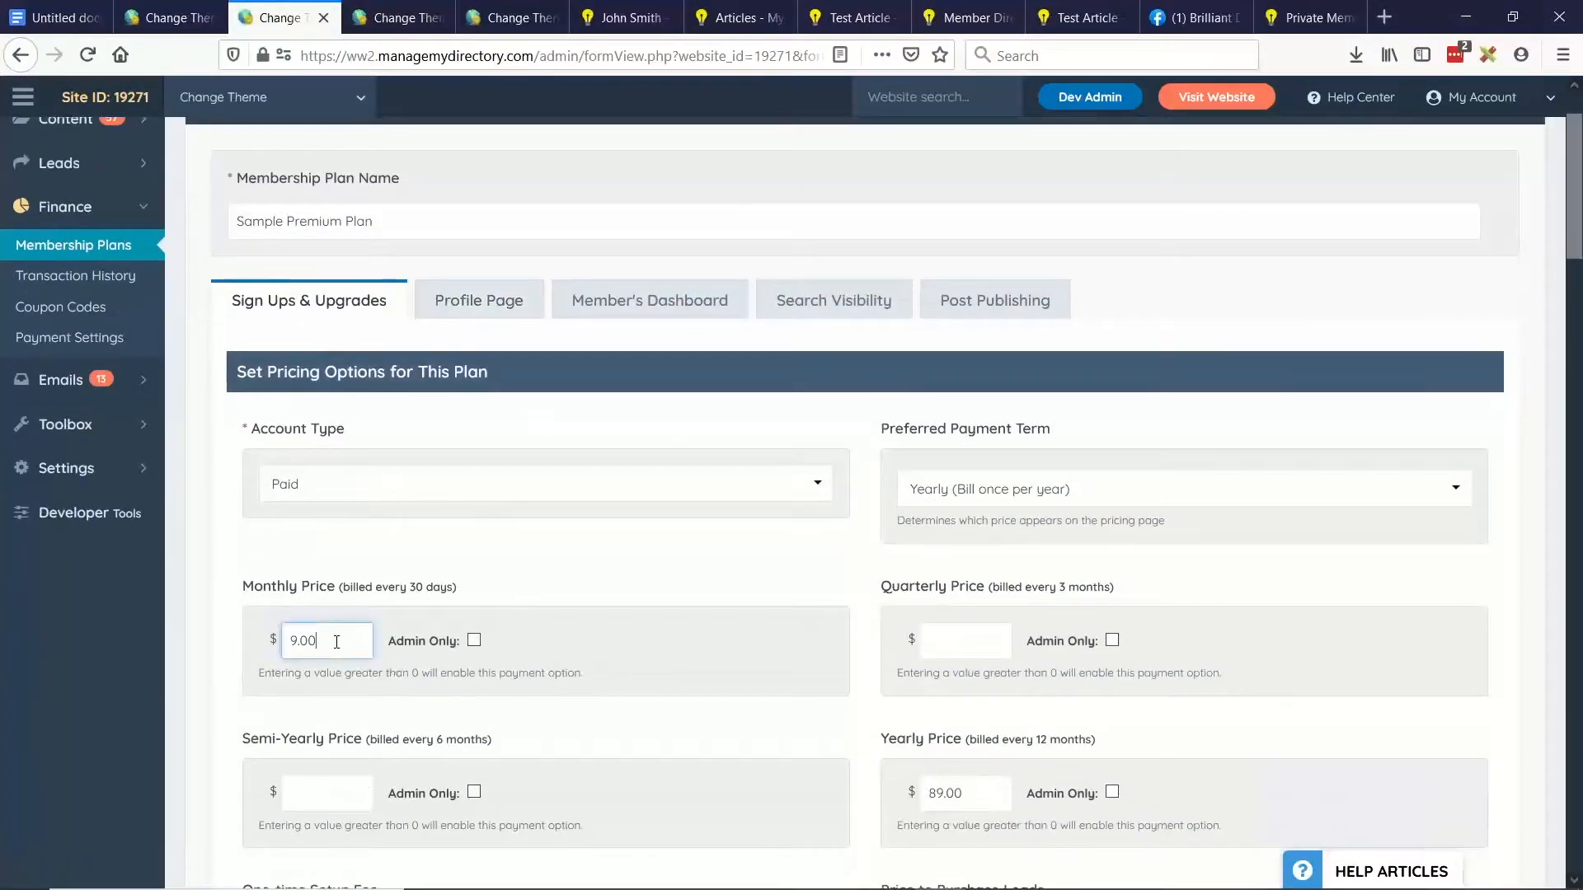
key("shift+Left")
key("shift+Left")
key("shift+Left")
key("shift+Left")
type("1")
scroll(1215, 248, "up", 2)
left_click(1449, 206)
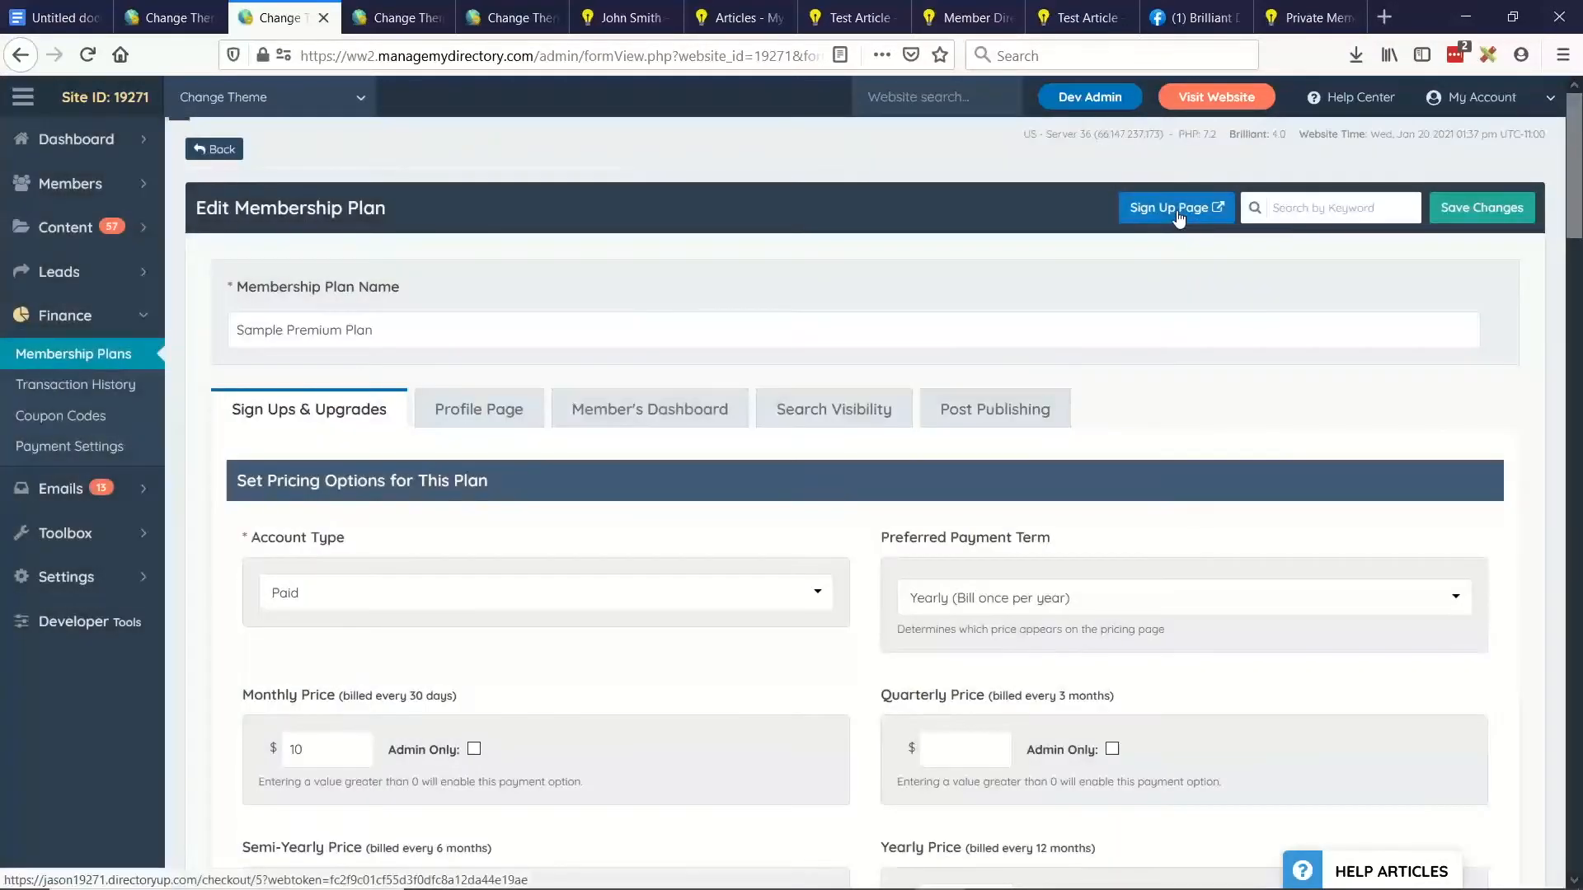
Open the Sample Premium Plan's sign-up page and select the monthly payment option
left_click(1179, 208)
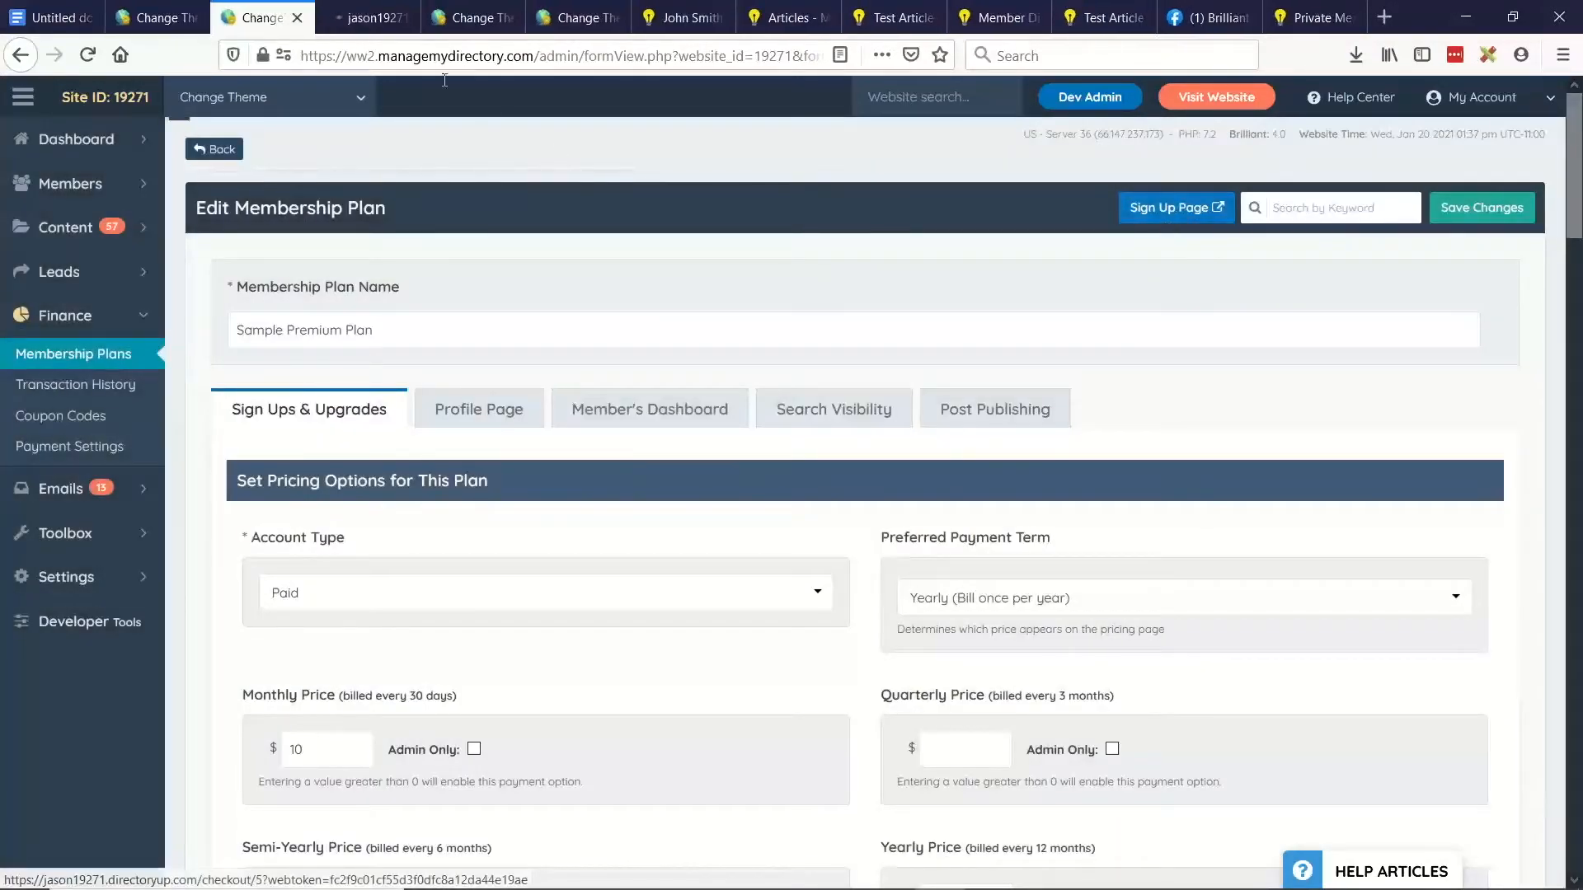
left_click(366, 20)
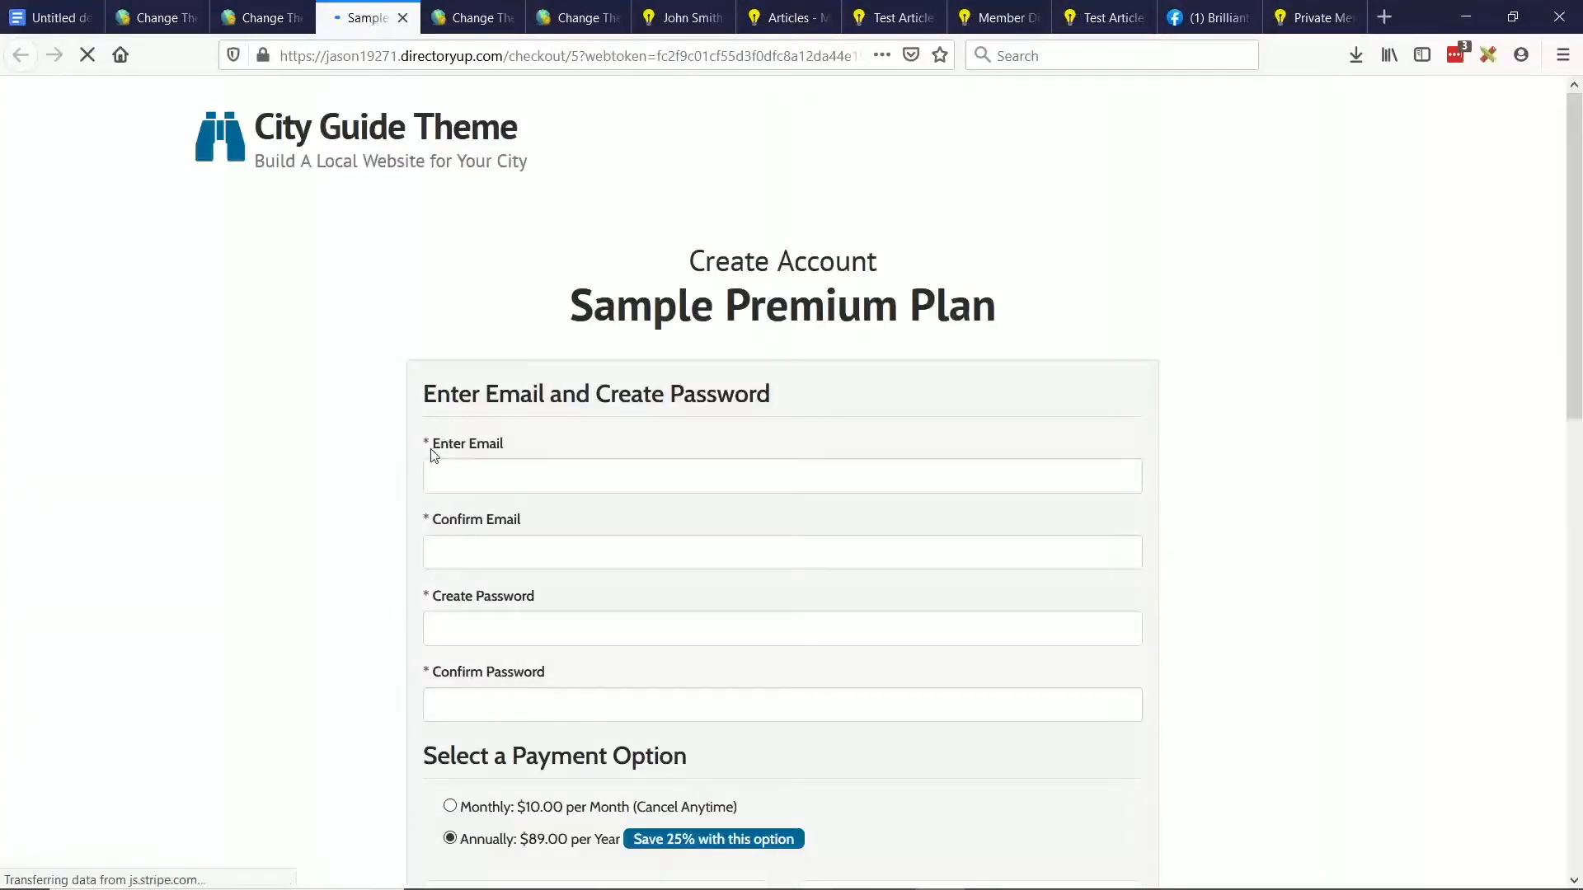
scroll(332, 470, "down", 2)
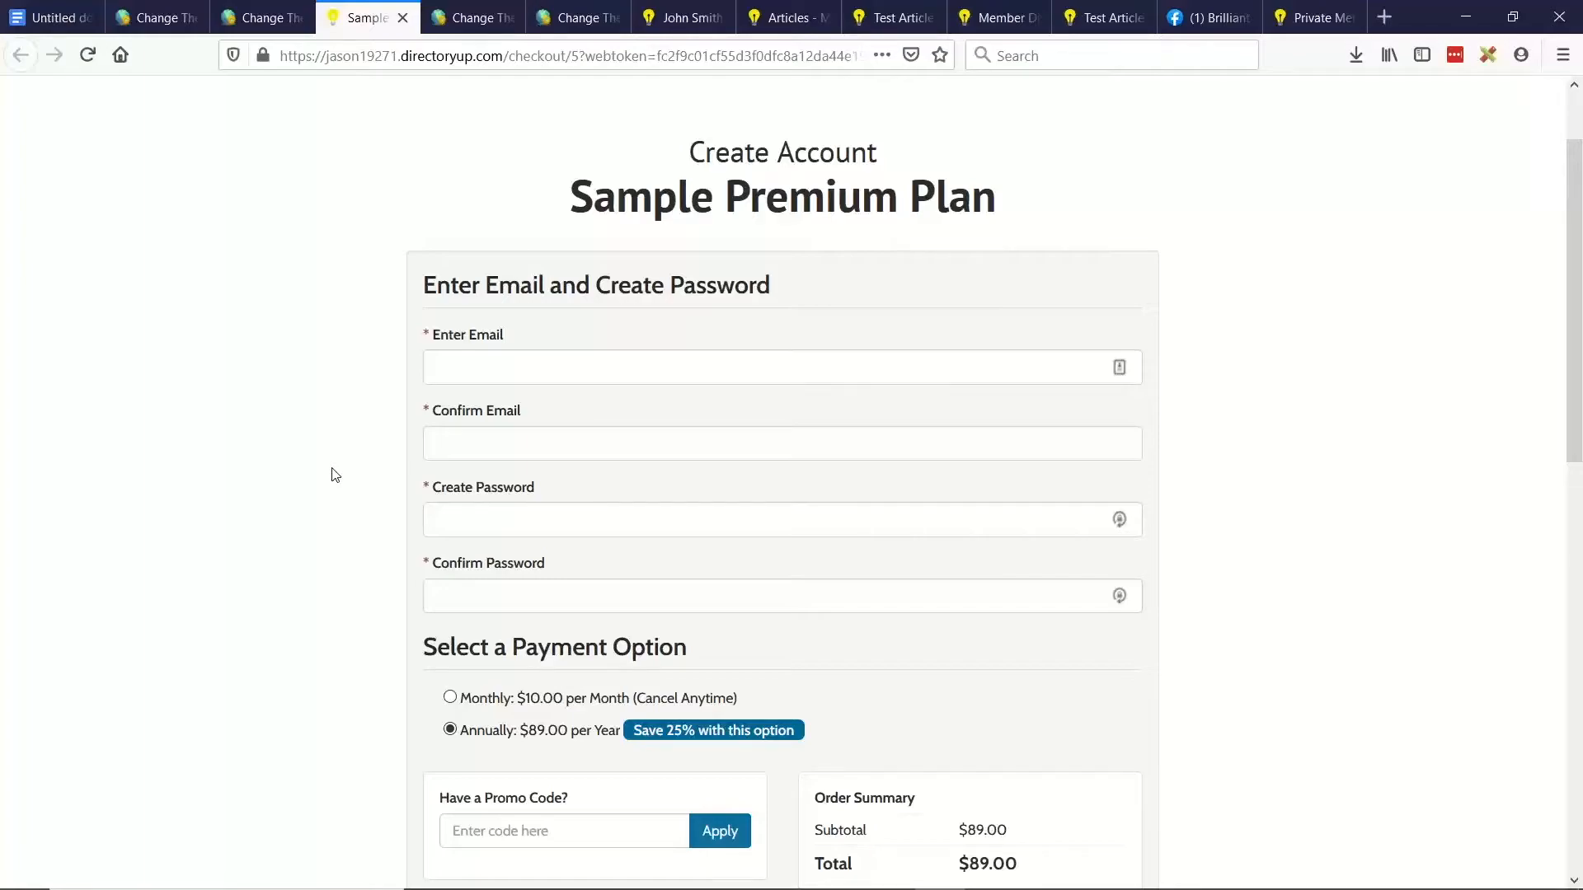
scroll(388, 535, "down", 2)
left_click(450, 589)
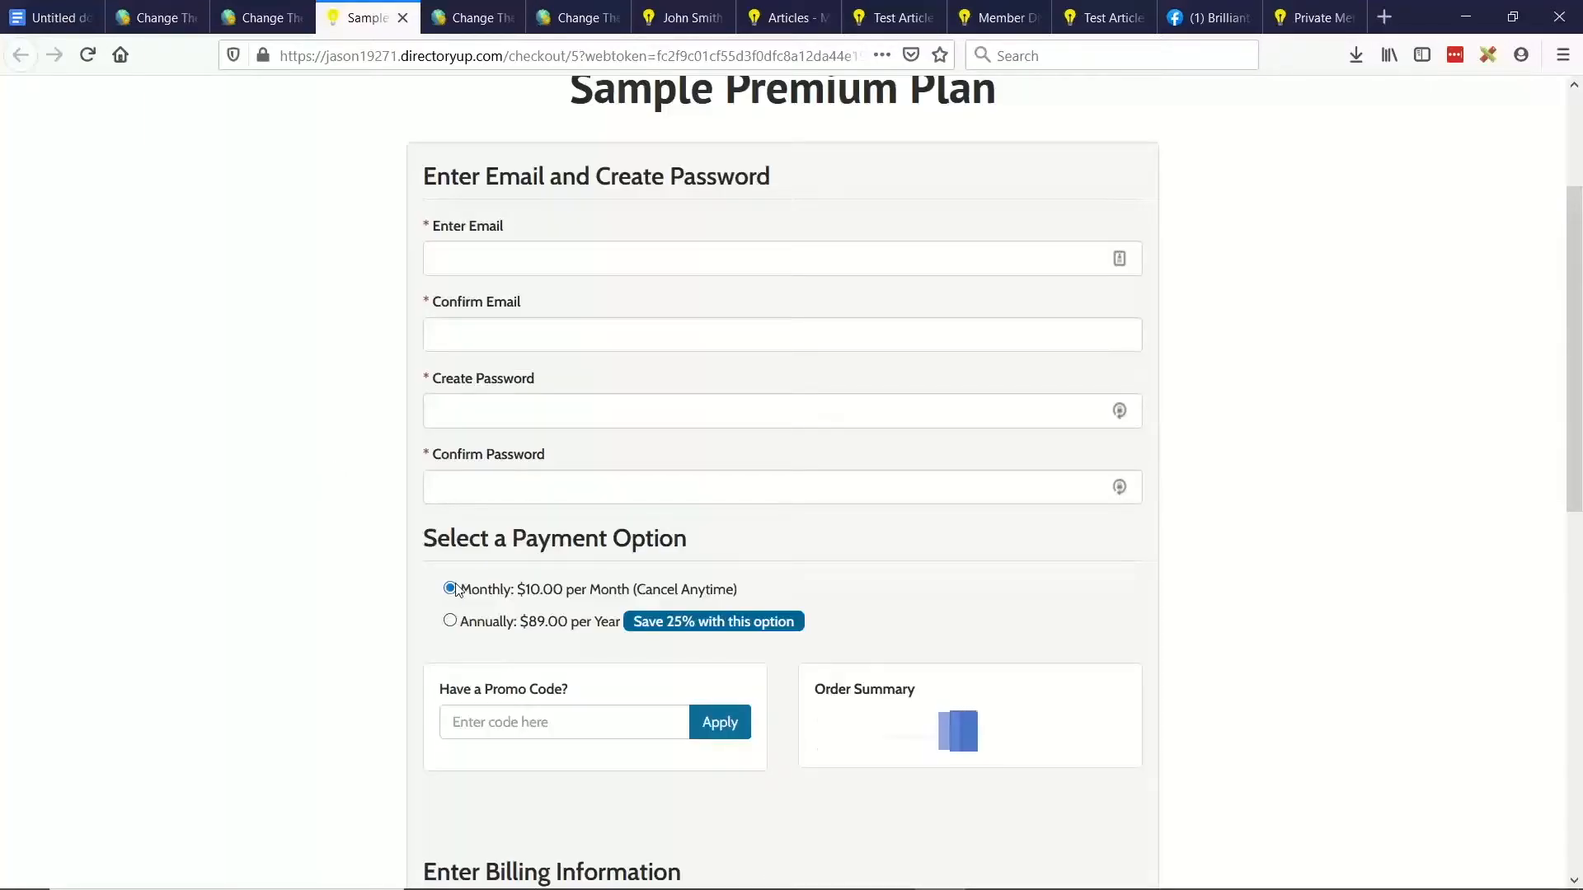
scroll(239, 463, "down", 2)
scroll(241, 452, "up", 2)
scroll(659, 536, "down", 2)
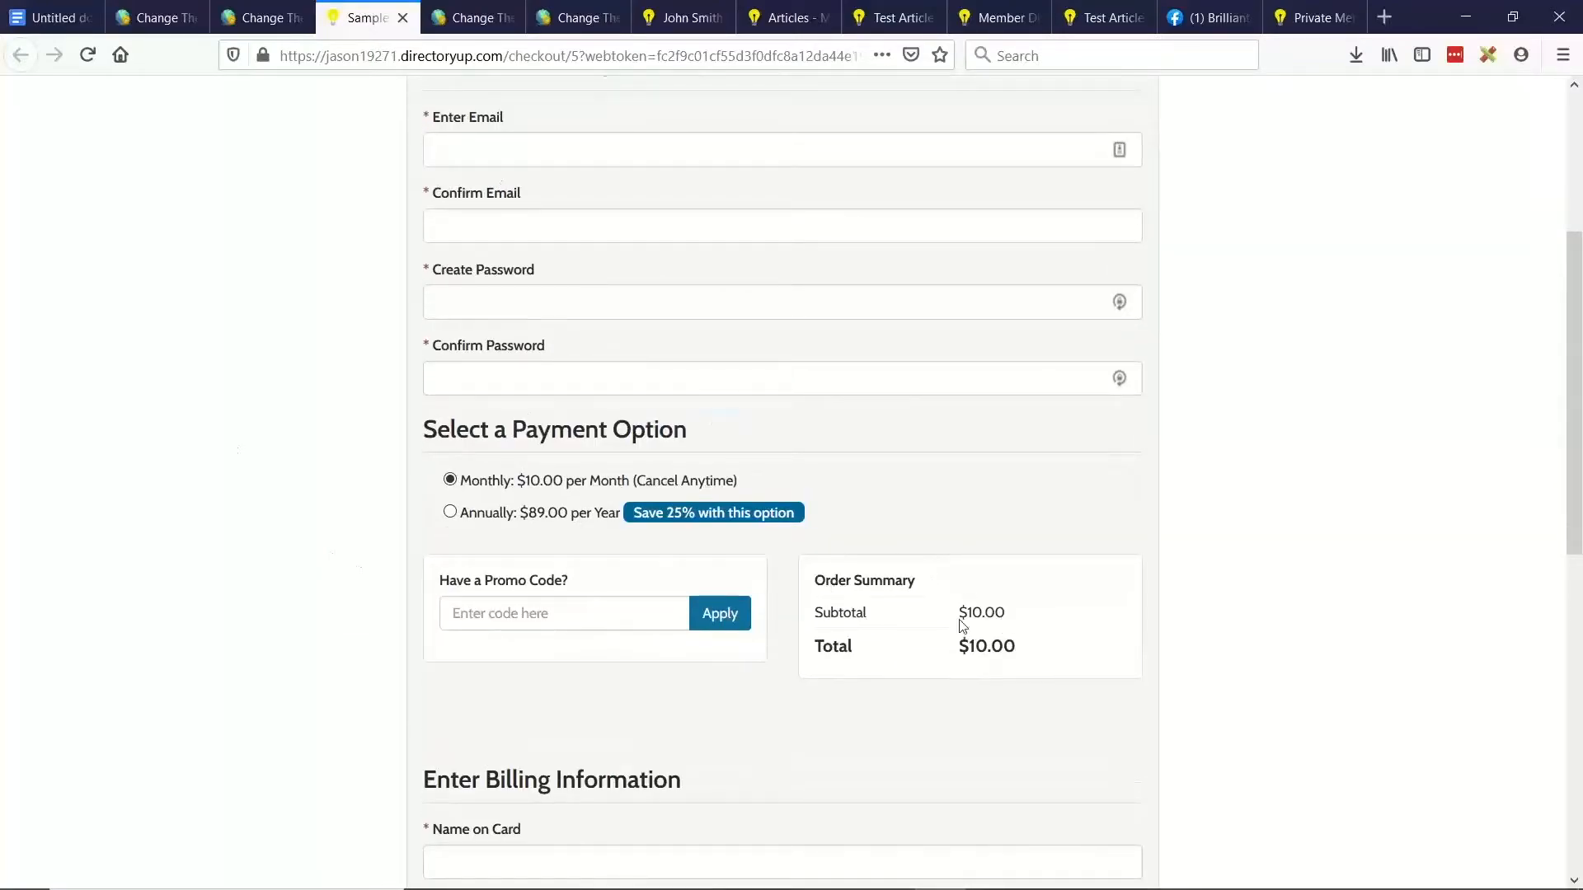
scroll(890, 608, "down", 4)
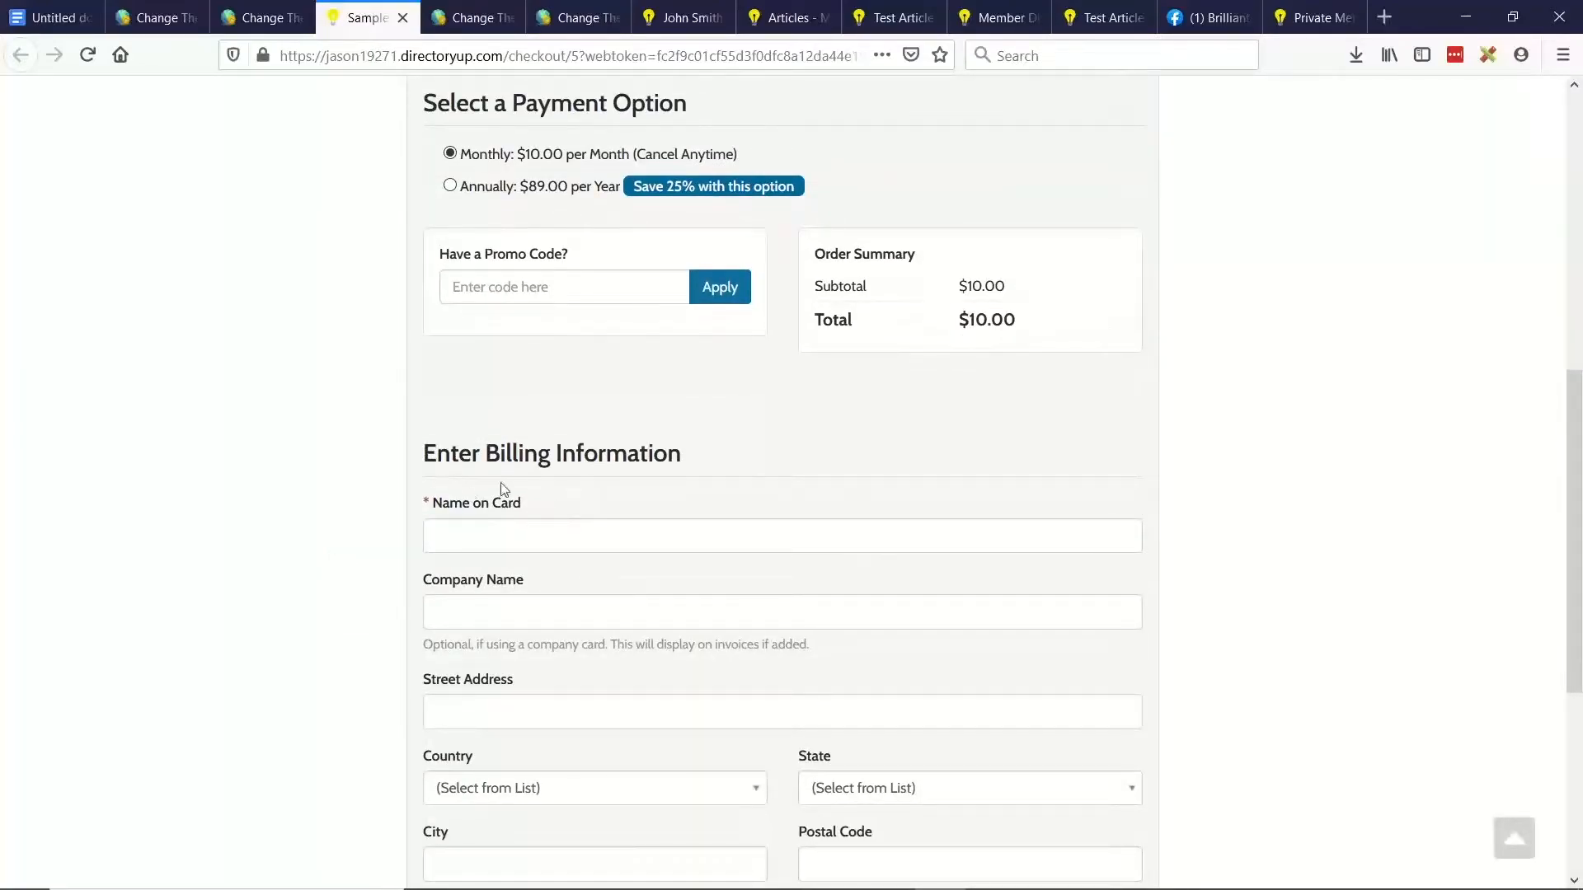
Set the billing country to Canada and the state to British Columbia, and check the order summary for tax
scroll(552, 470, "down", 1)
left_click(481, 683)
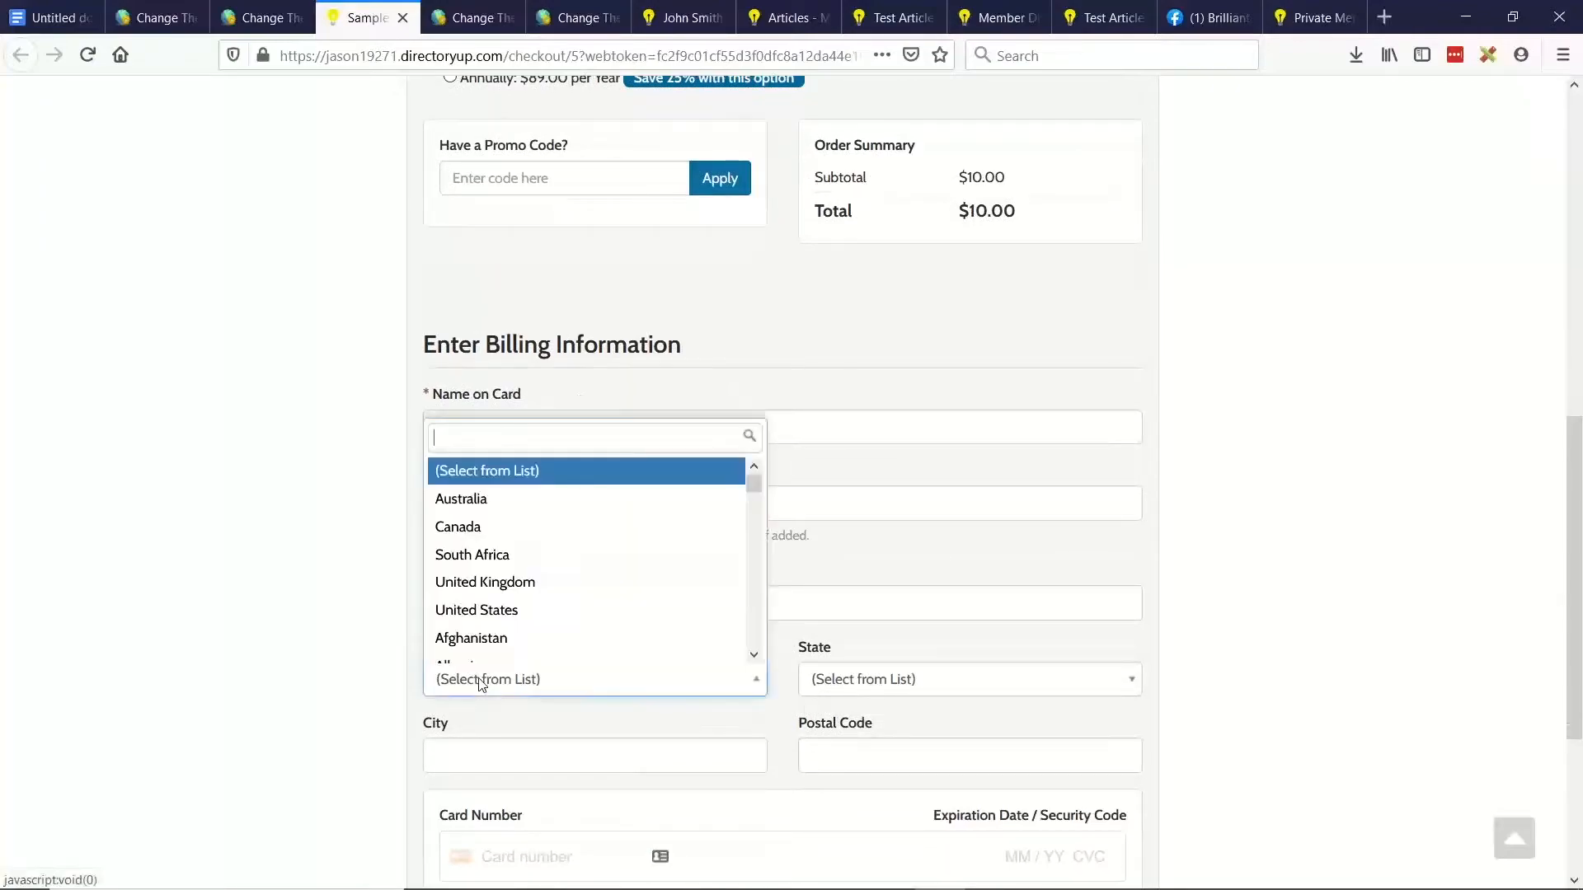
scroll(536, 577, "down", 1)
left_click(474, 507)
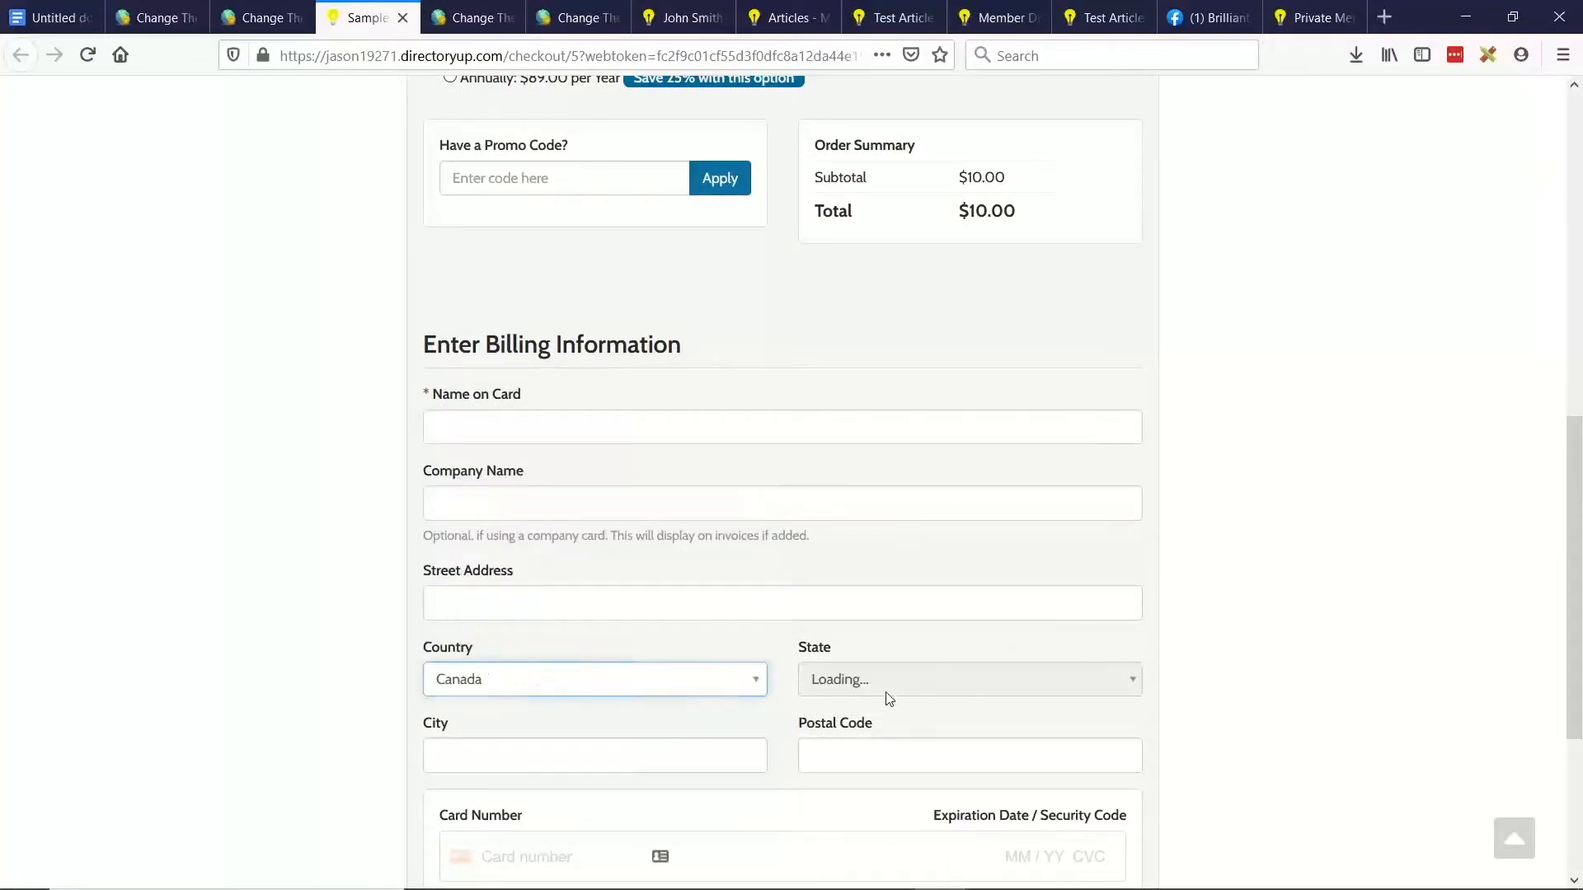
left_click(884, 692)
scroll(907, 619, "down", 1)
left_click(886, 513)
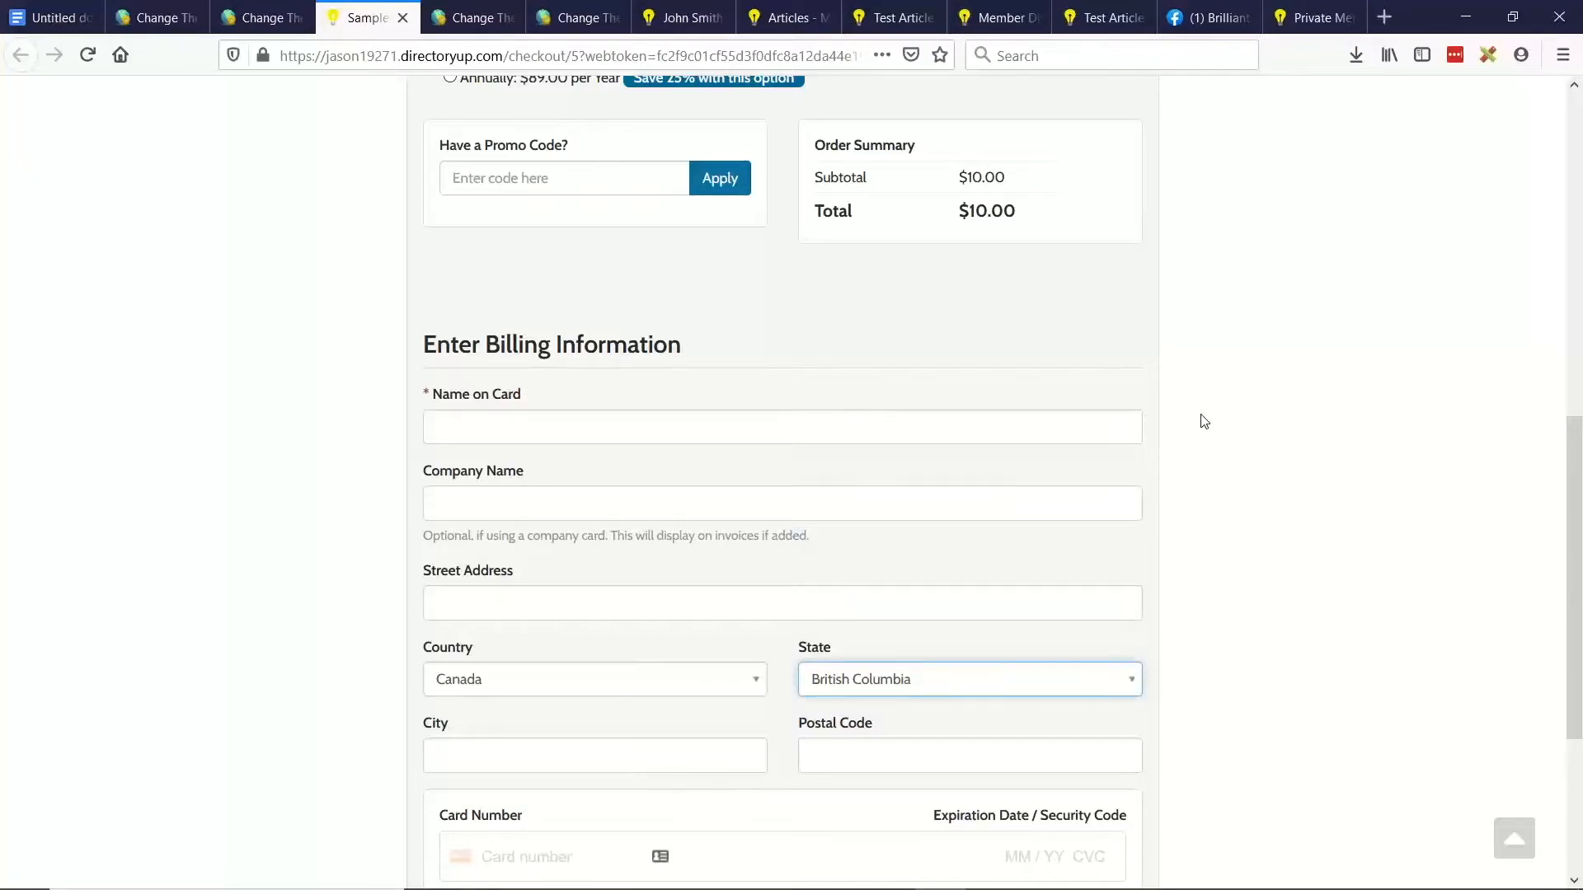
left_click(1204, 422)
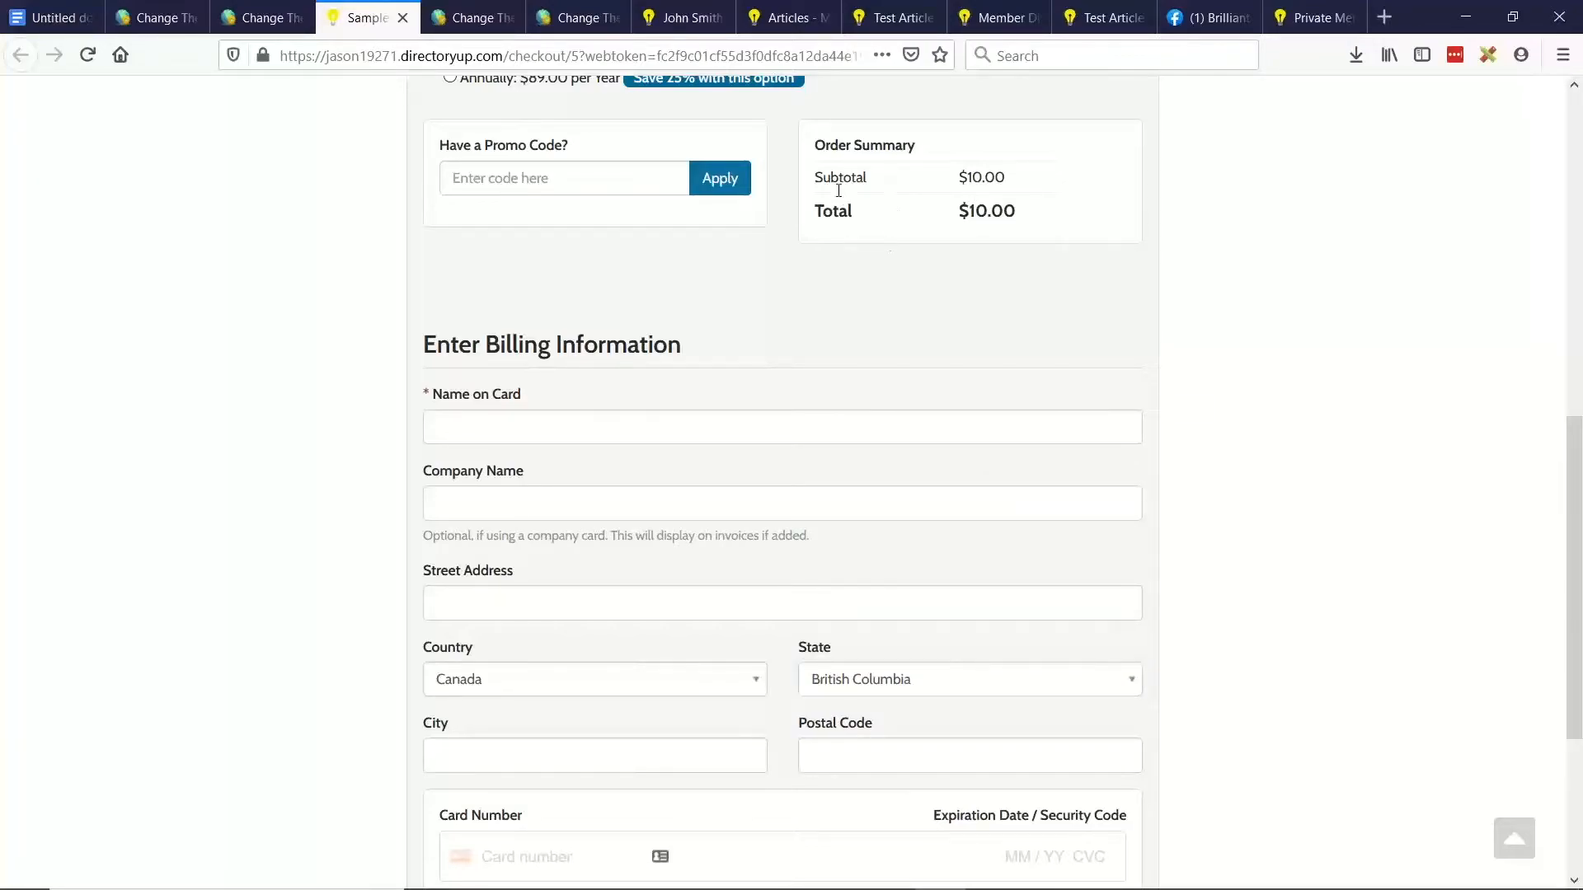
left_click_drag(816, 150, 1016, 217)
left_click(1037, 228)
Return to the Tax / VAT settings and start a new tax rule named VAT
left_click(264, 16)
left_click(161, 12)
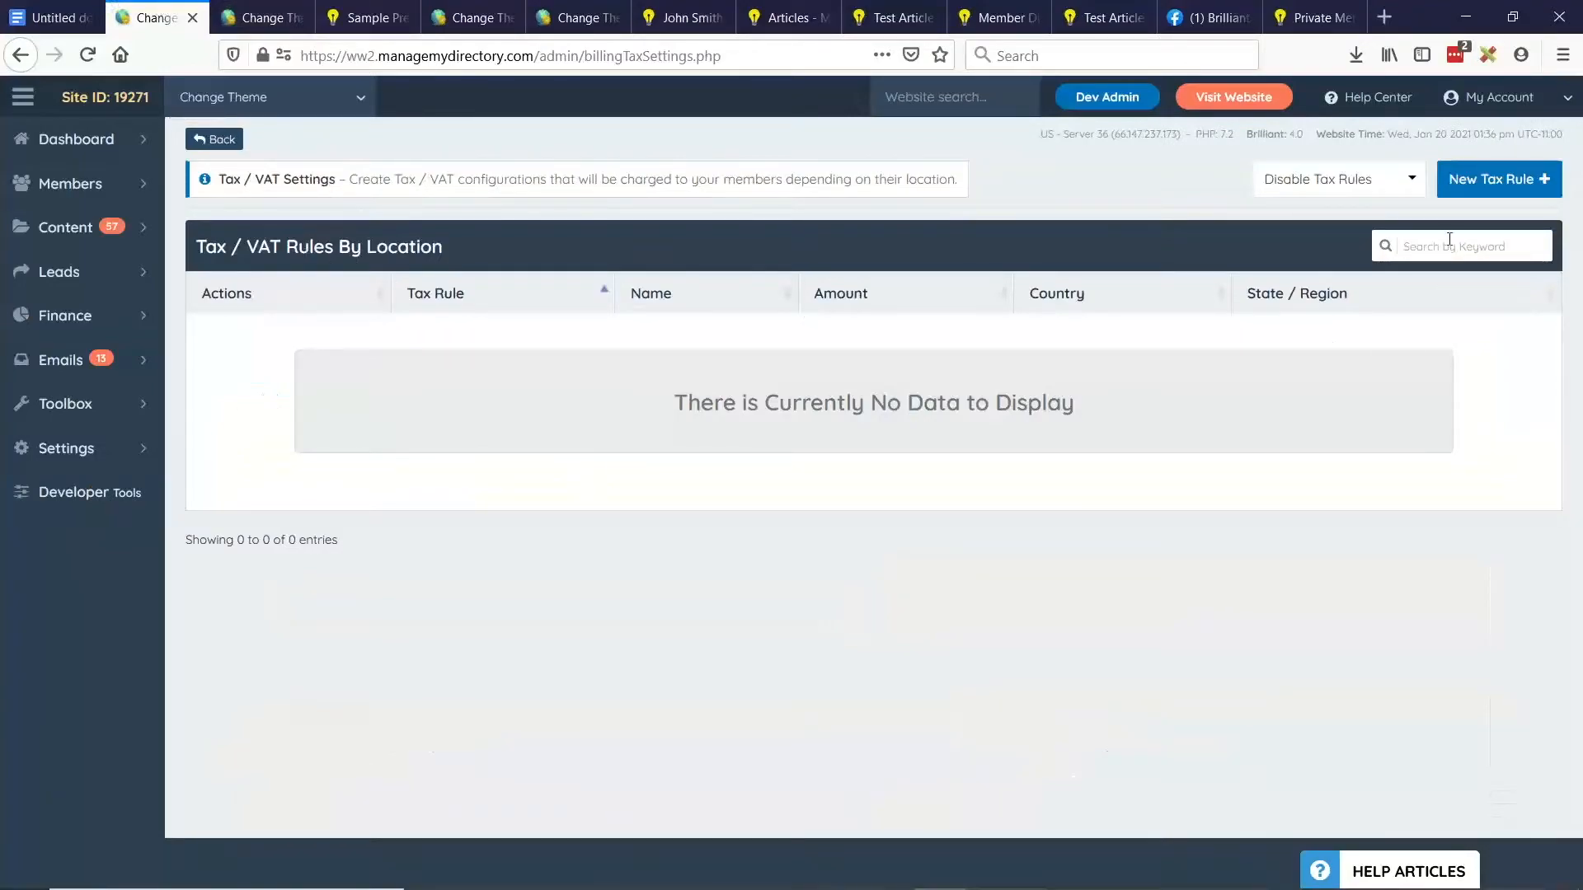
left_click(1487, 195)
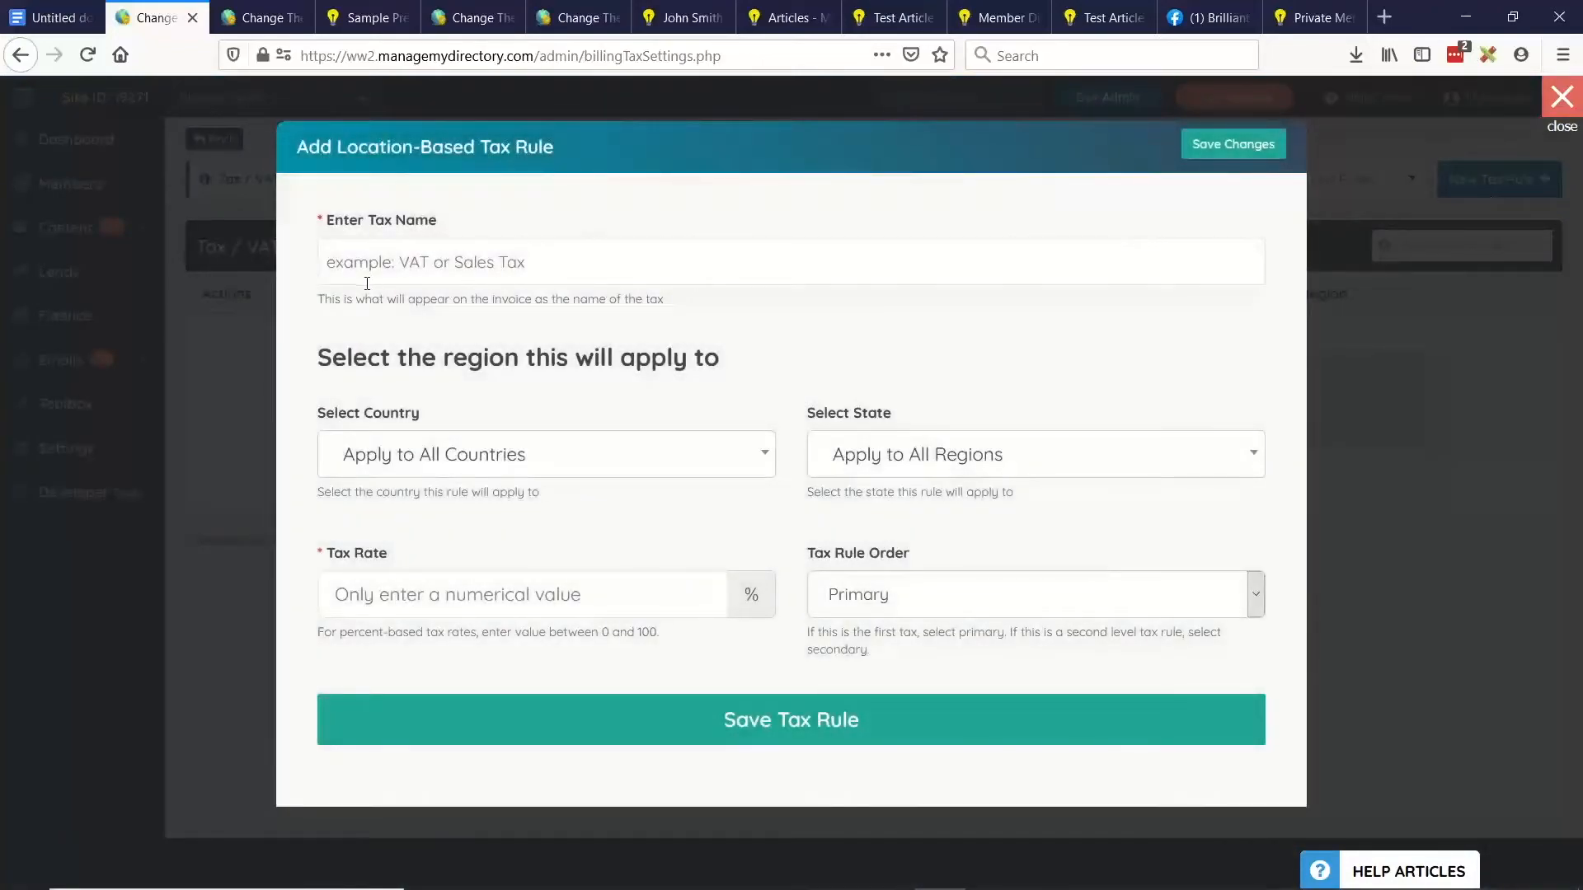
left_click(358, 263)
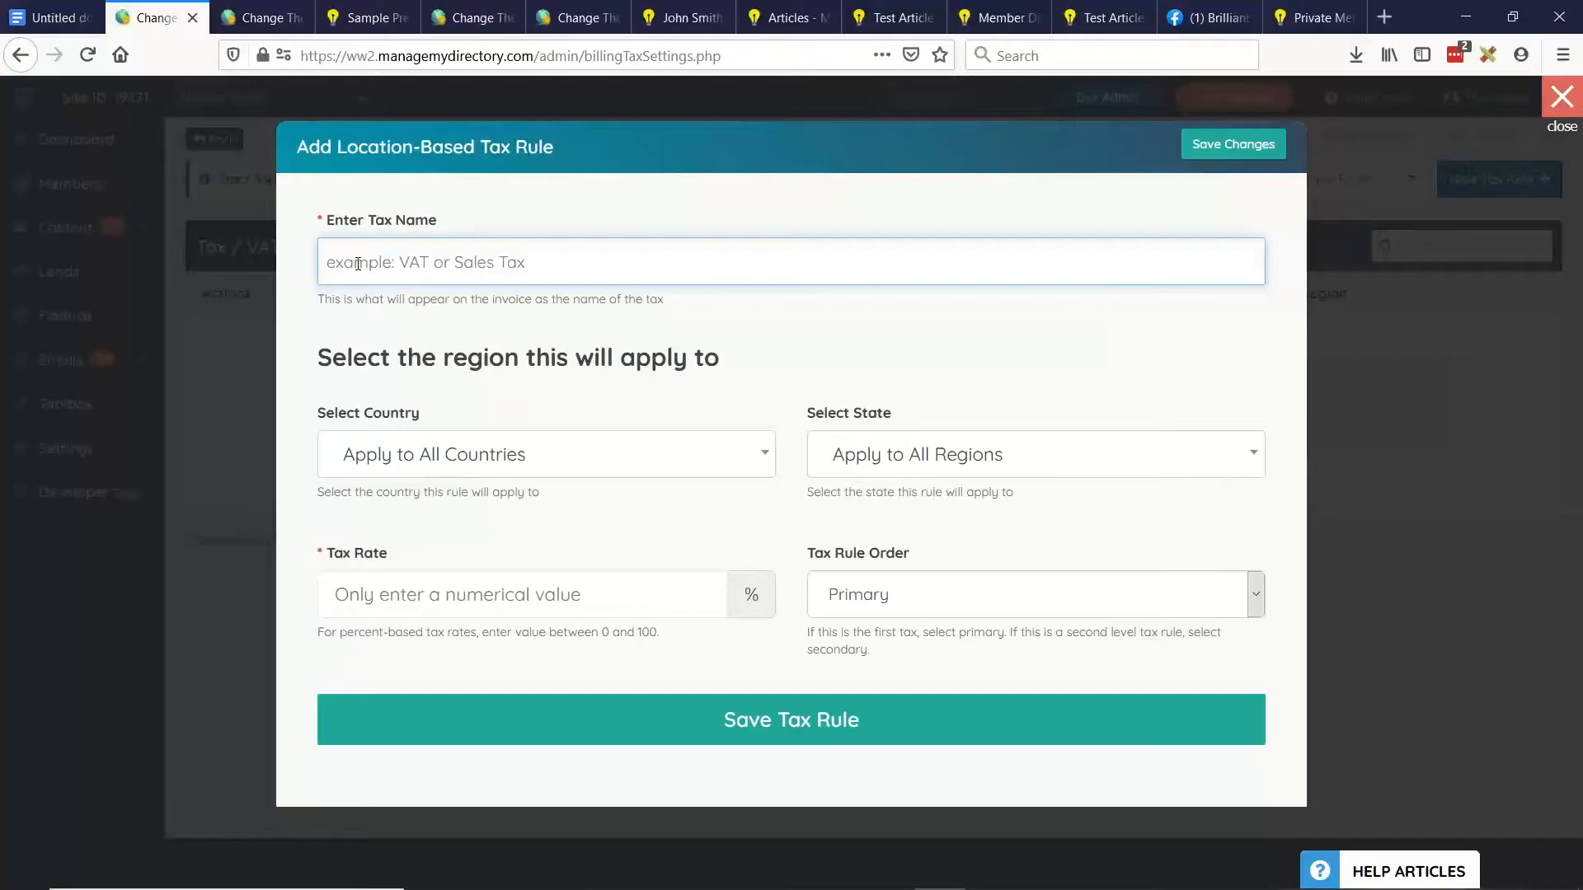
type("VAT")
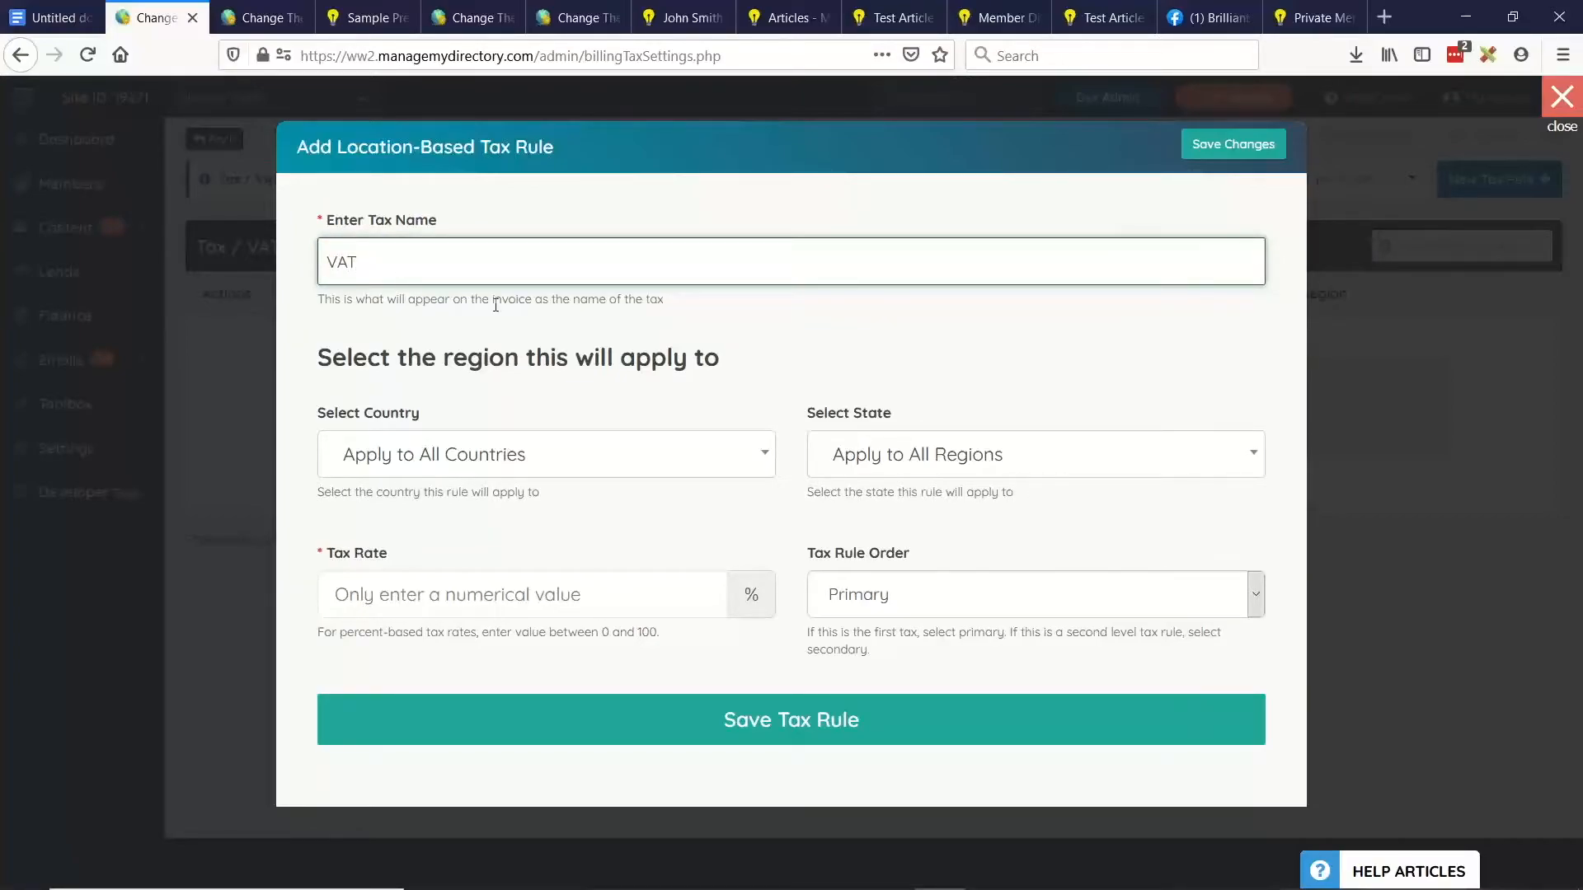
Apply the tax rule to Canada and limit it to British Columbia
left_click(422, 460)
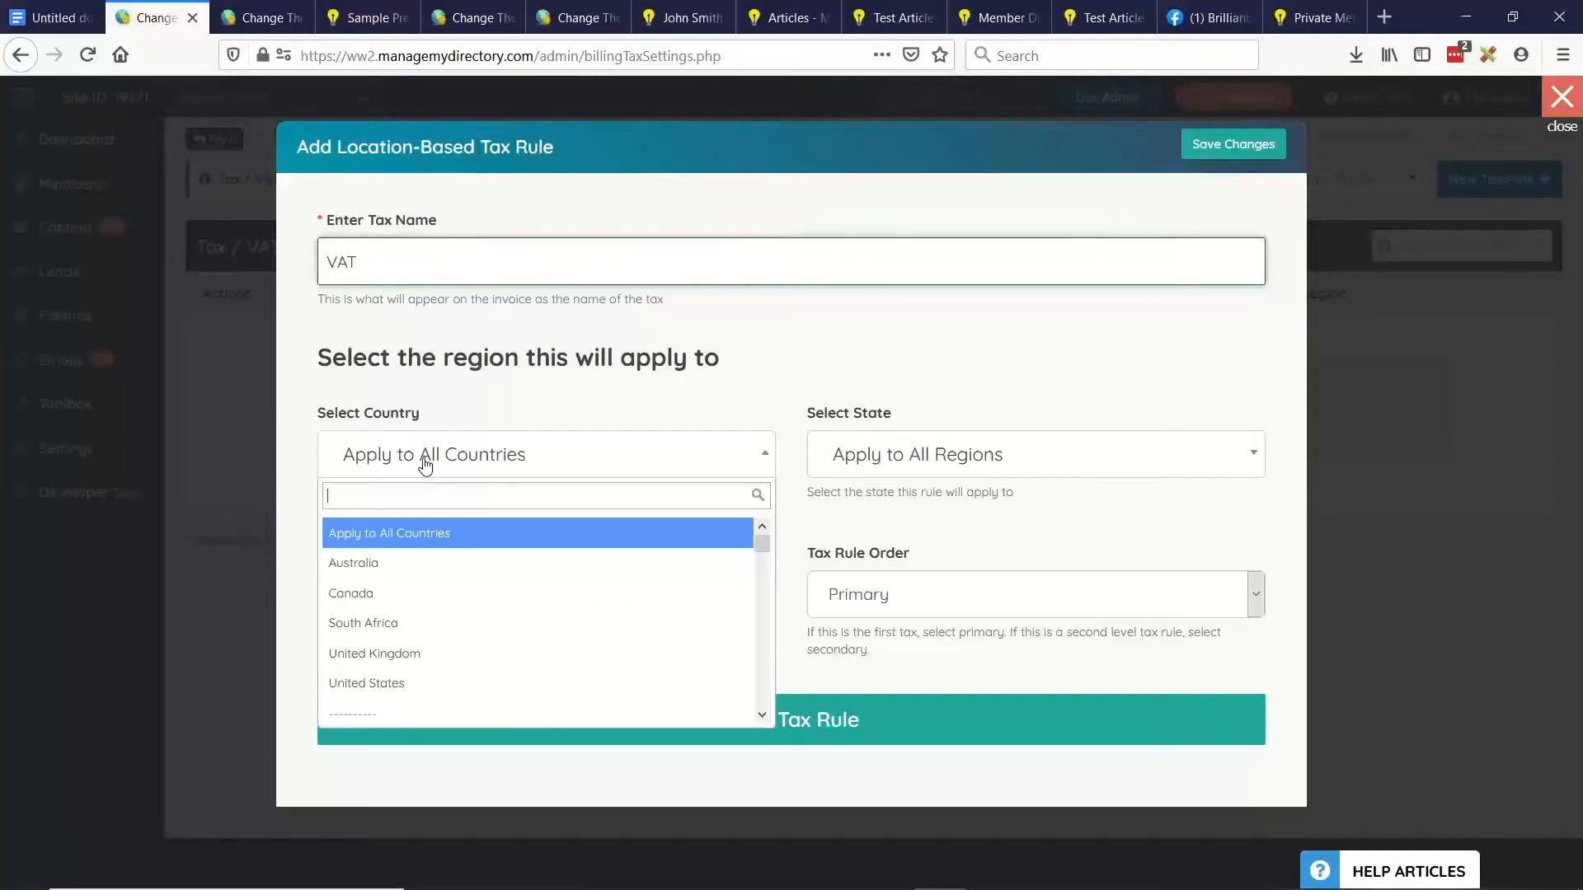
left_click(404, 605)
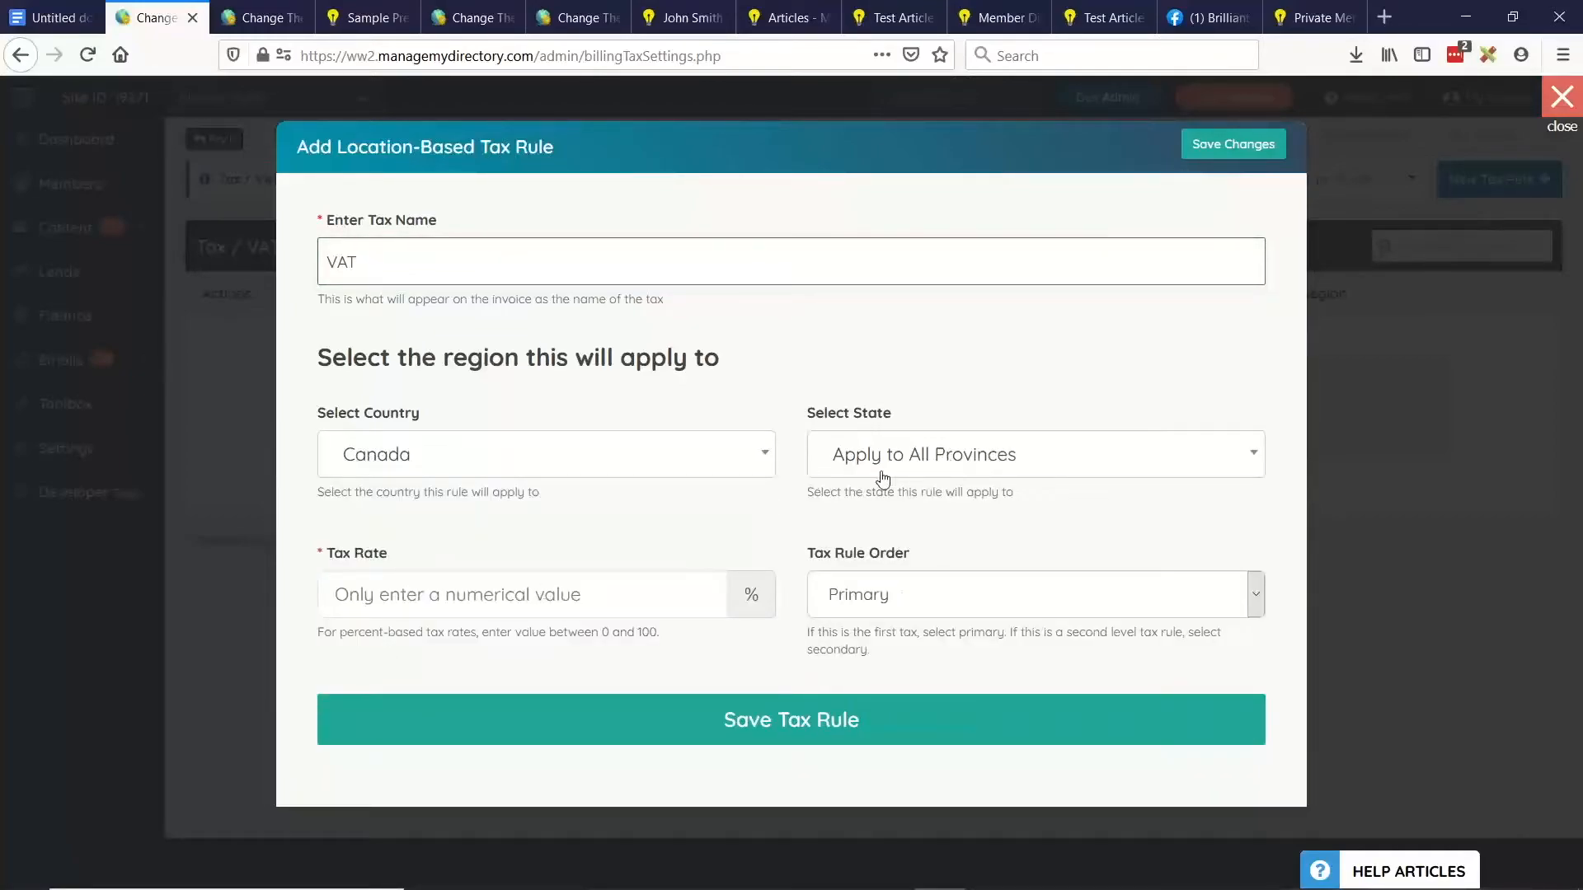
left_click(1007, 476)
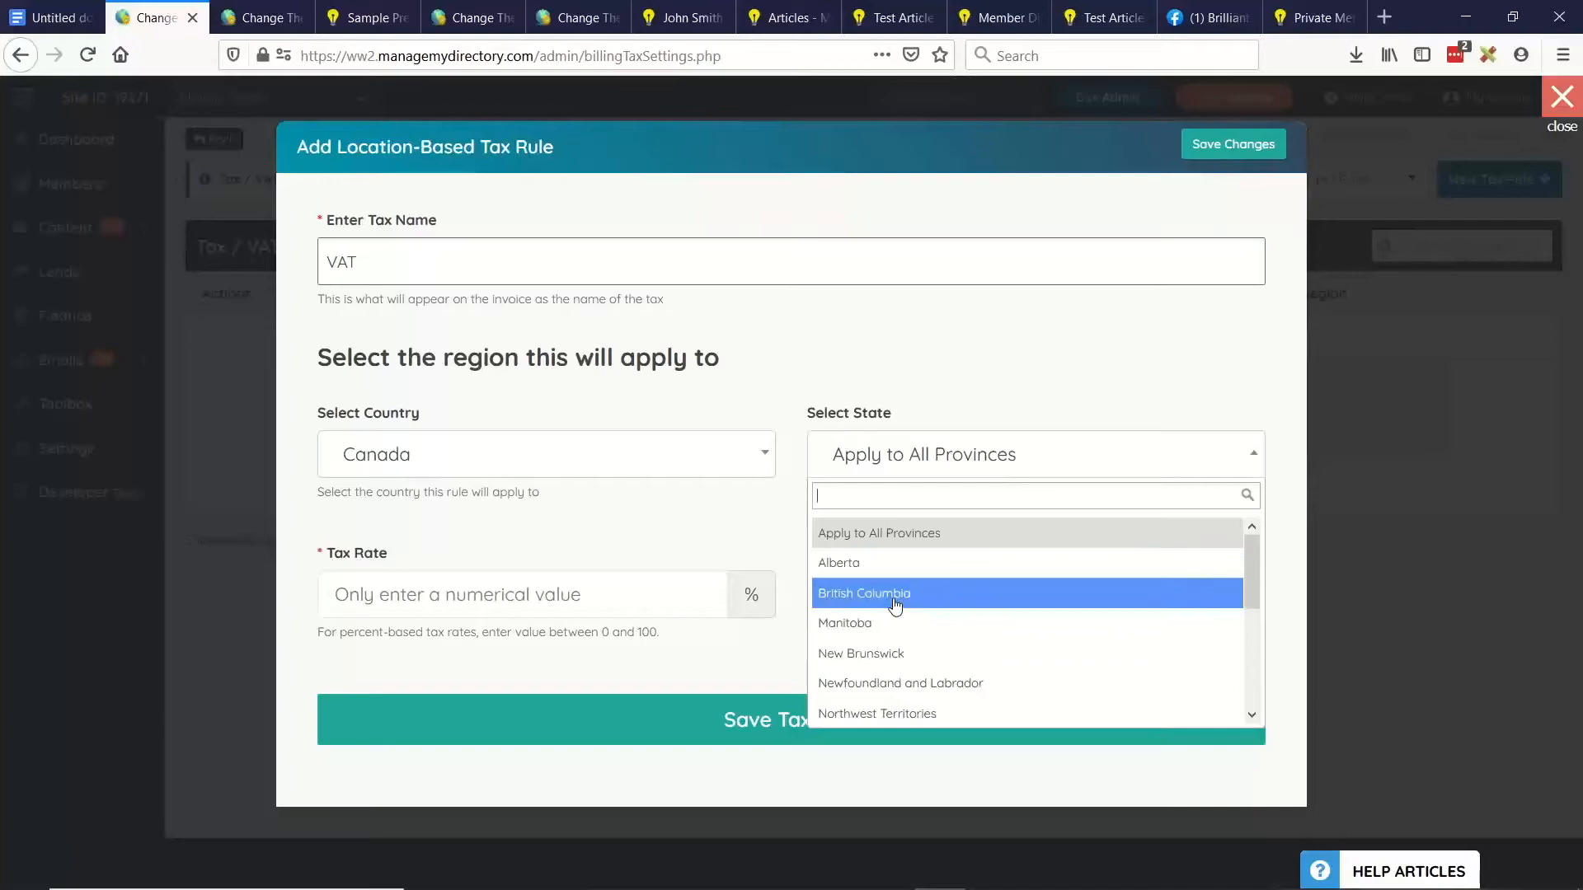
left_click(895, 600)
Set the tax rate to 10%, keep the rule order as Primary, and save the tax rule
left_click(467, 597)
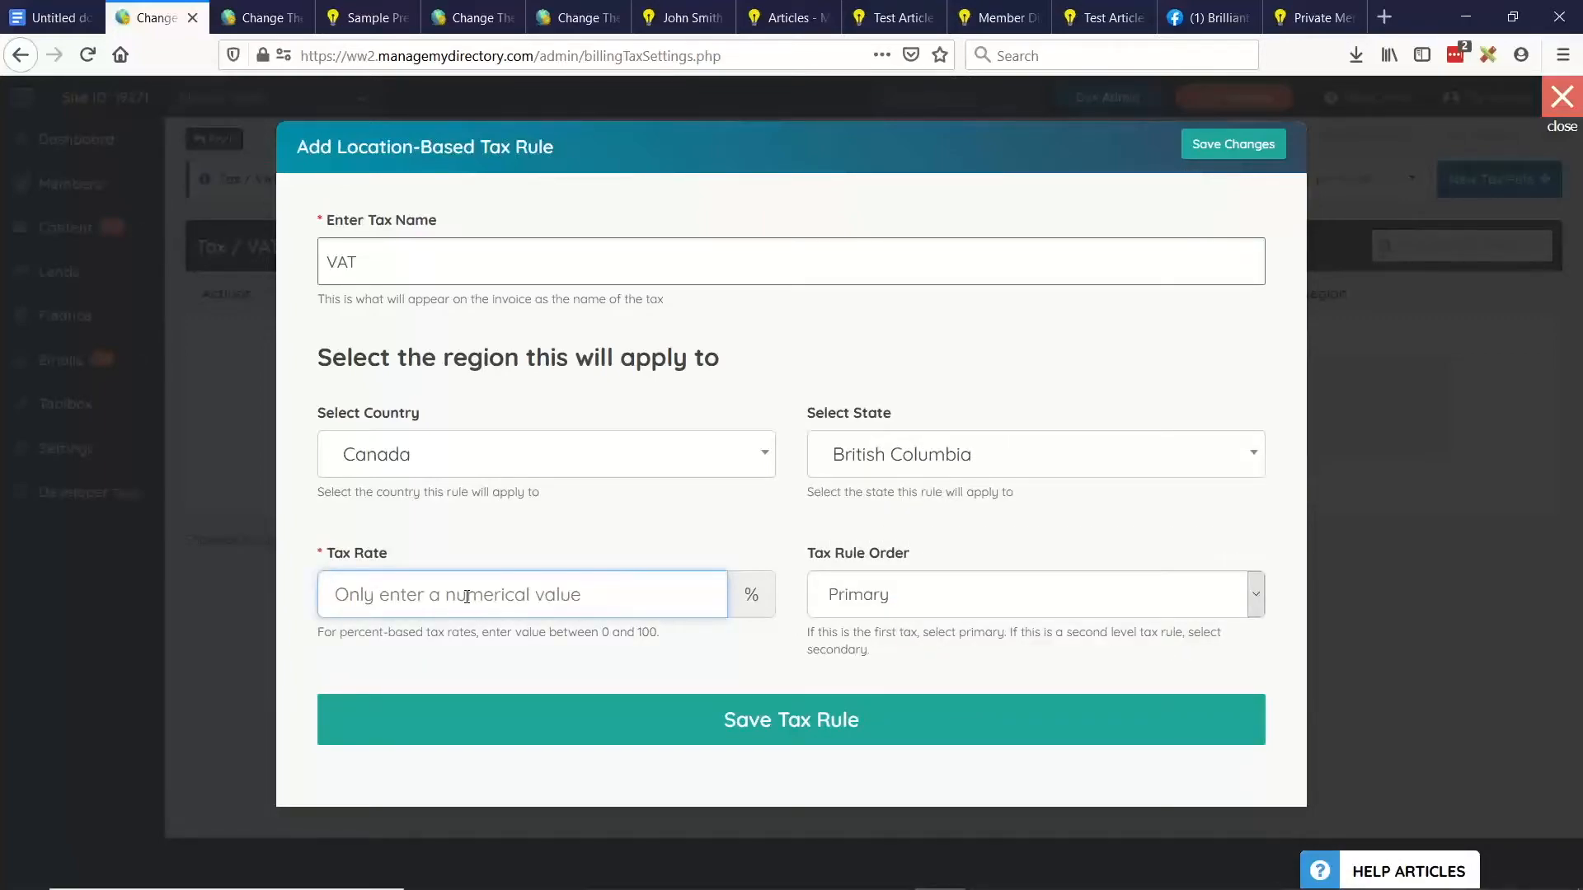
type("10")
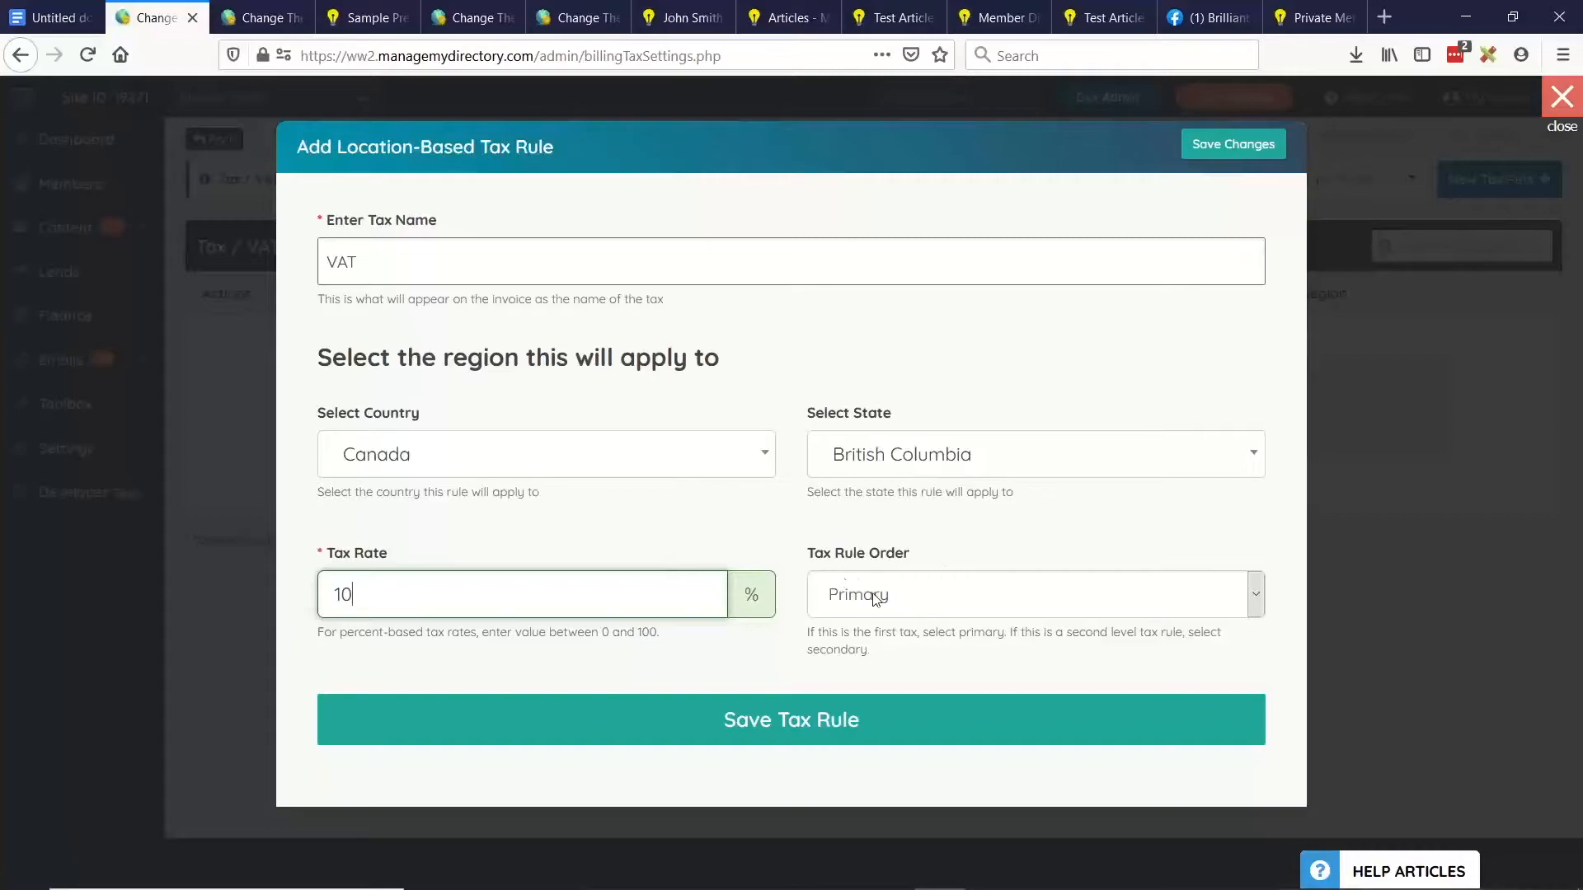
left_click(897, 587)
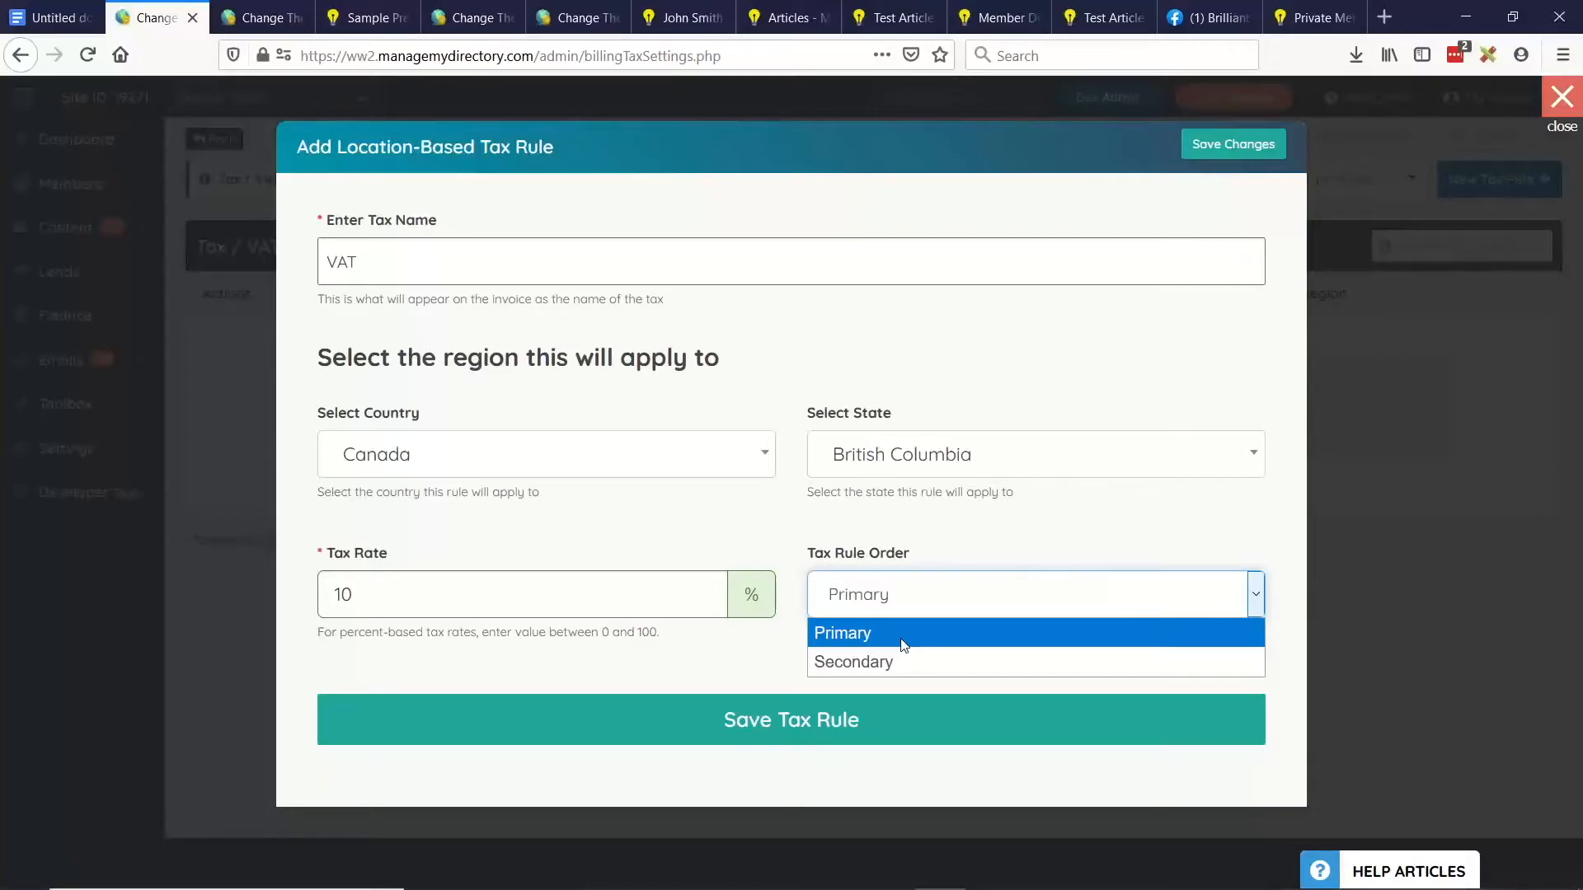
left_click(903, 645)
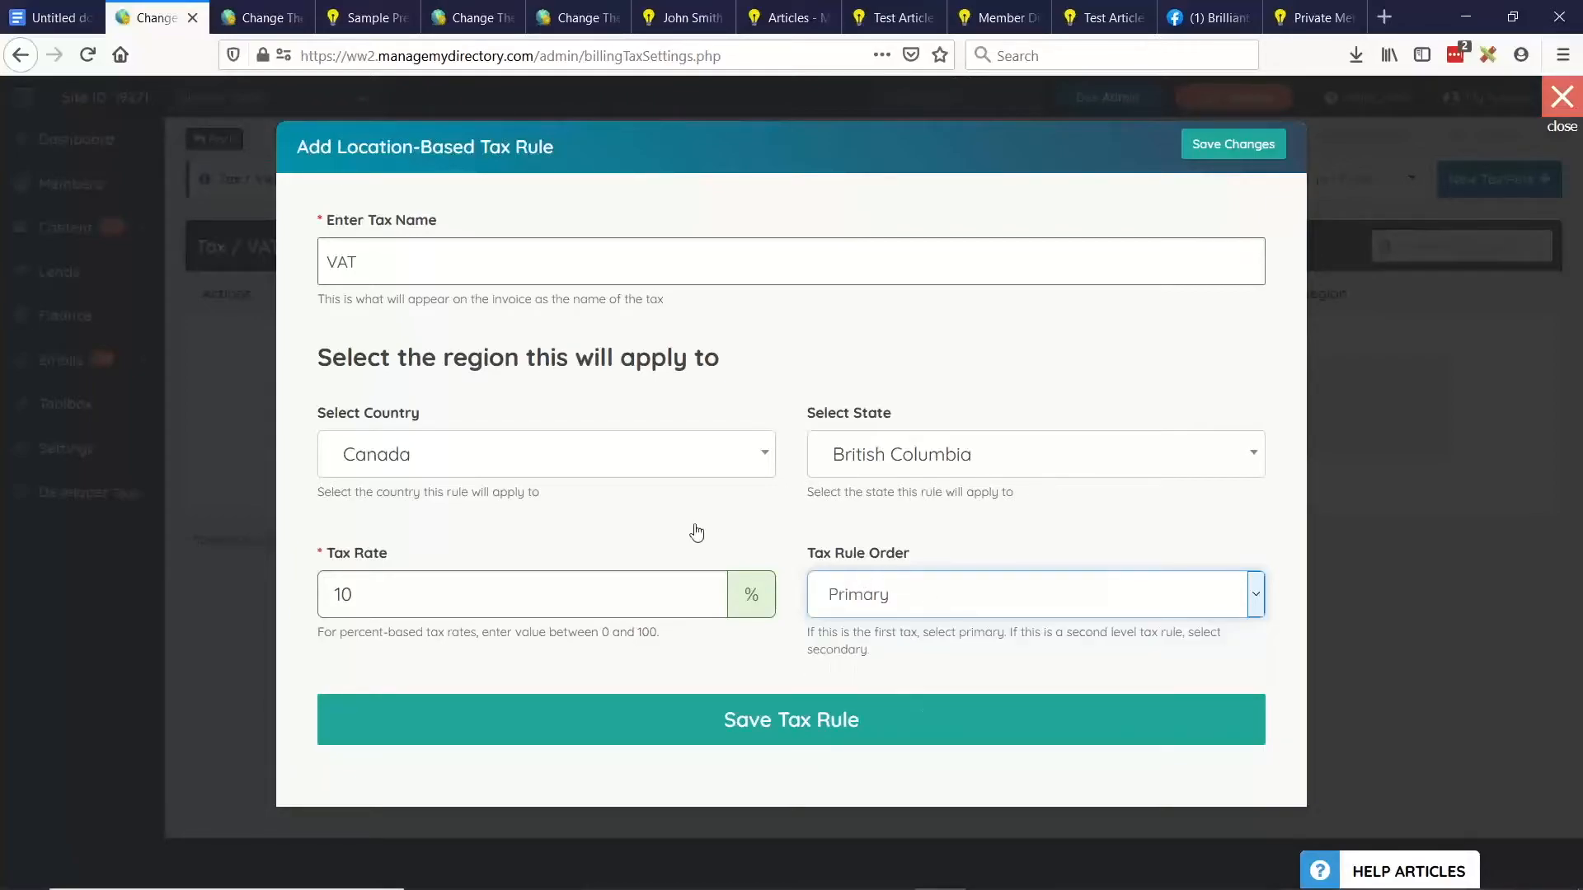
left_click(856, 731)
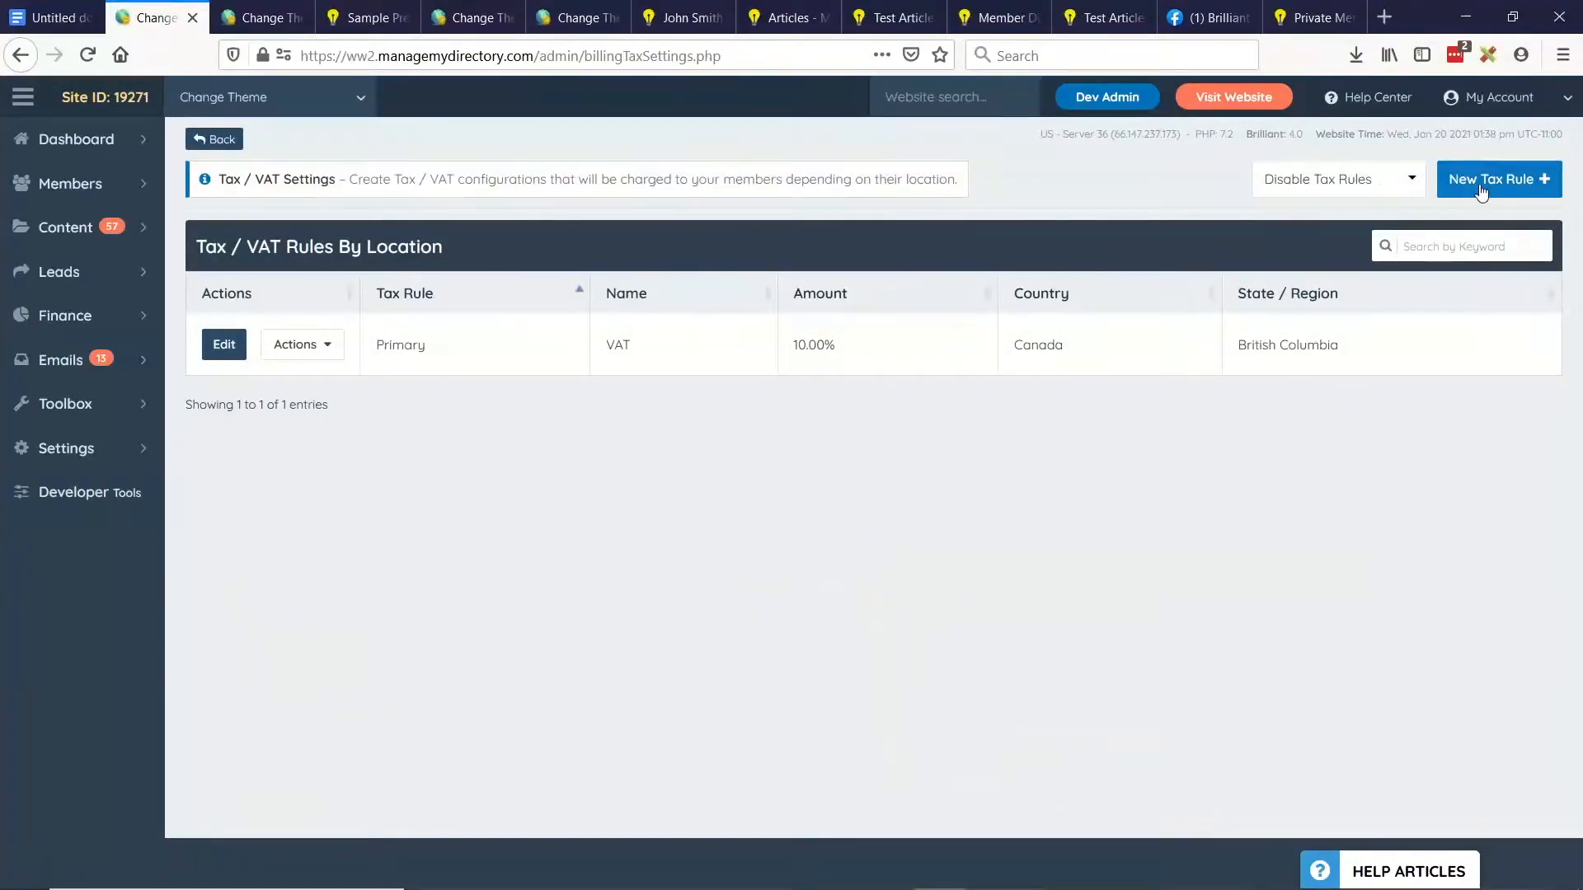
Enable the tax rules as Exclusive, so that tax is charged in addition to the set prices
left_click(1319, 192)
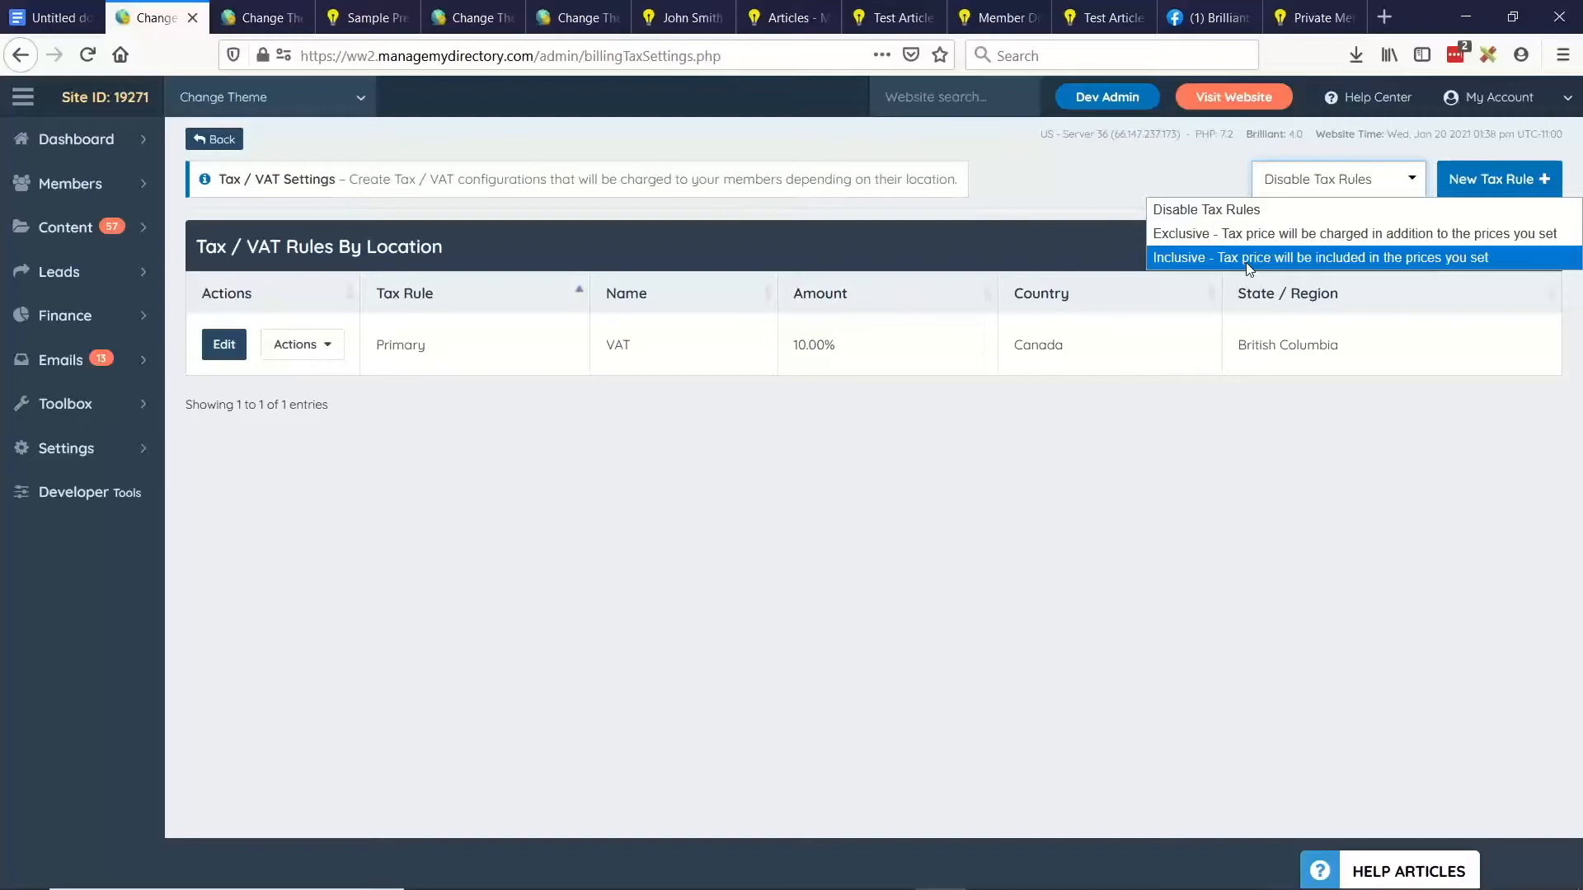
left_click(1200, 235)
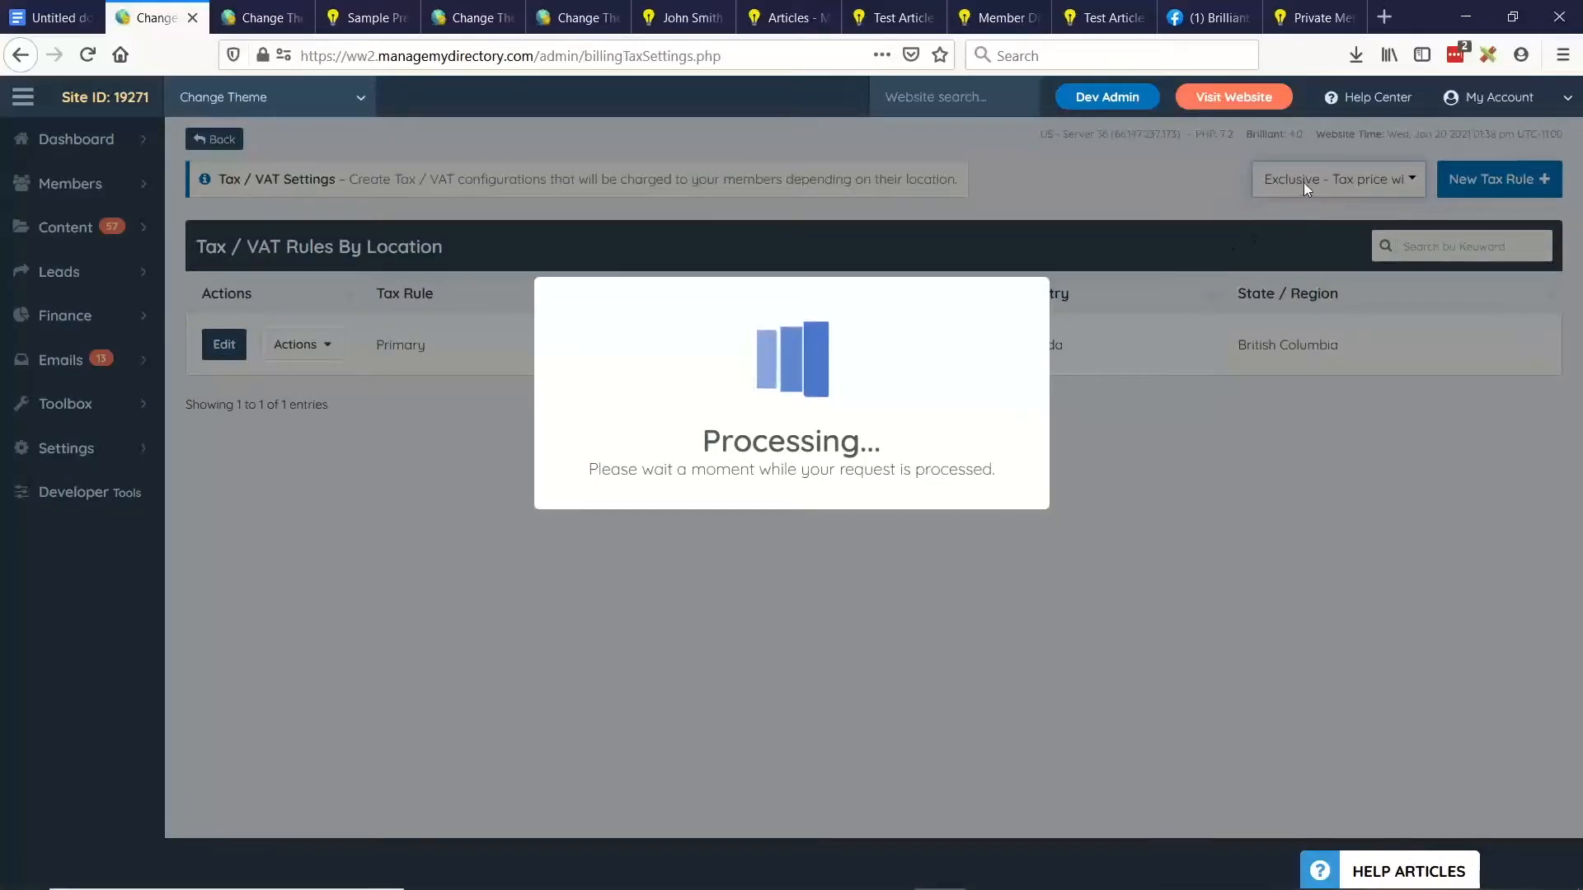
left_click(813, 520)
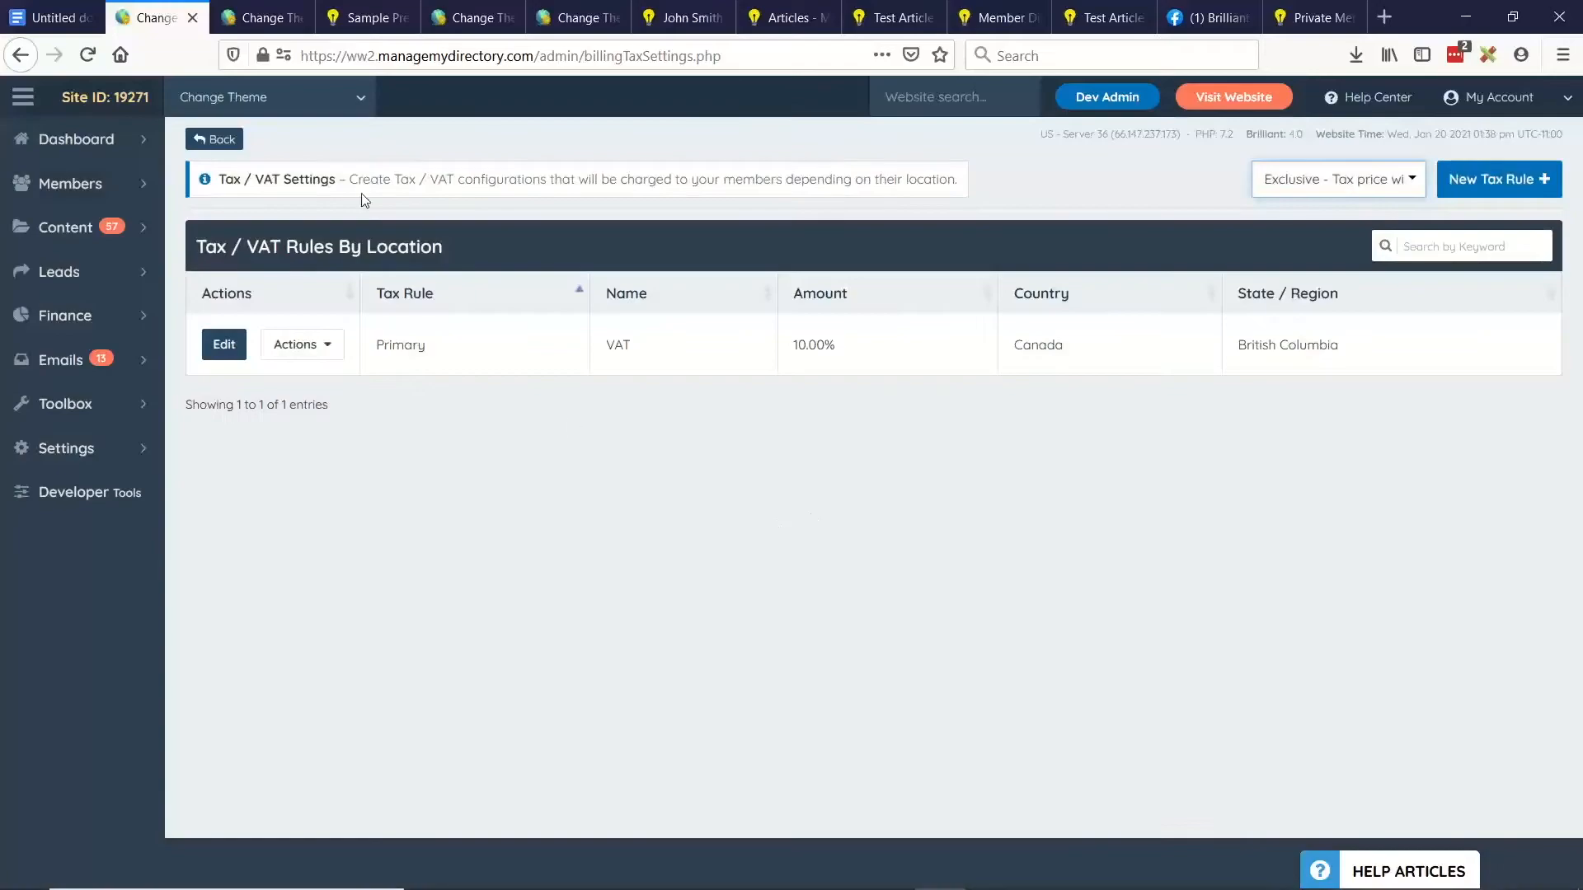
Switch to the plan's checkout page, reload it, and choose the monthly payment option
left_click(368, 18)
left_click(88, 55)
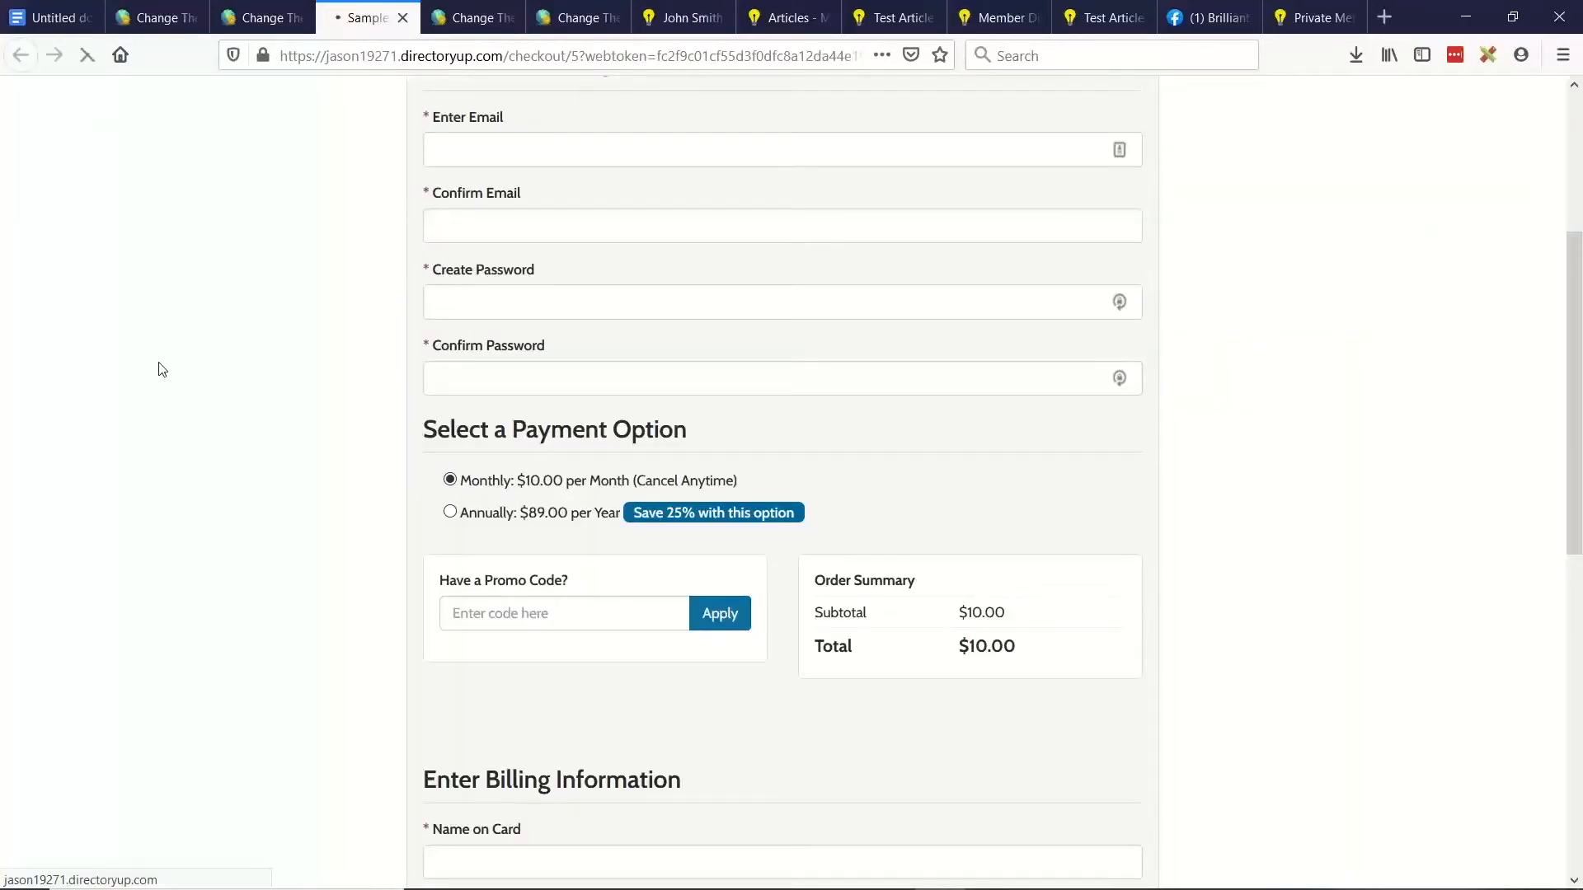
scroll(344, 363, "down", 5)
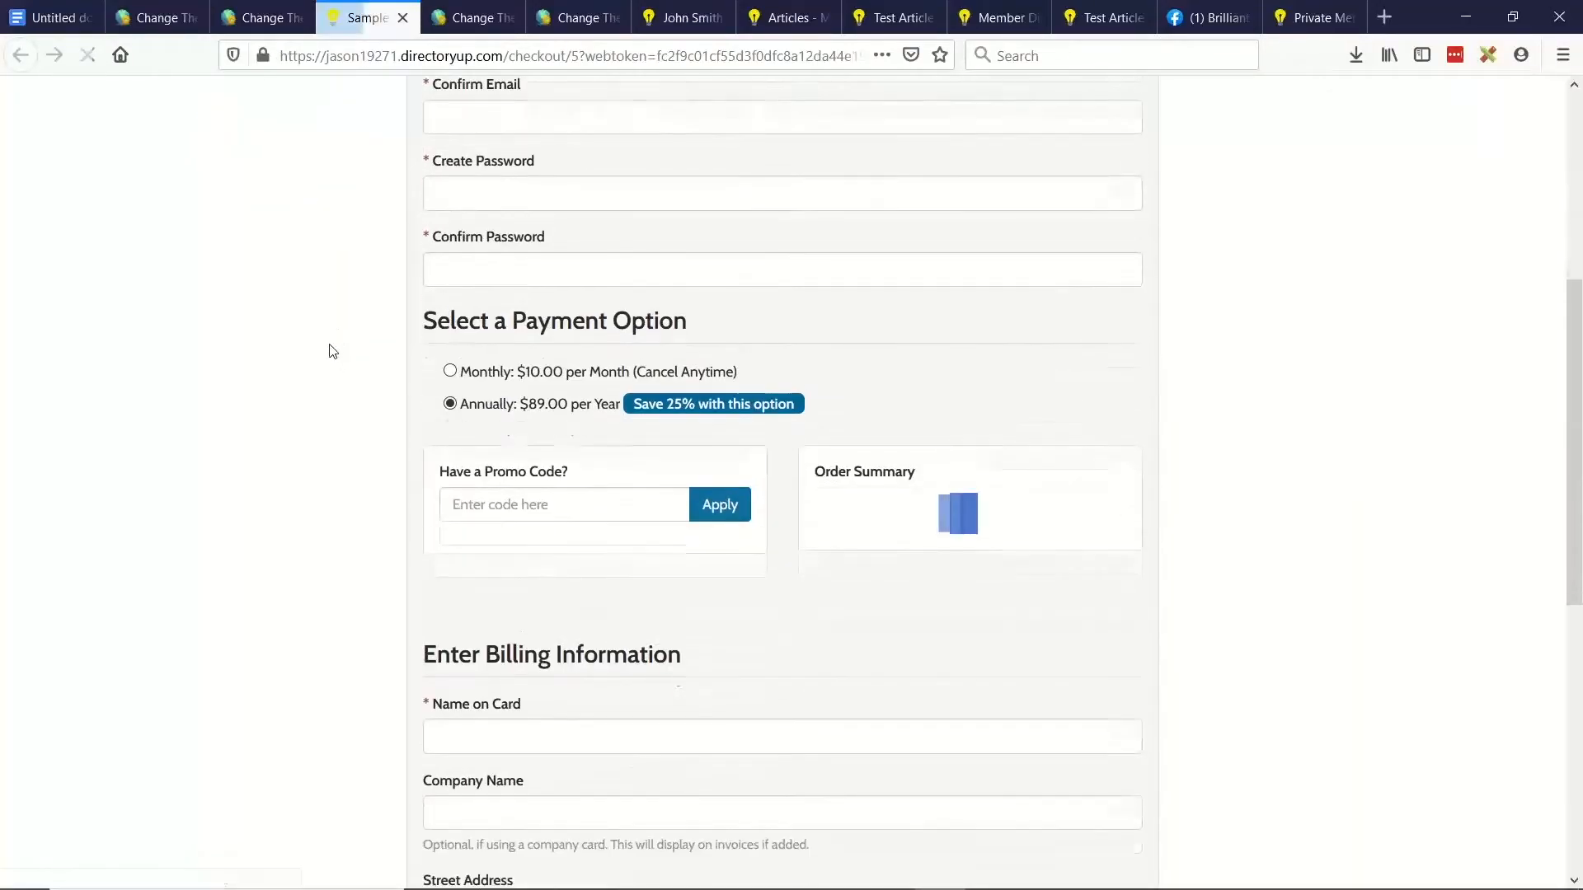
scroll(305, 336, "down", 3)
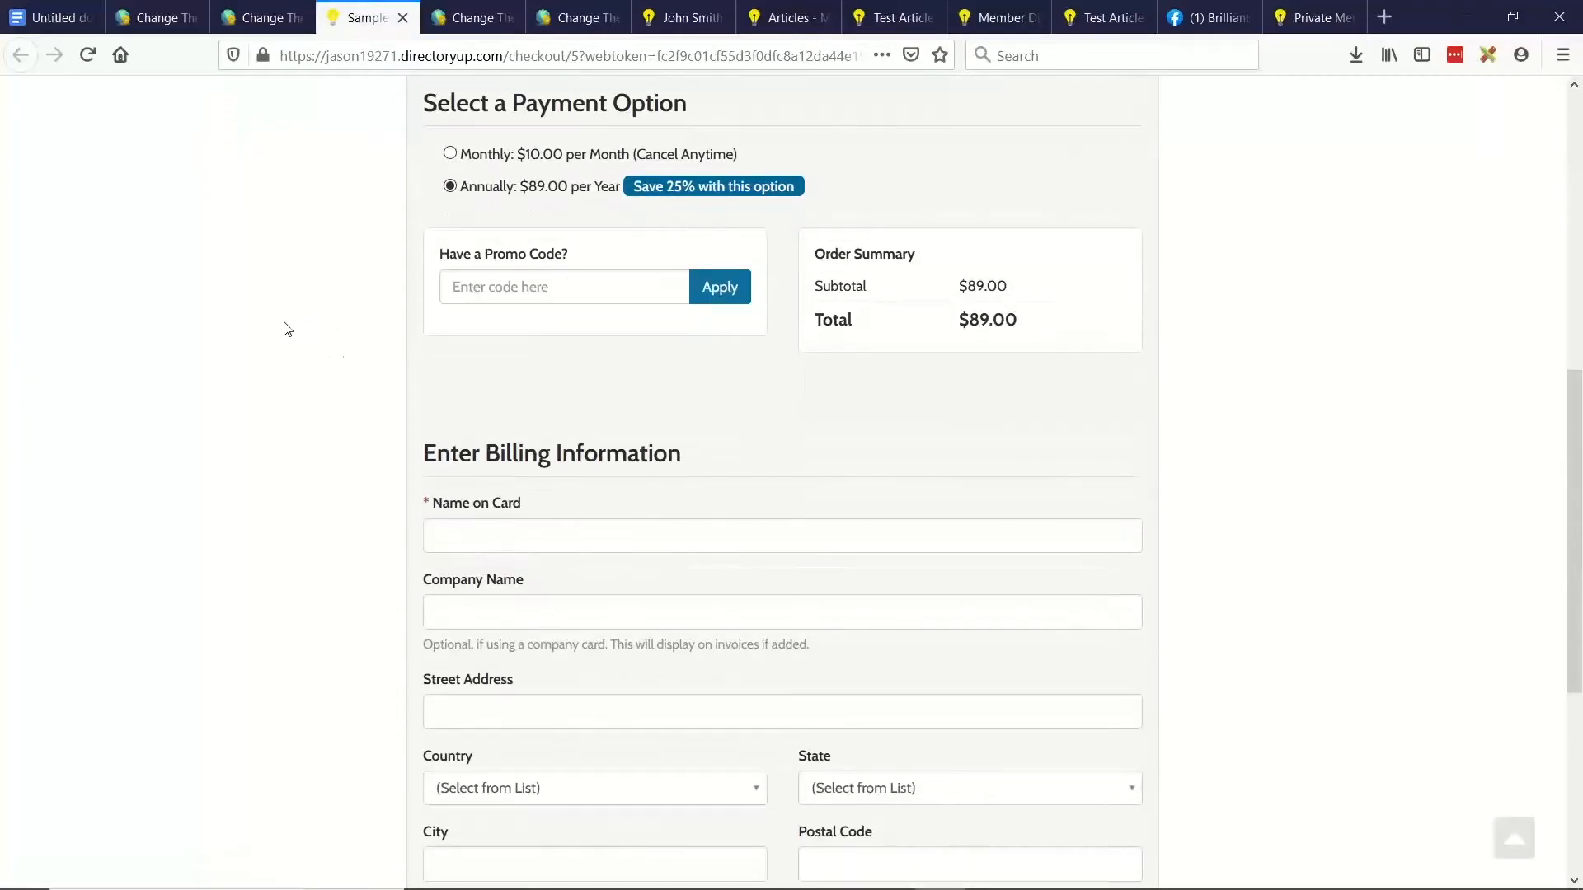
left_click(452, 154)
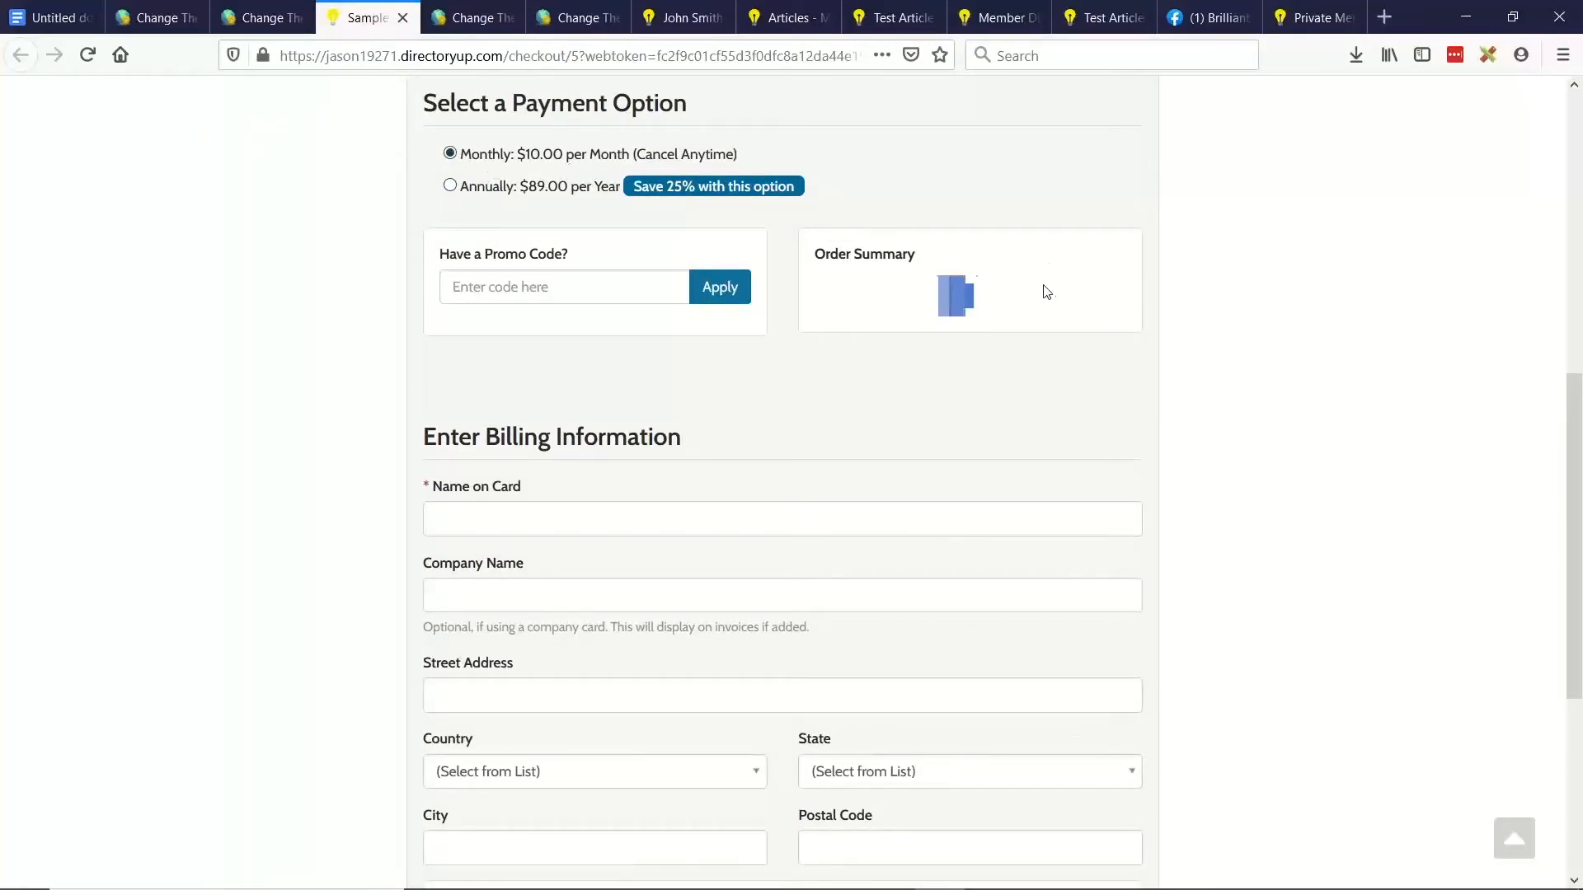
Set the billing country to Canada and the state to British Columbia on the checkout form
scroll(682, 318, "down", 3)
left_click(505, 572)
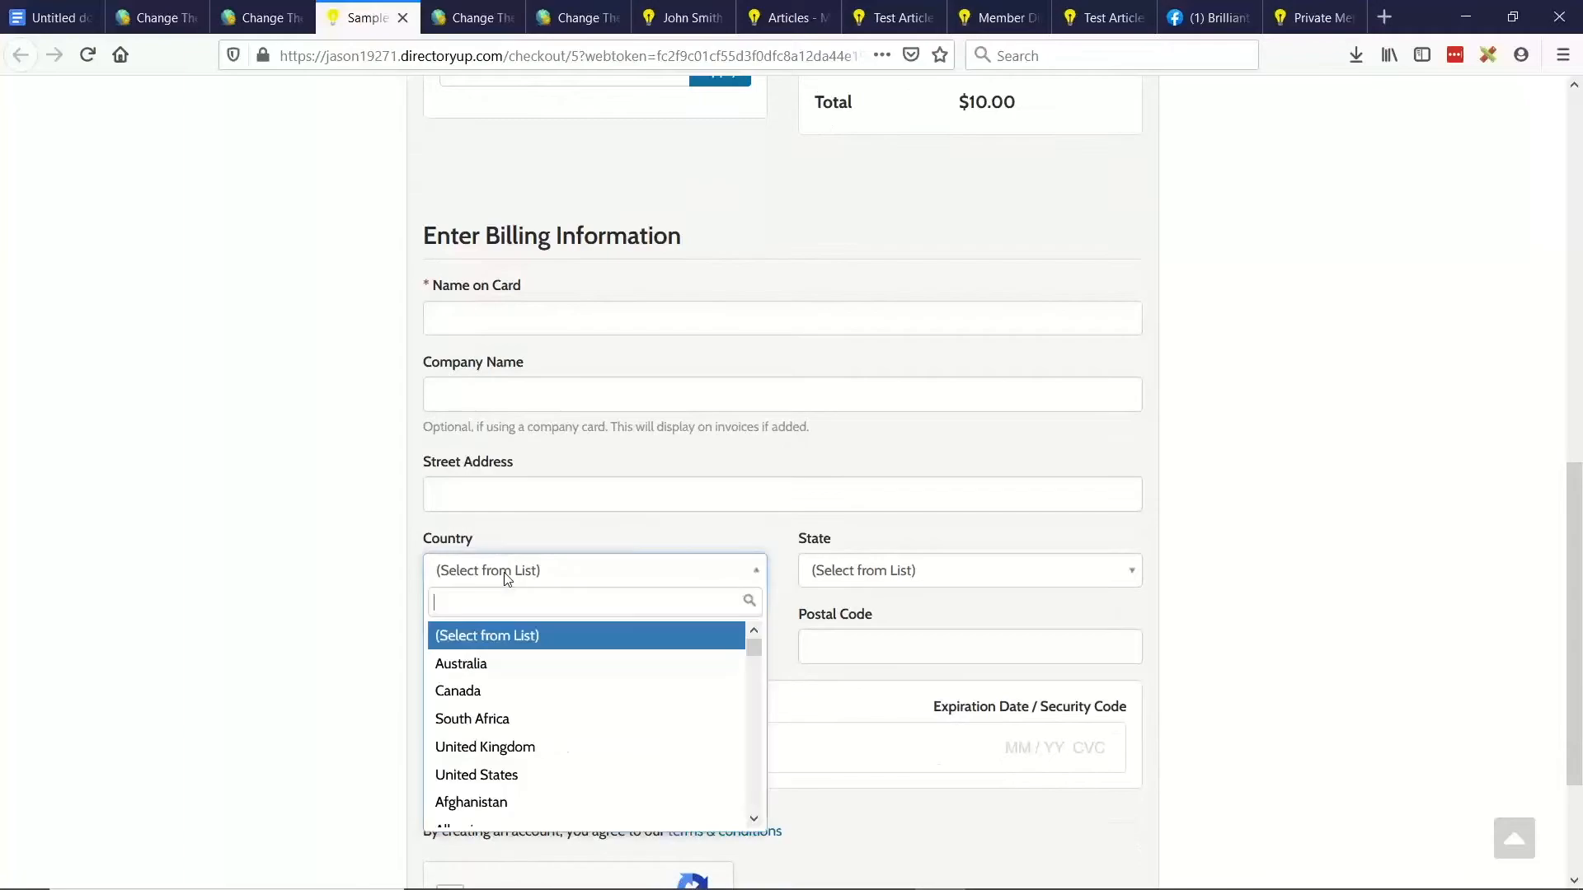
left_click(474, 691)
left_click(905, 554)
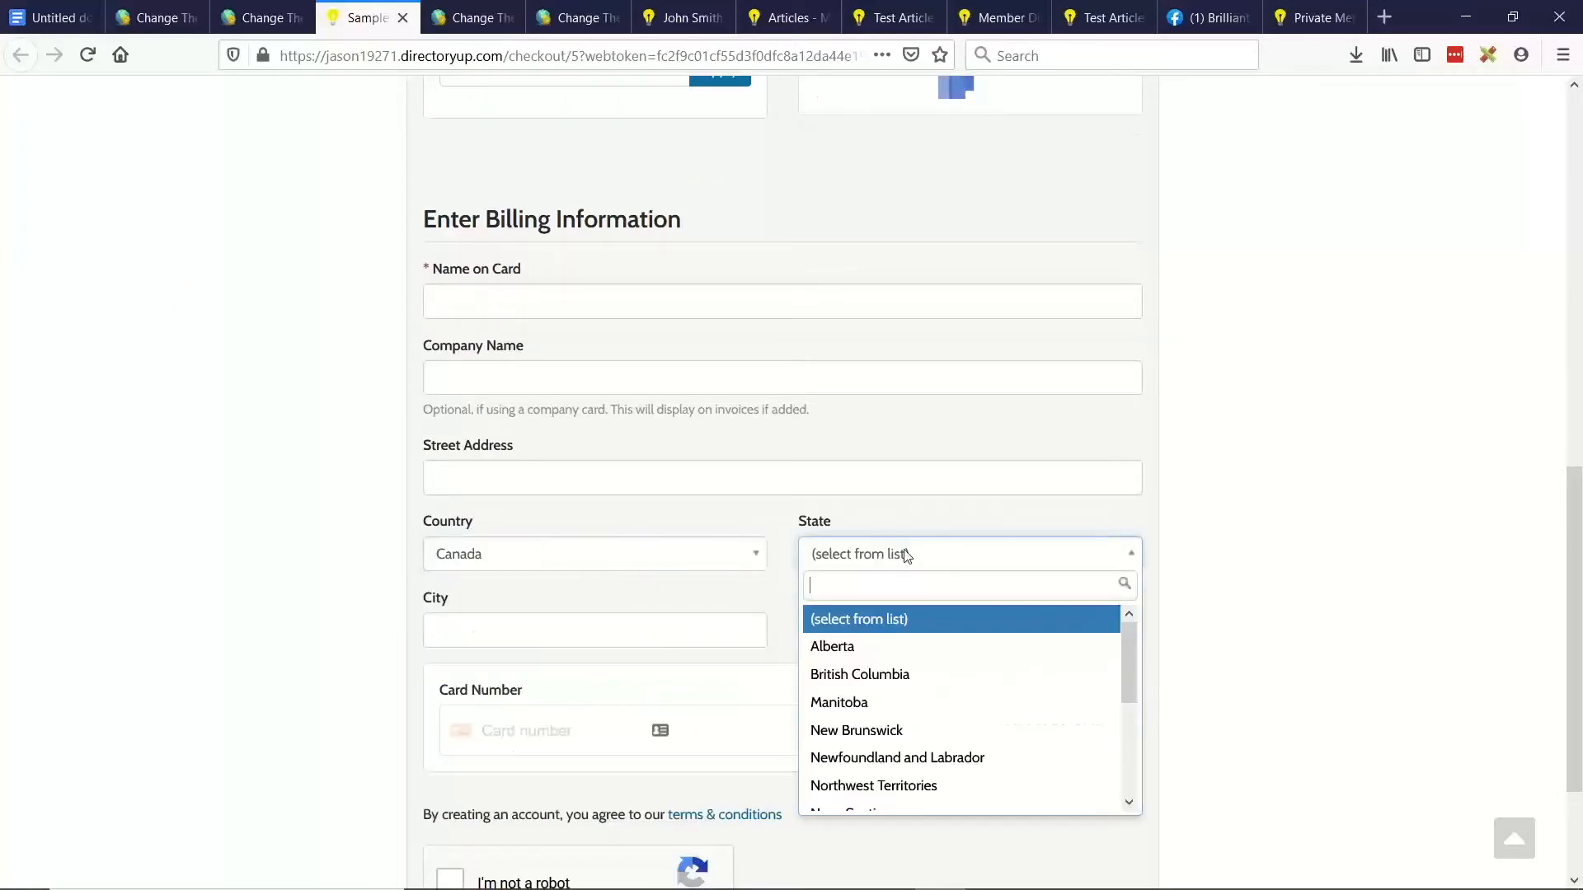
left_click(873, 674)
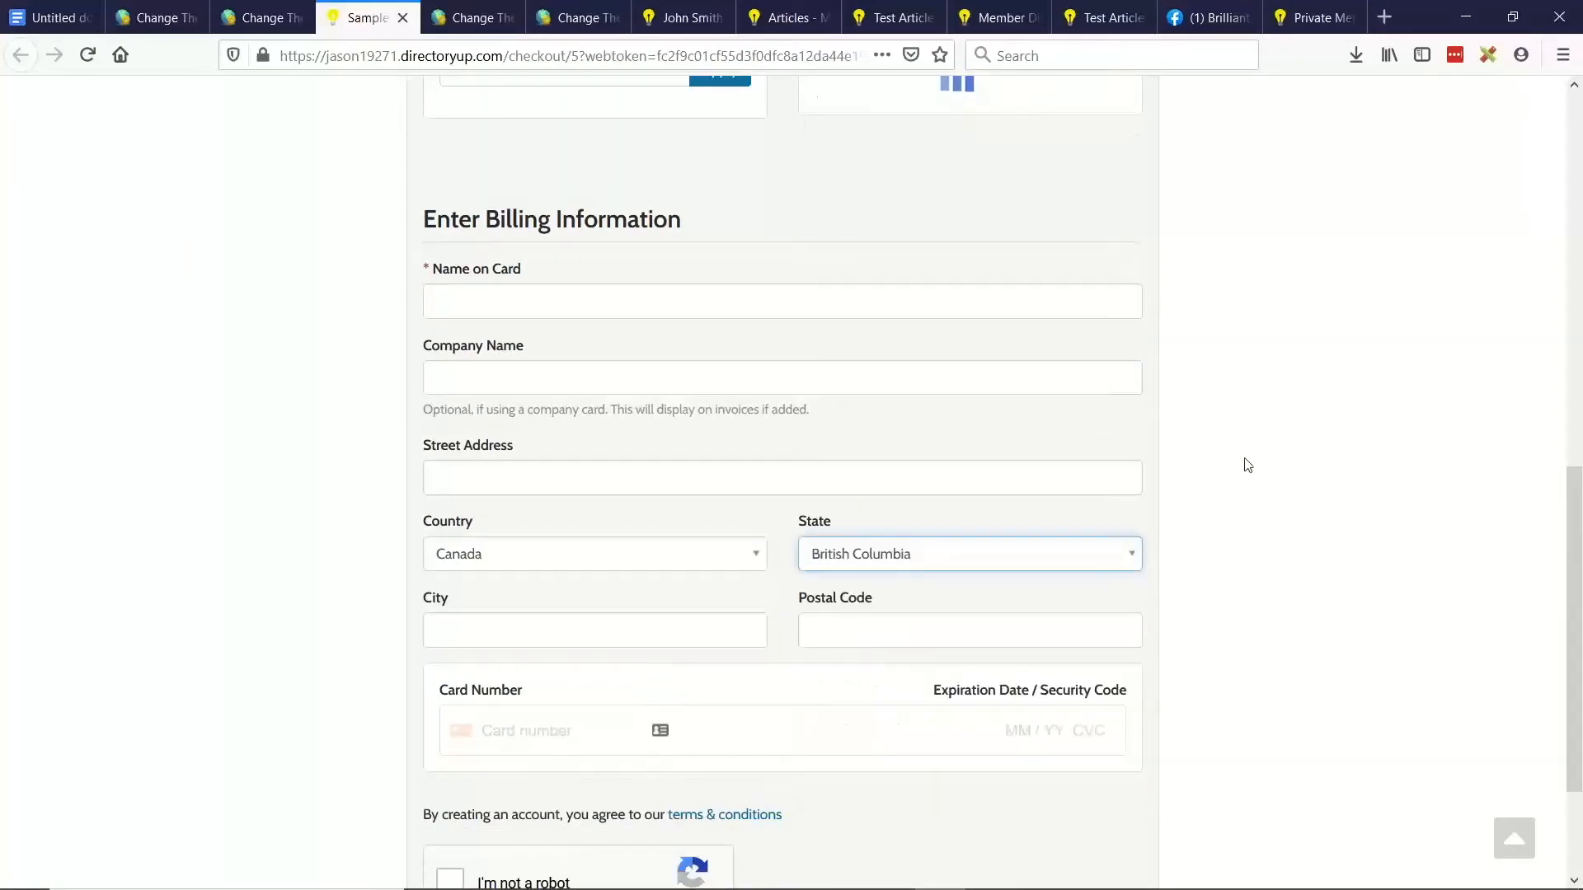
Examine the subtotal, VAT and total lines in the checkout's order summary
scroll(1244, 466, "up", 3)
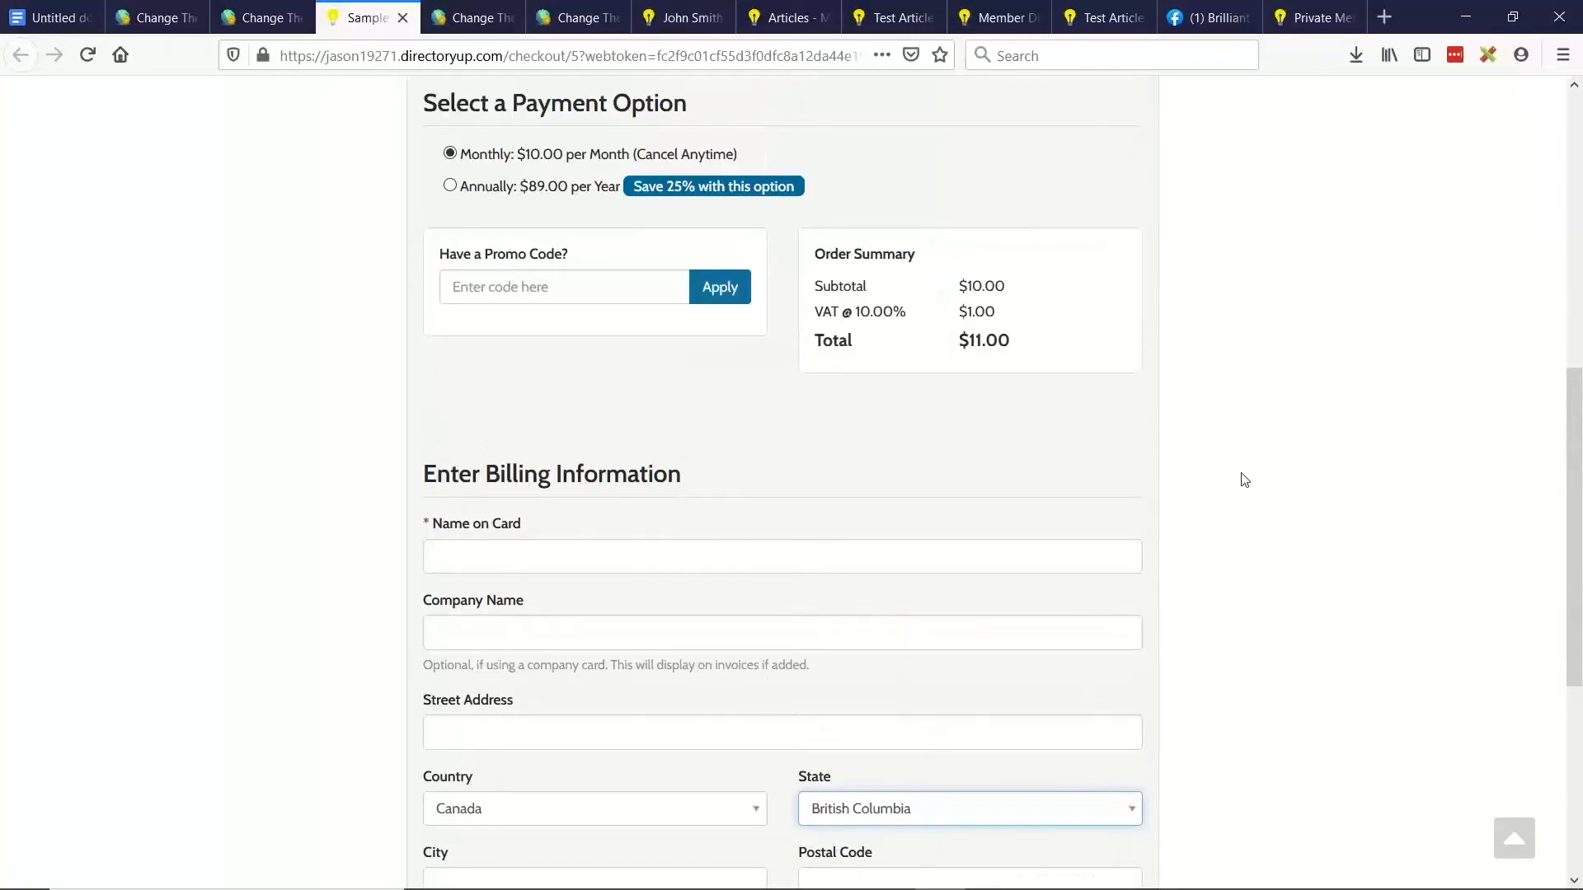
double_click(839, 286)
left_click_drag(956, 290, 1024, 289)
left_click(1025, 289)
left_click_drag(821, 316, 1004, 314)
left_click(857, 312)
left_click(1007, 318)
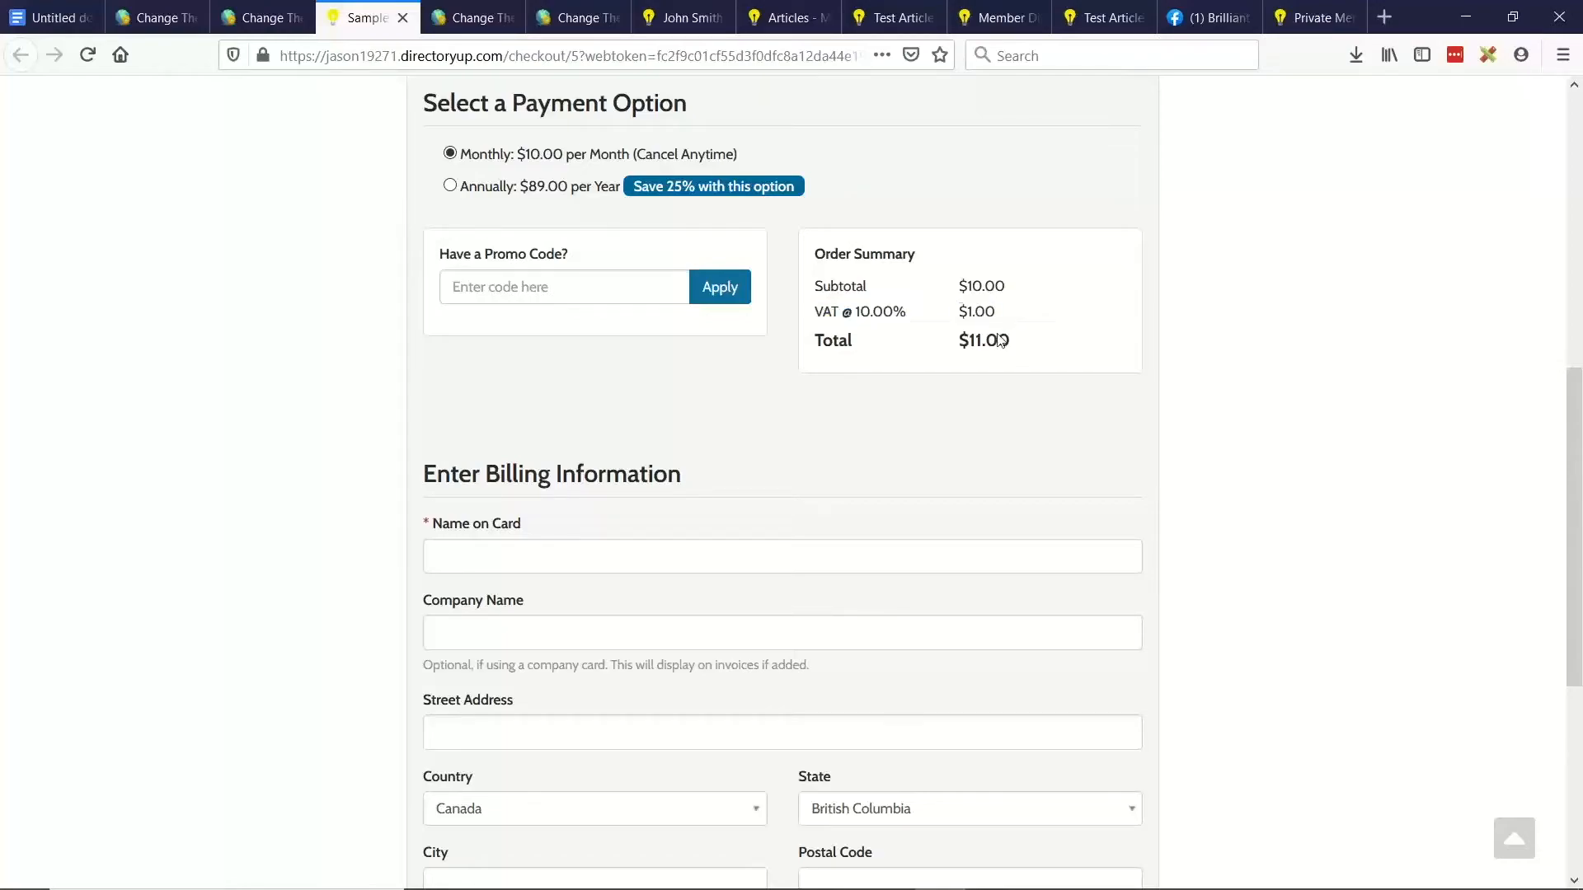
left_click_drag(816, 340, 1010, 341)
left_click(1010, 340)
Return to the Tax / VAT settings and start a new tax rule named Service Charge
left_click(202, 15)
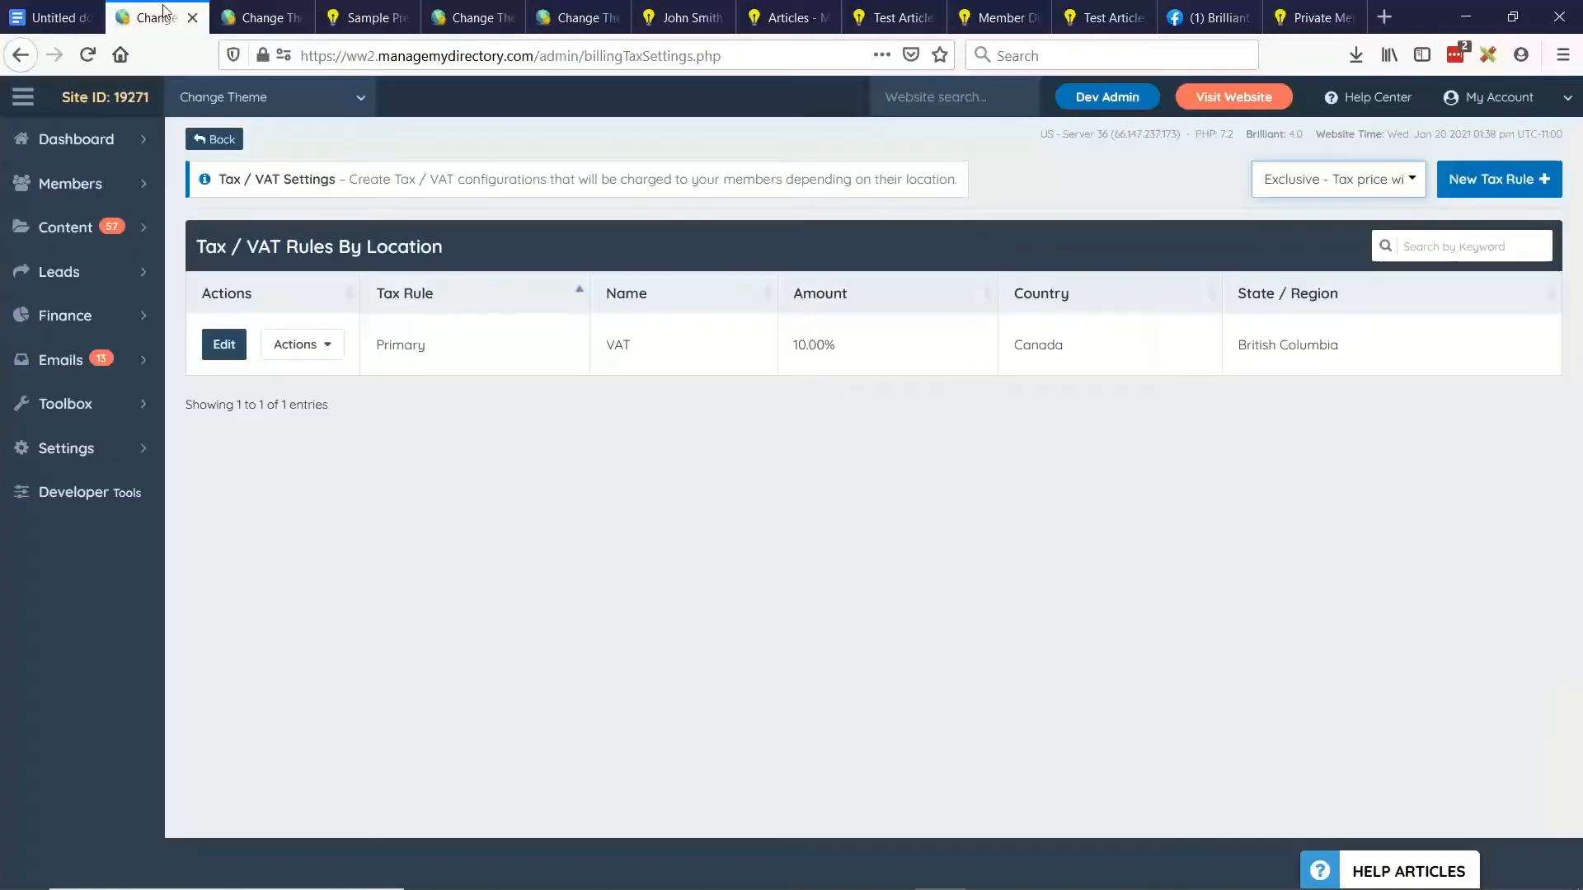
left_click(1491, 181)
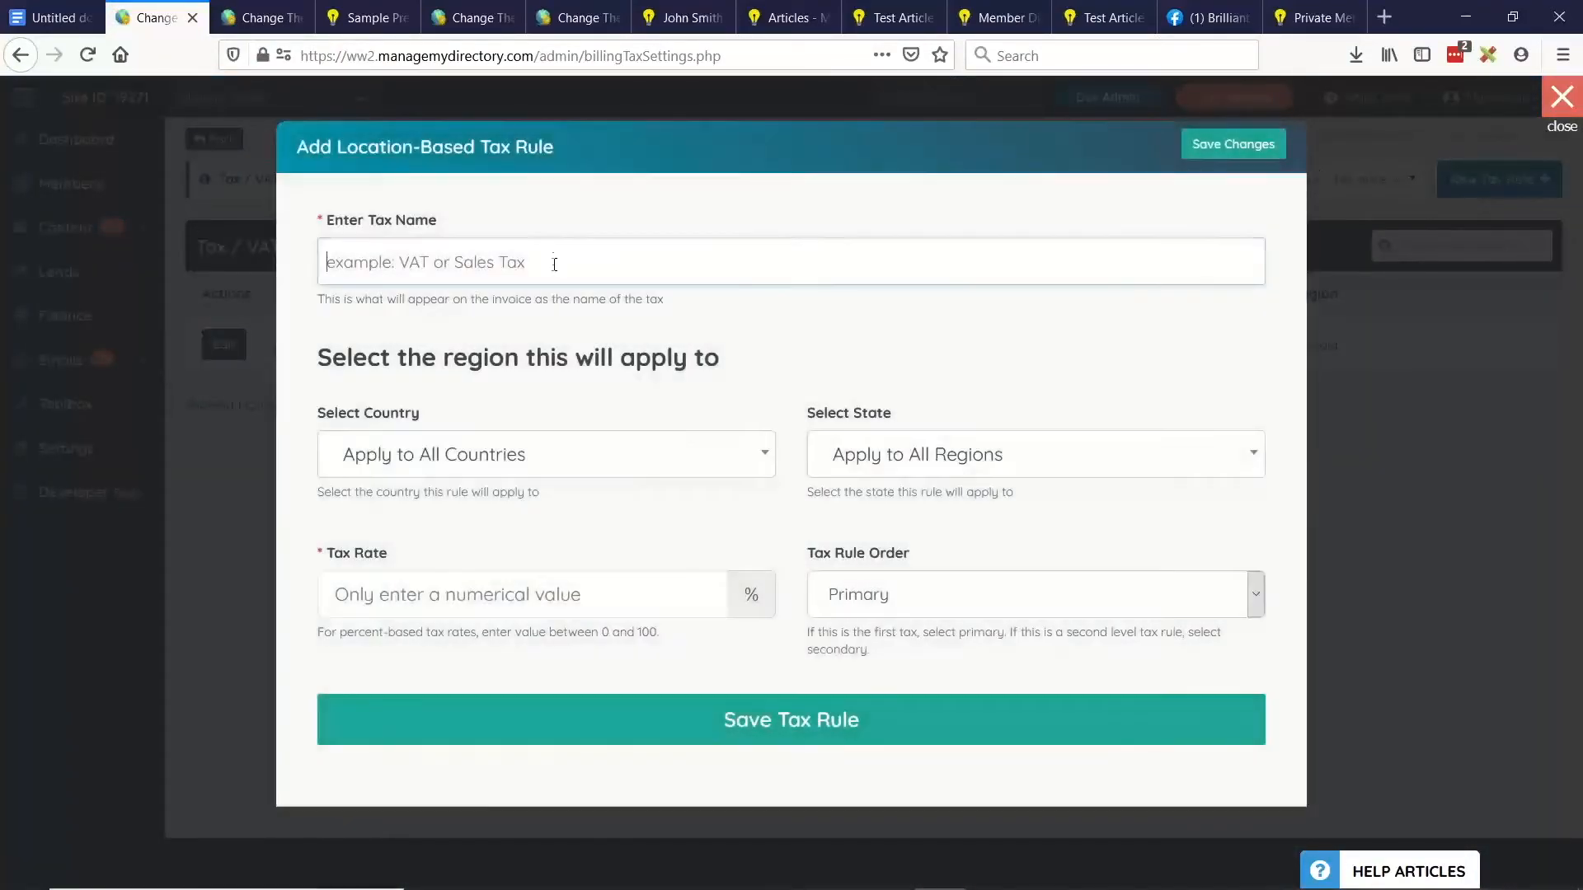
left_click(554, 264)
type("Serv")
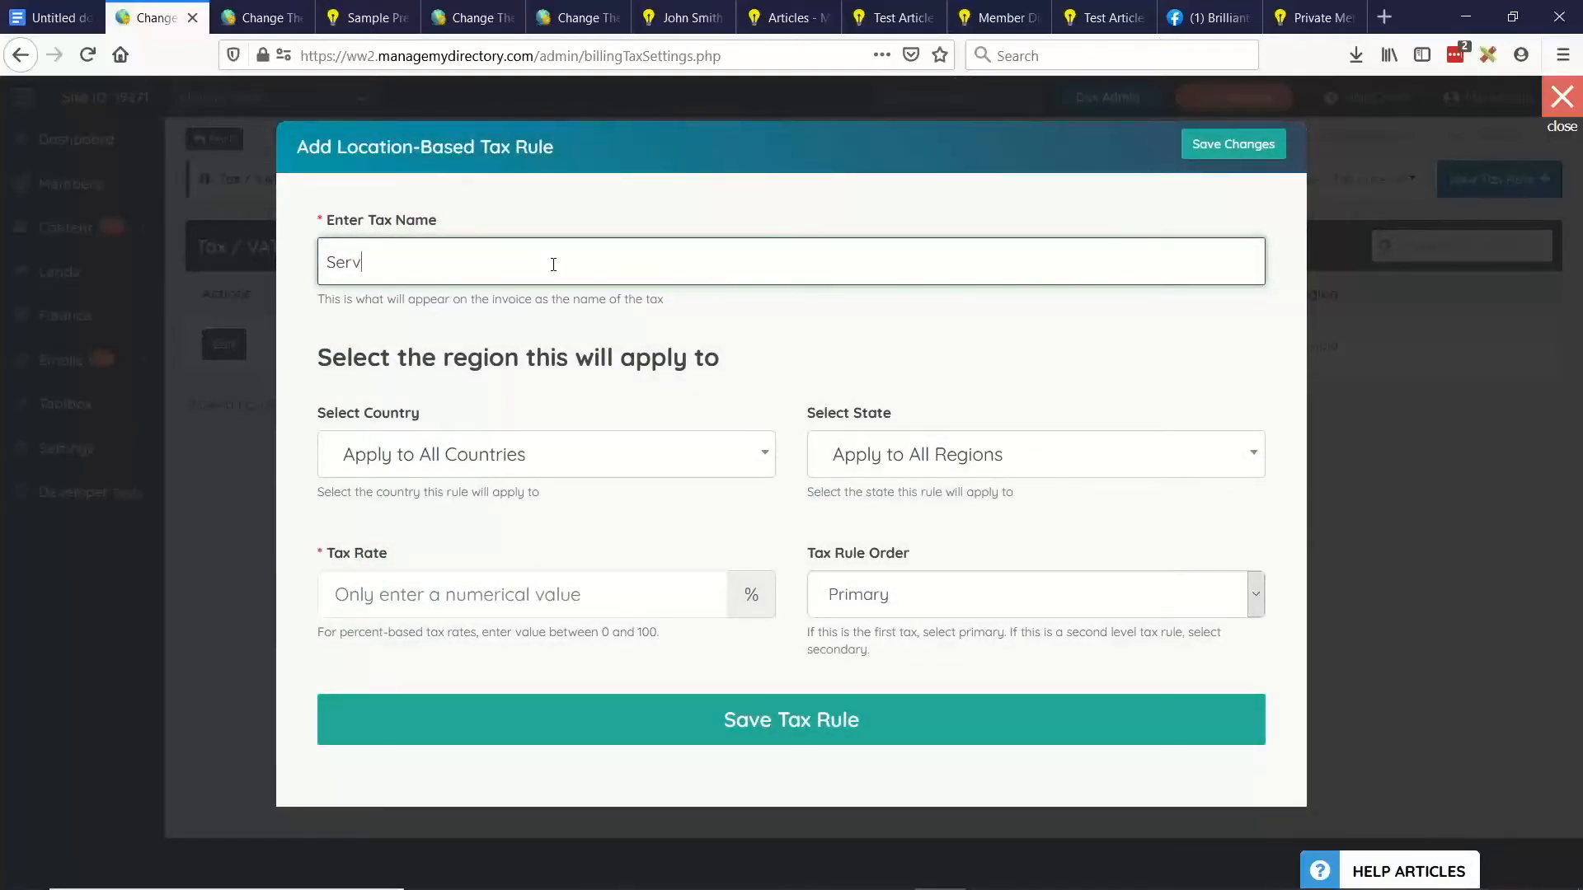
type("ice Charge")
Apply the Service Charge rule to Canada and limit it to British Columbia
left_click(437, 454)
left_click(437, 593)
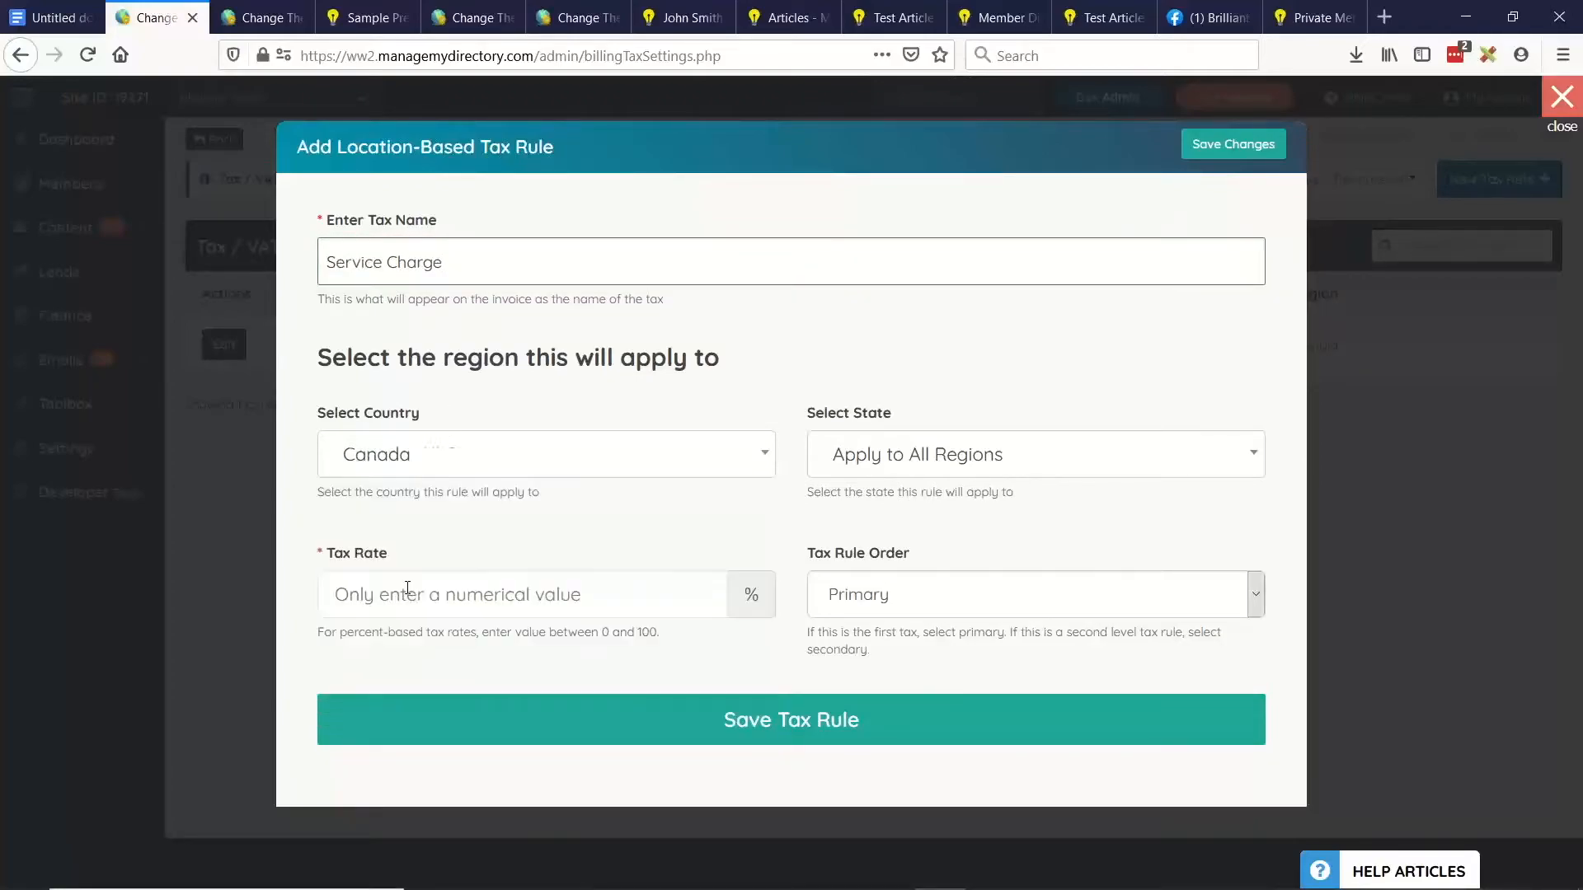
left_click(929, 458)
left_click(919, 456)
left_click(910, 592)
Set the tax rate to 2.5% and the rule order to Secondary, and save the tax rule
left_click(572, 595)
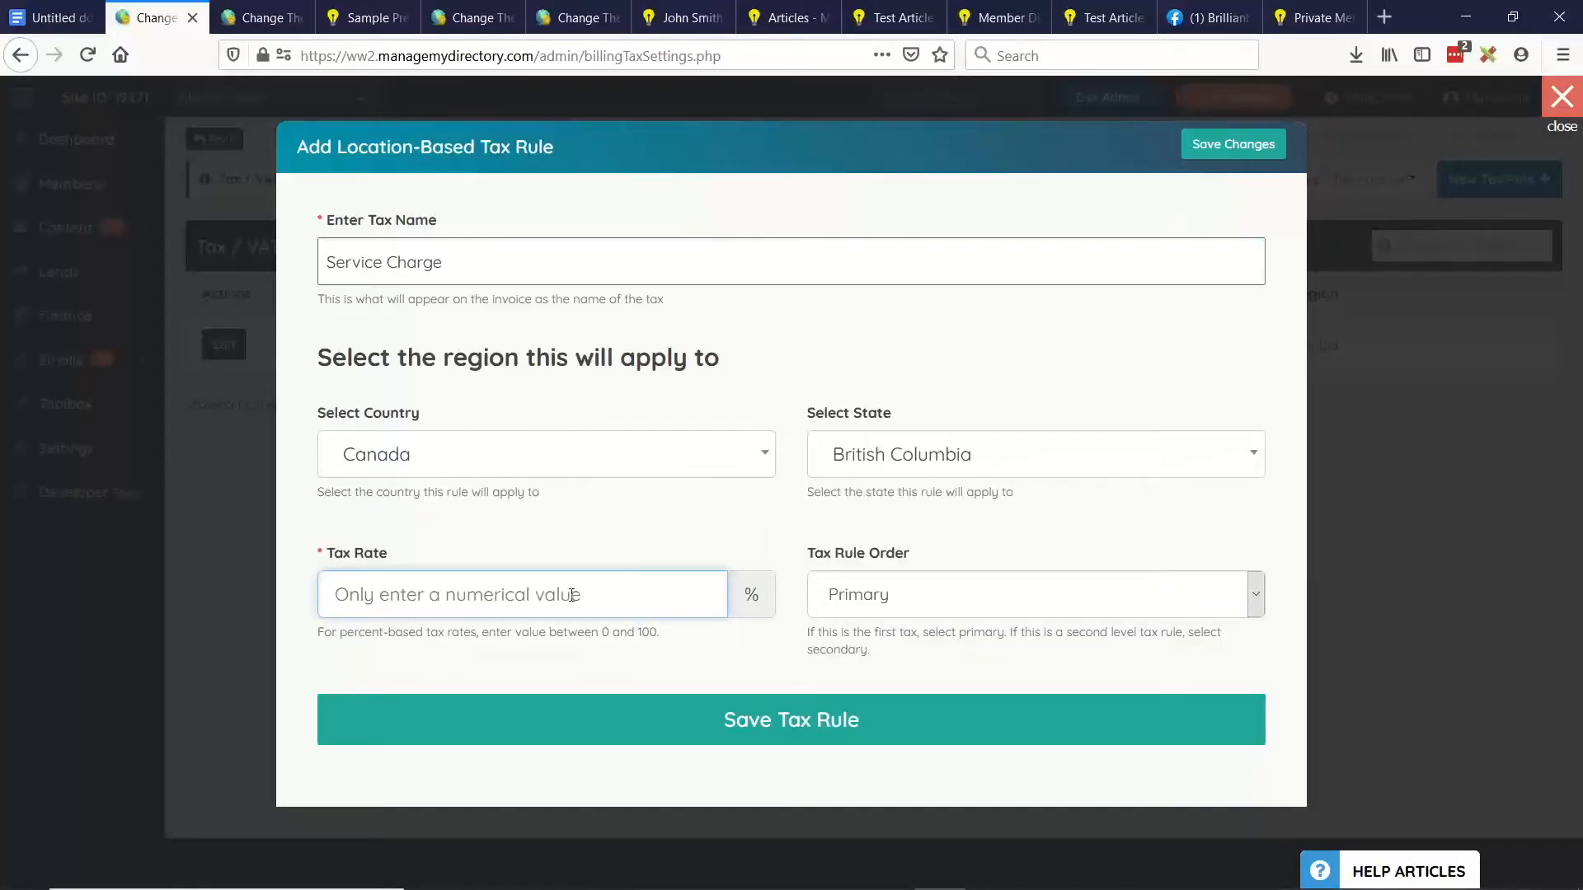
type("2.5")
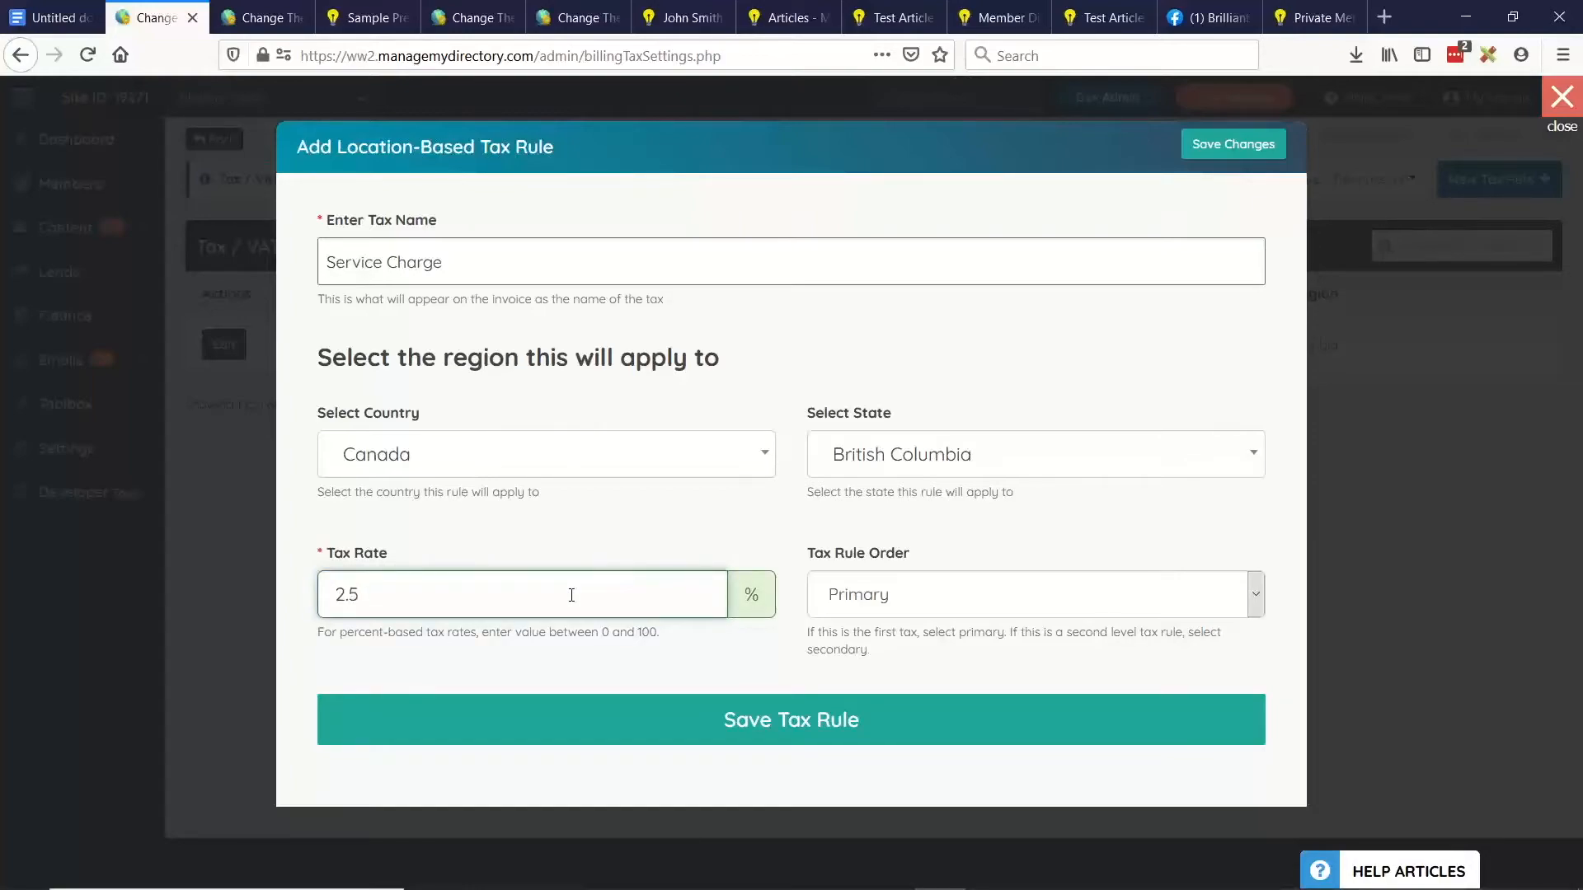
left_click(854, 603)
left_click(890, 656)
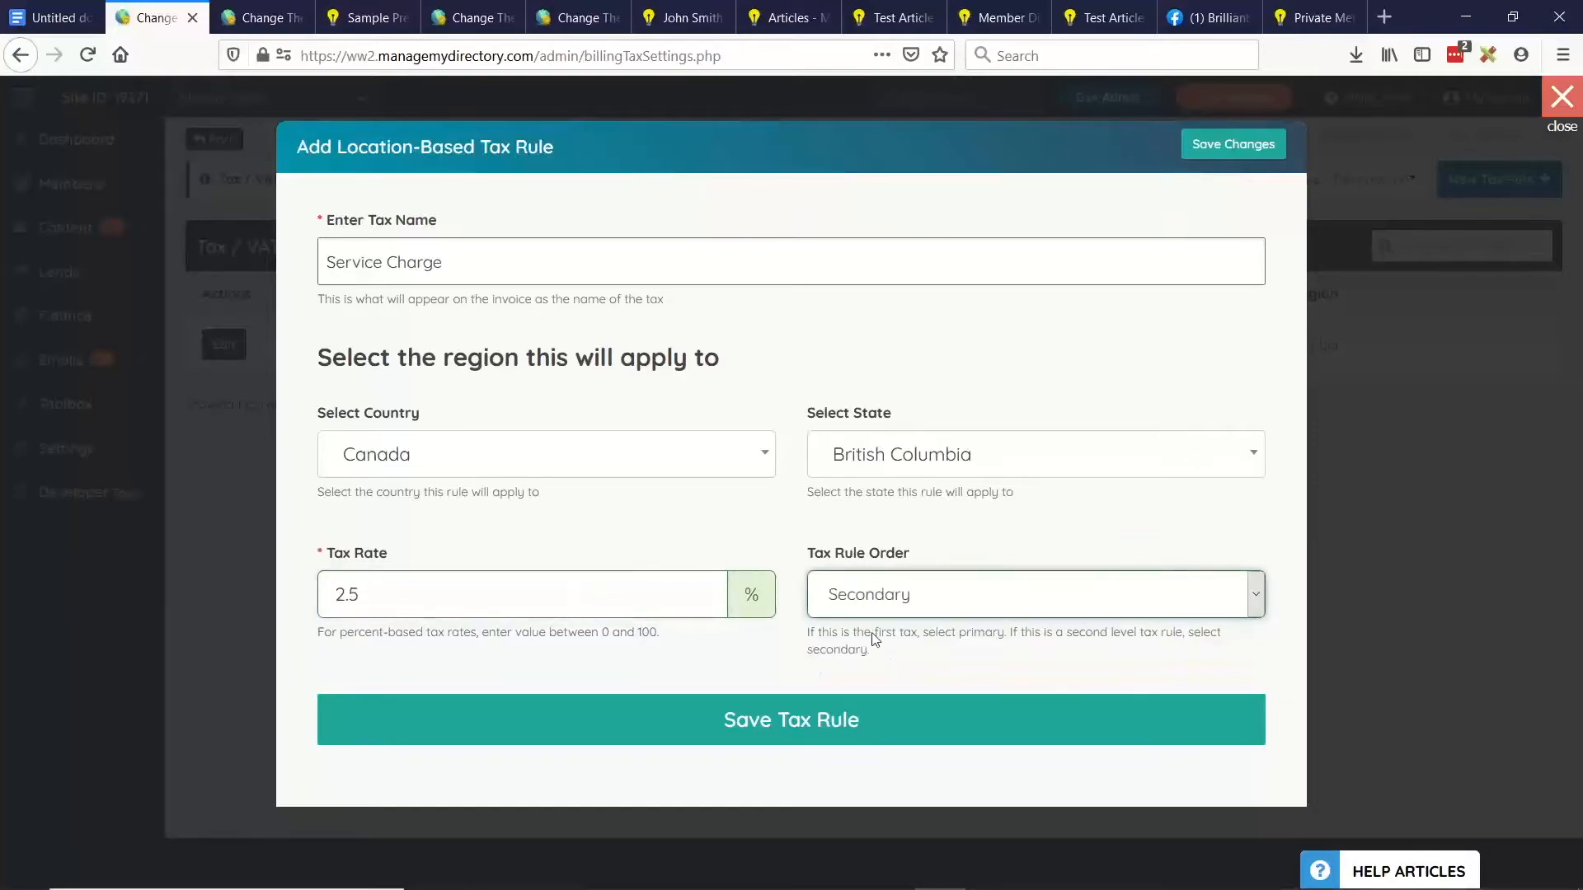
left_click(813, 732)
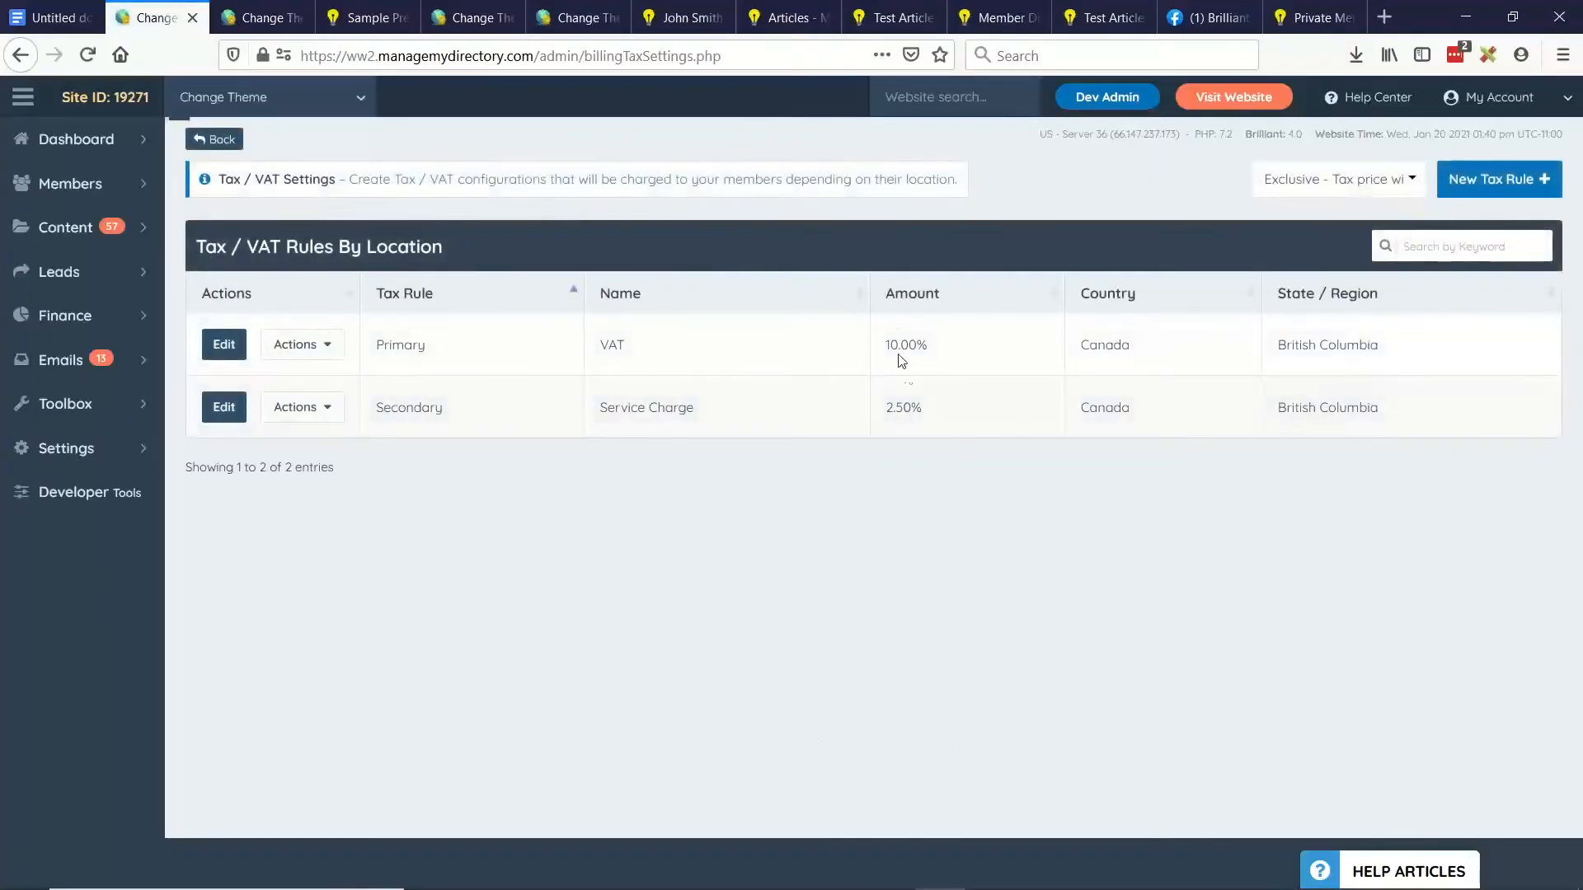
Compare the regions and names of the two tax rules in the list
left_click_drag(1275, 357, 1375, 345)
left_click_drag(1284, 407, 1349, 407)
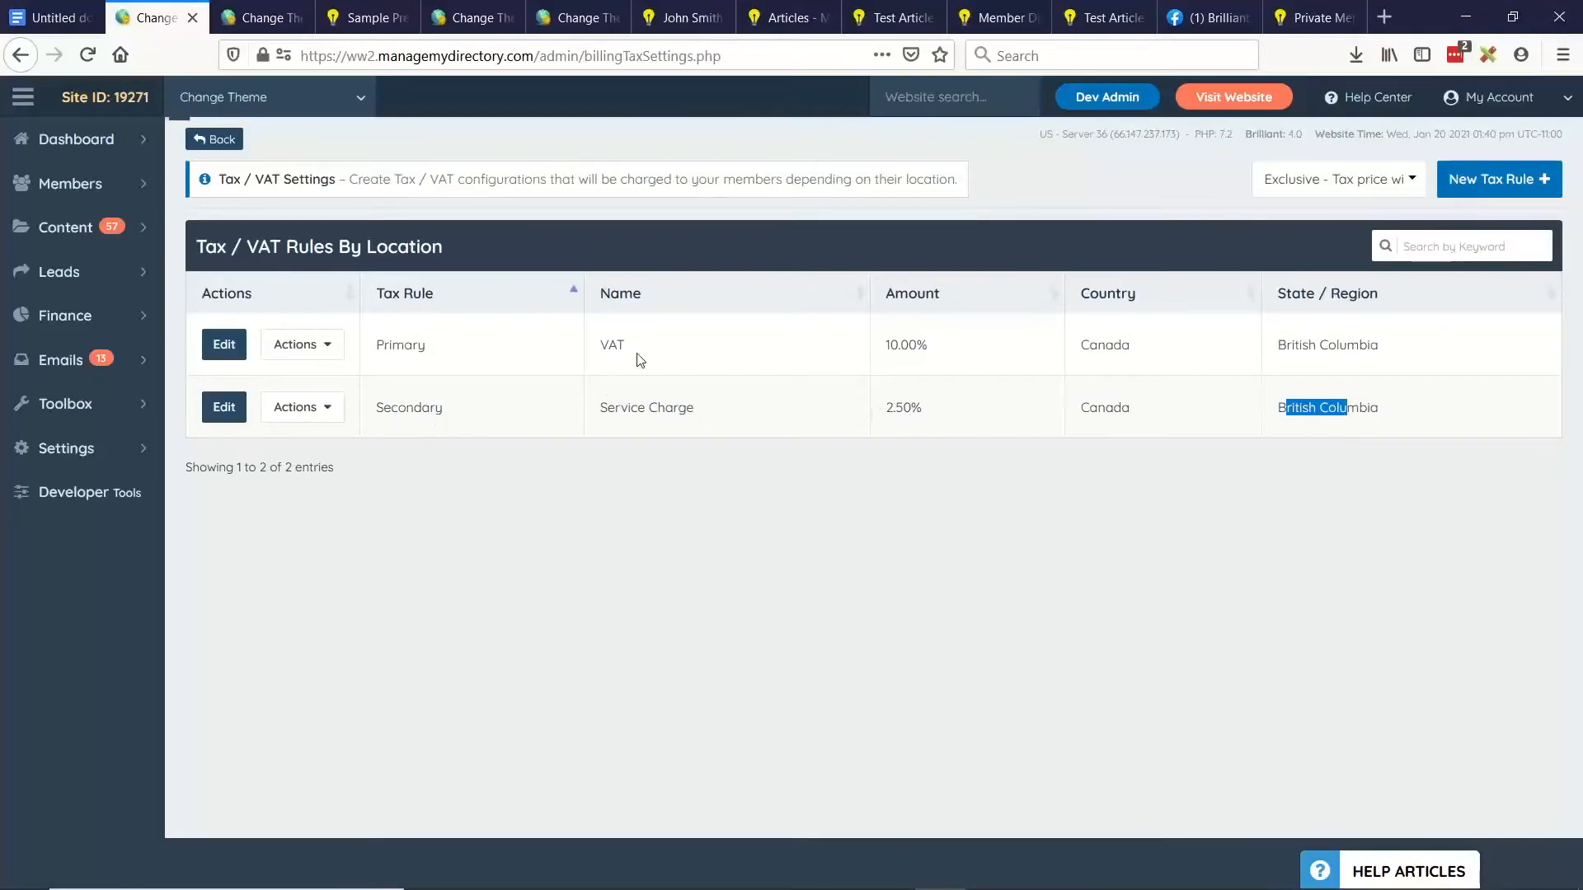
left_click(608, 345)
left_click_drag(630, 405, 729, 395)
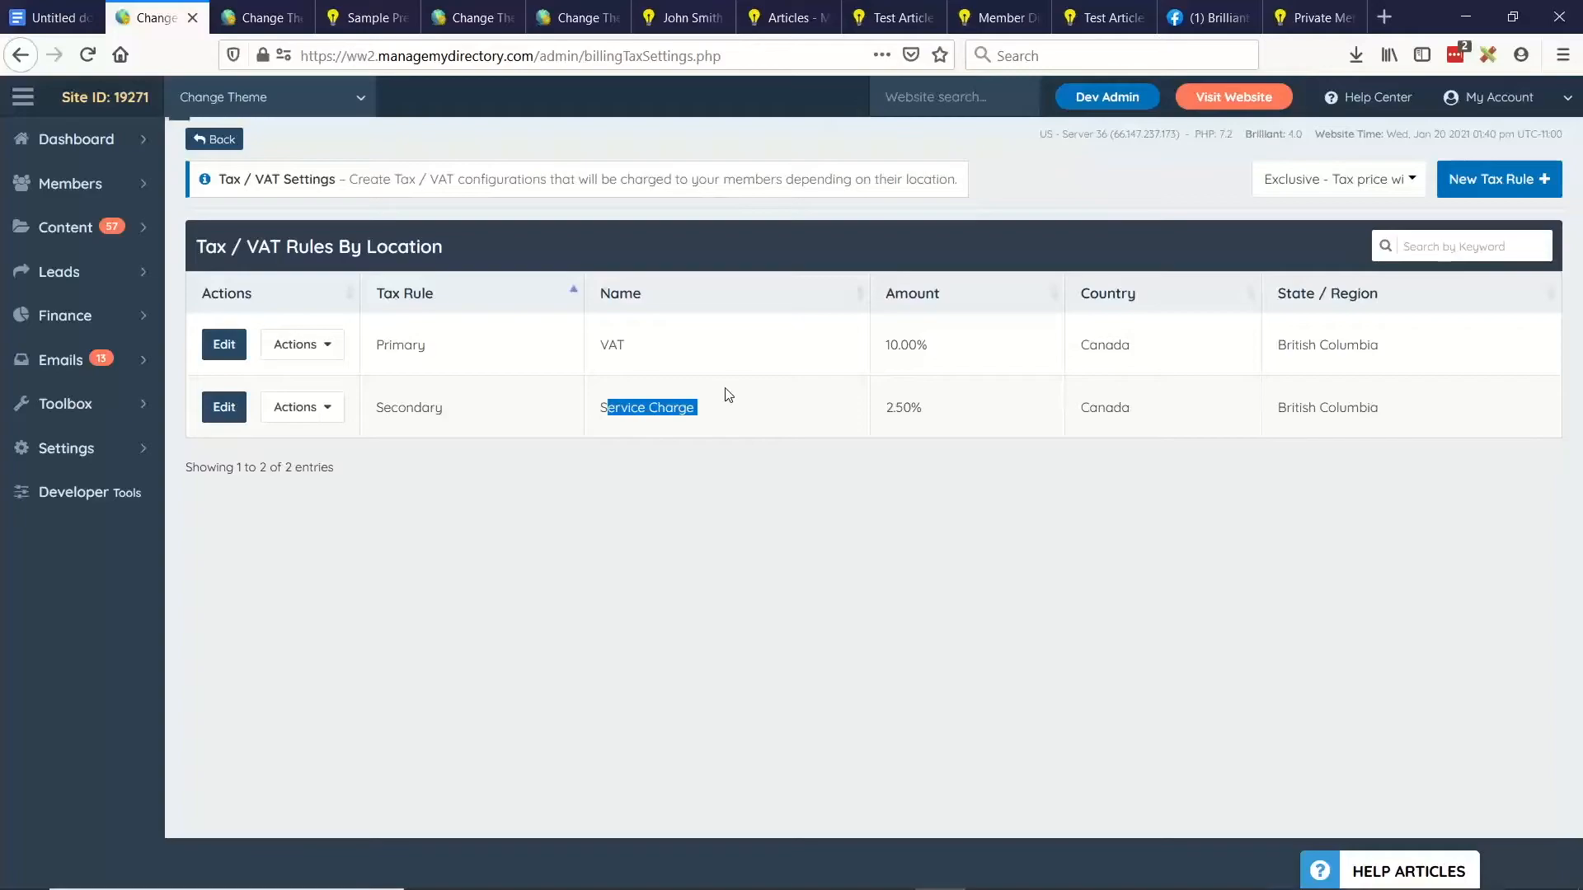
Go back to the checkout page, reload it, and select the monthly payment option again
left_click(368, 17)
left_click(87, 55)
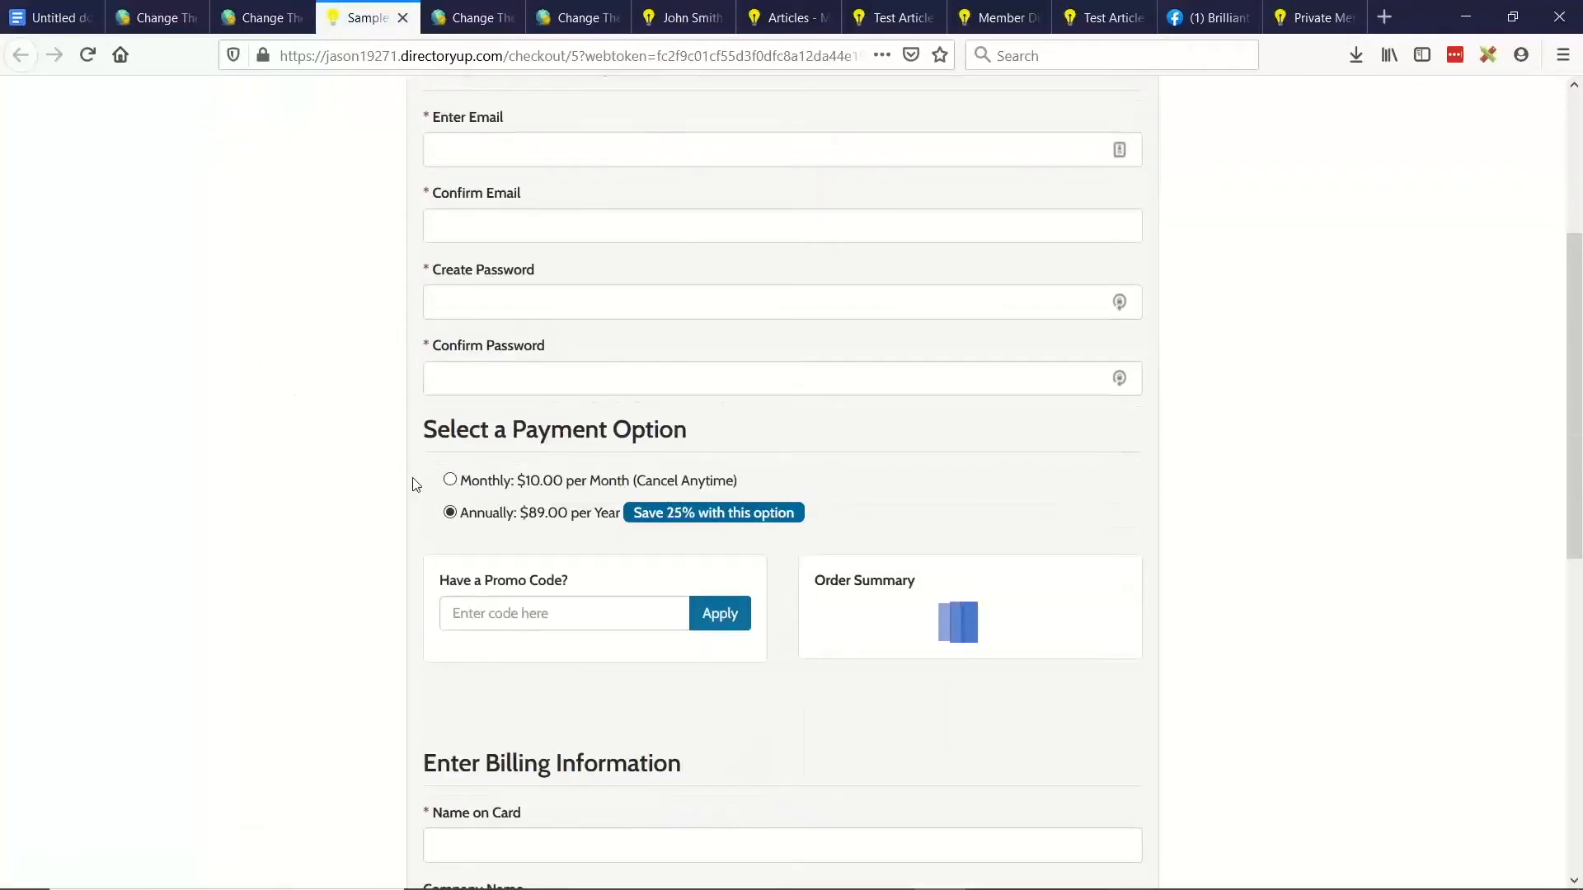
left_click(450, 480)
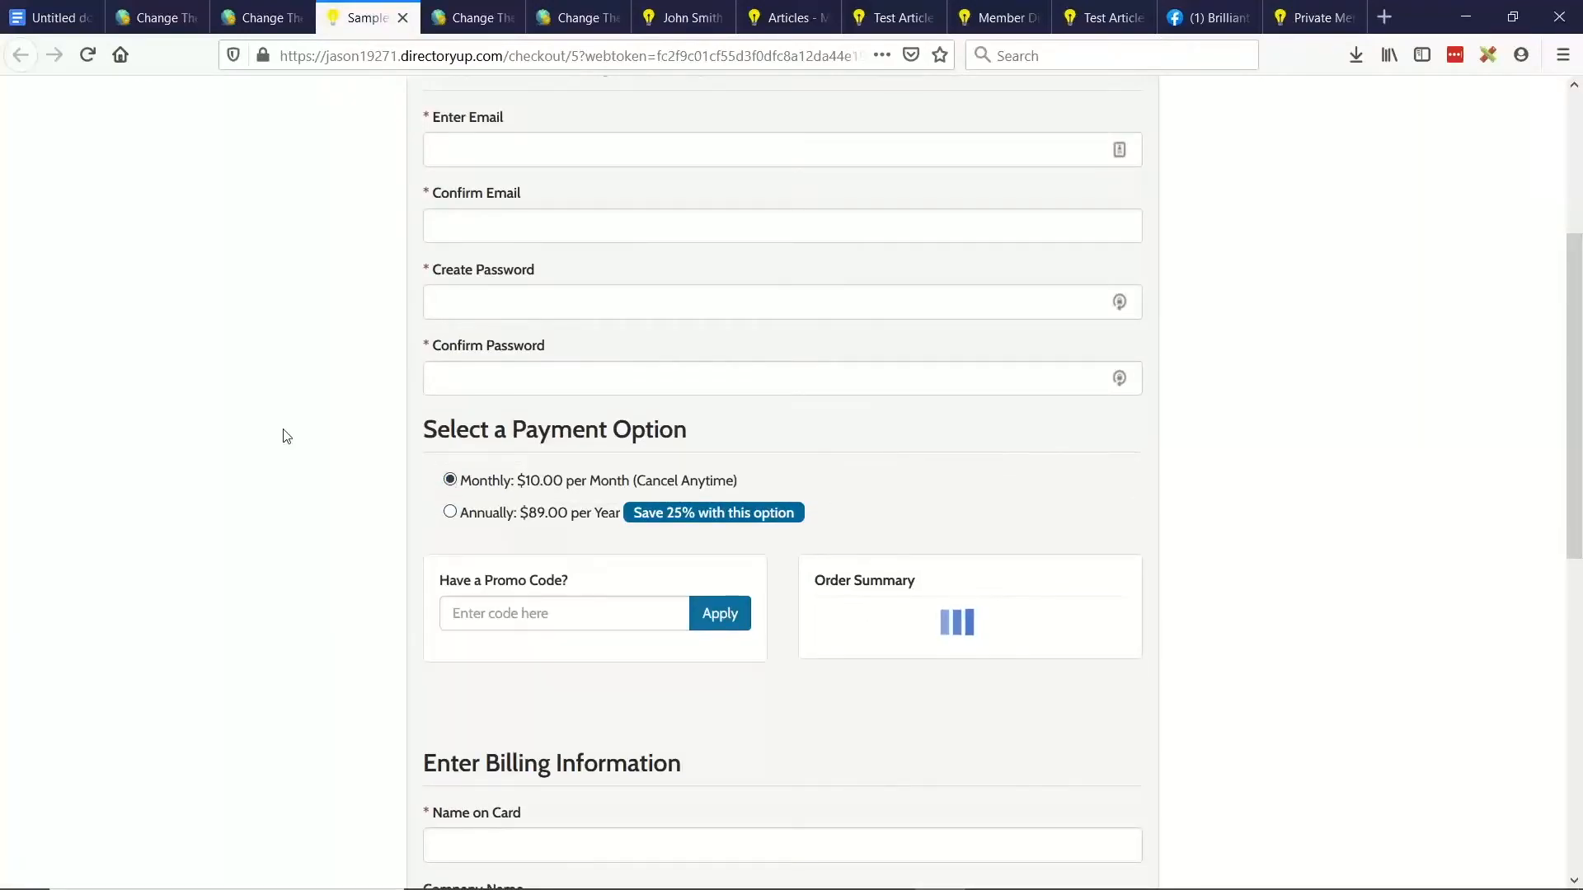
Choose Canada and British Columbia as the billing country and state to apply both tax rules
scroll(421, 445, "down", 5)
left_click(512, 575)
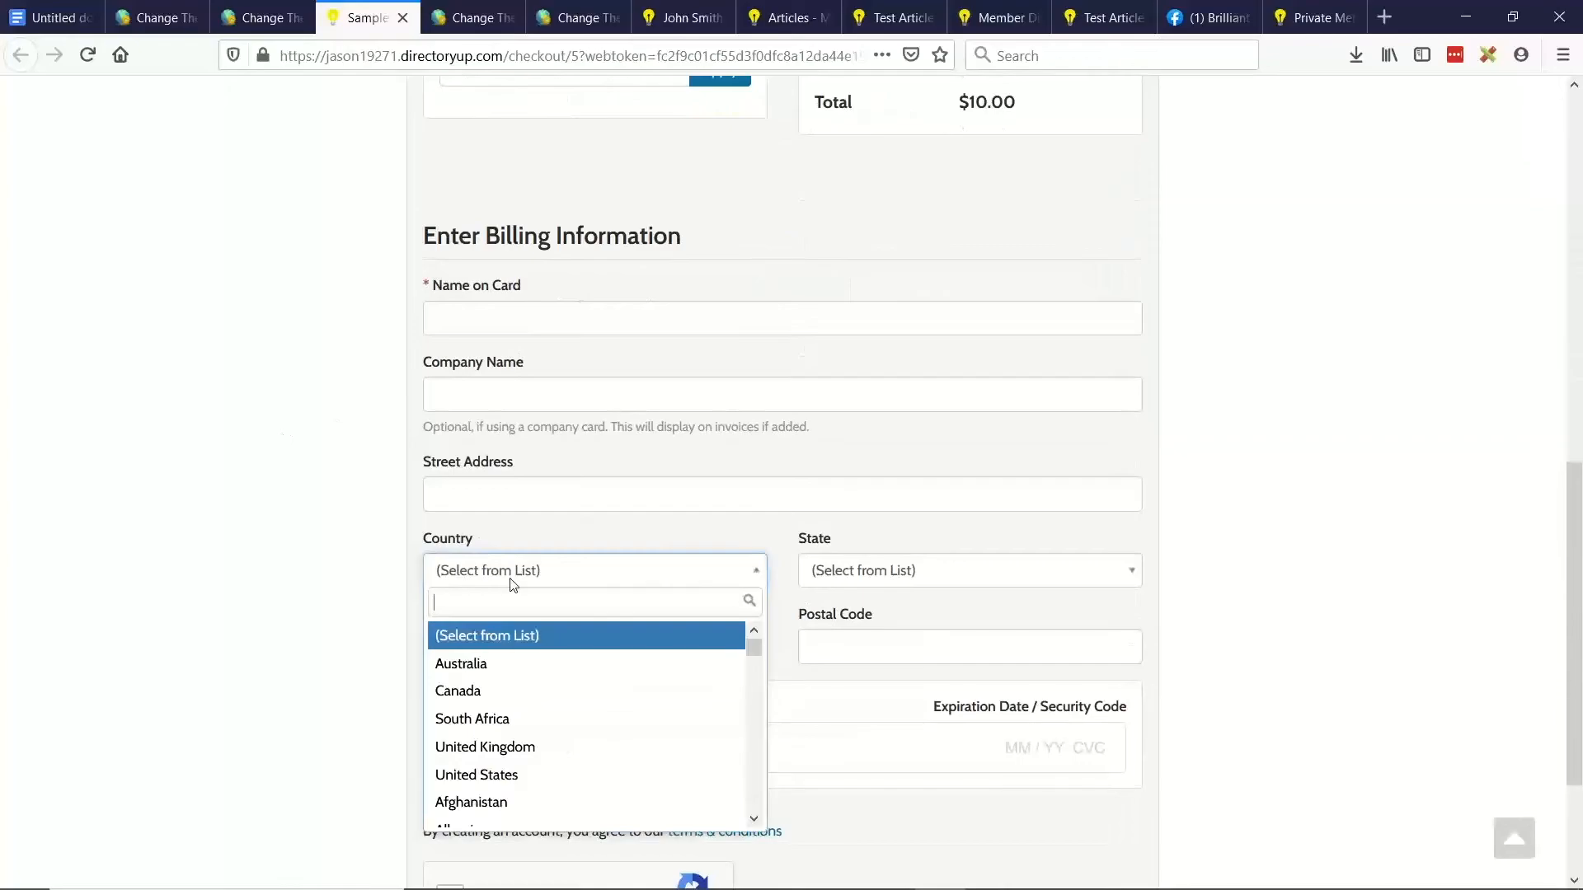
left_click(487, 689)
left_click(880, 557)
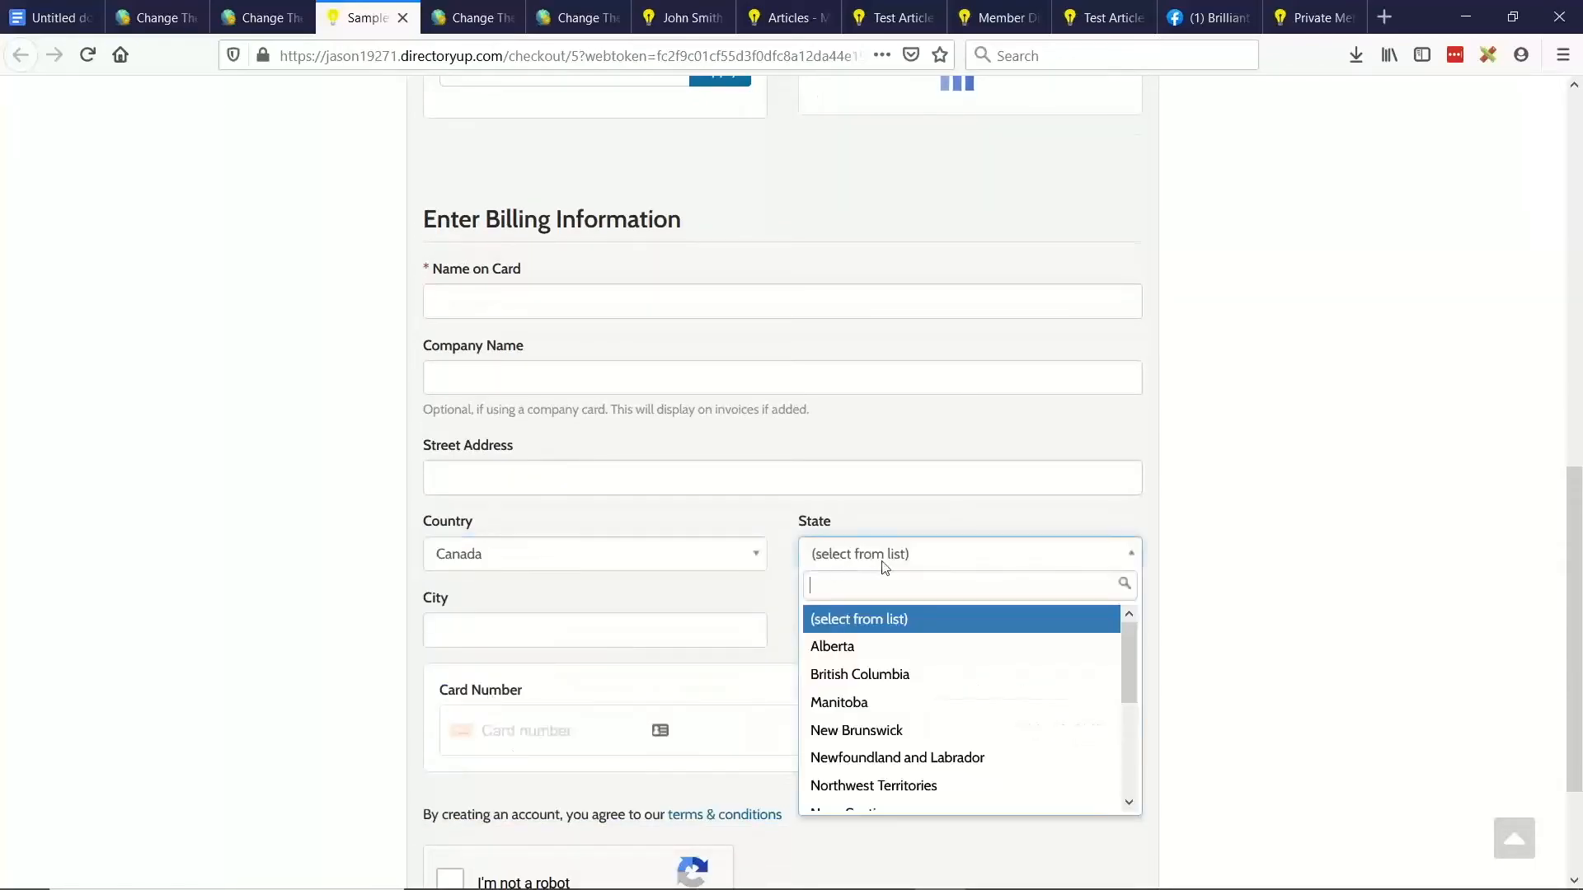
left_click(906, 673)
Examine how the VAT and Service Charge add to the subtotal in the order summary
scroll(1231, 432, "up", 2)
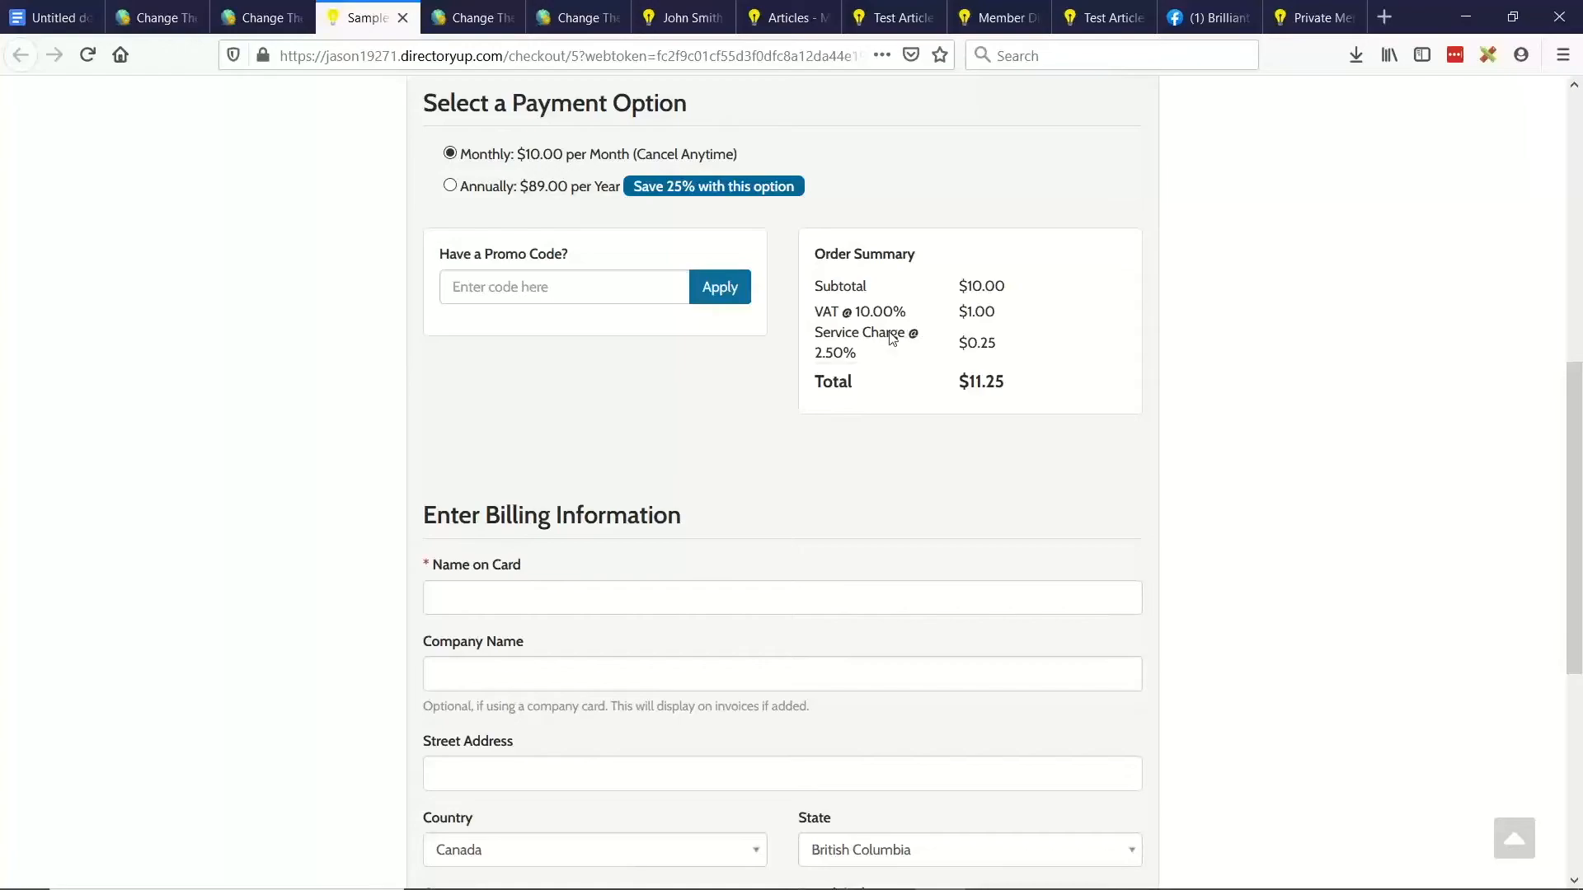
left_click_drag(955, 290, 1015, 288)
triple_click(956, 312)
left_click(956, 314)
left_click_drag(955, 311, 1000, 311)
left_click_drag(814, 332, 850, 339)
left_click(825, 356)
left_click_drag(955, 352, 1005, 348)
left_click(998, 357)
left_click_drag(1033, 395, 985, 362)
left_click(984, 362)
Return to the Tax / VAT settings and switch the tax rules to Inclusive, so that tax is included in the set prices
left_click(154, 18)
left_click(1255, 600)
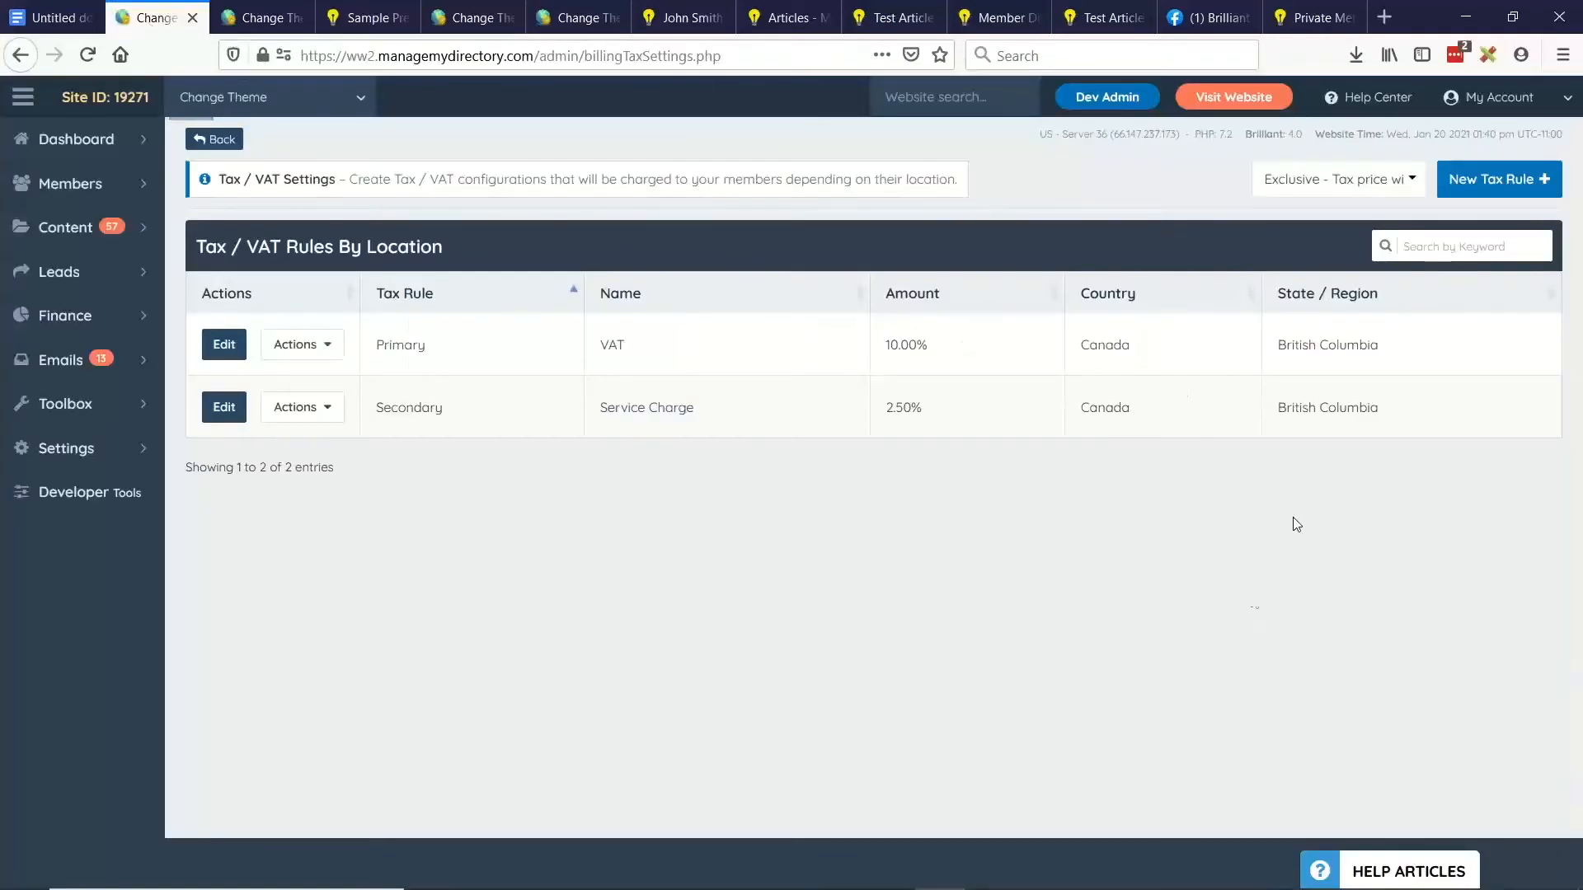
left_click(1282, 188)
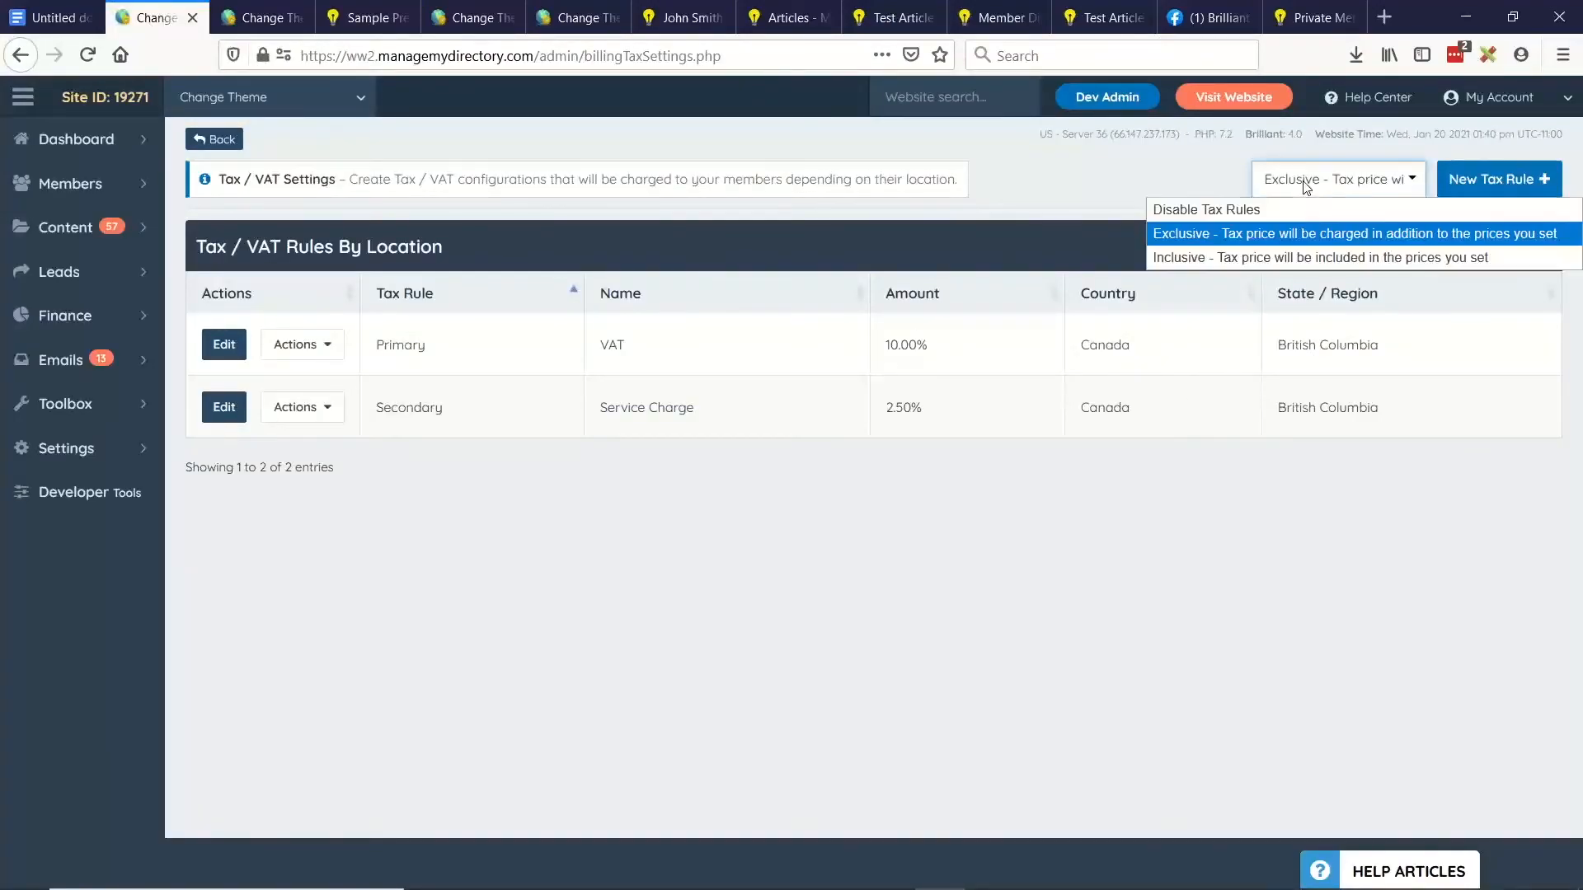
left_click(1185, 258)
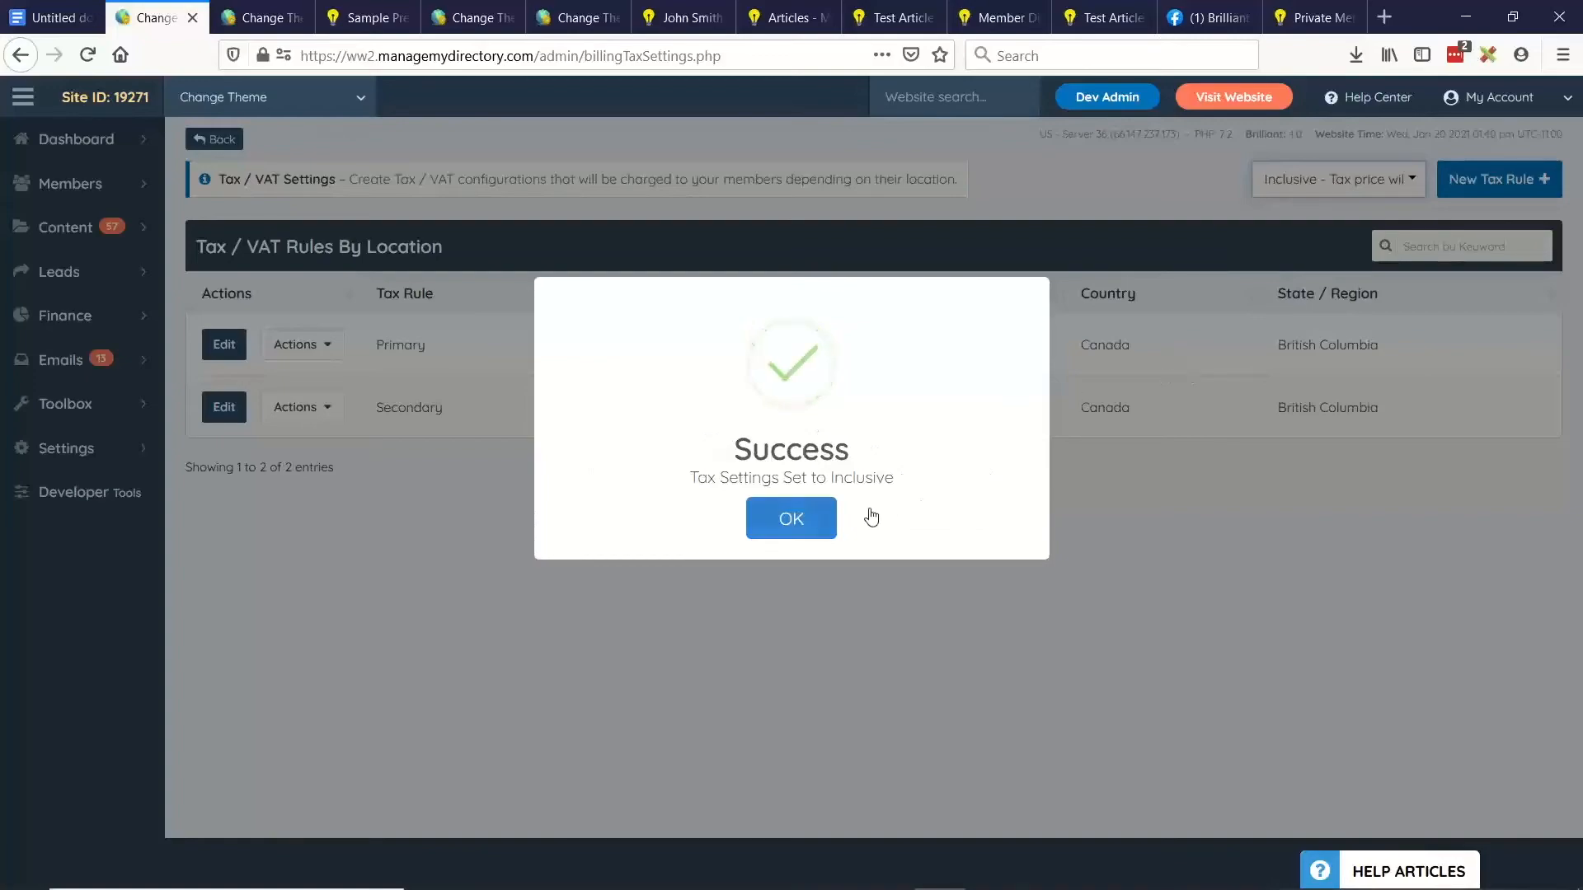
left_click(800, 521)
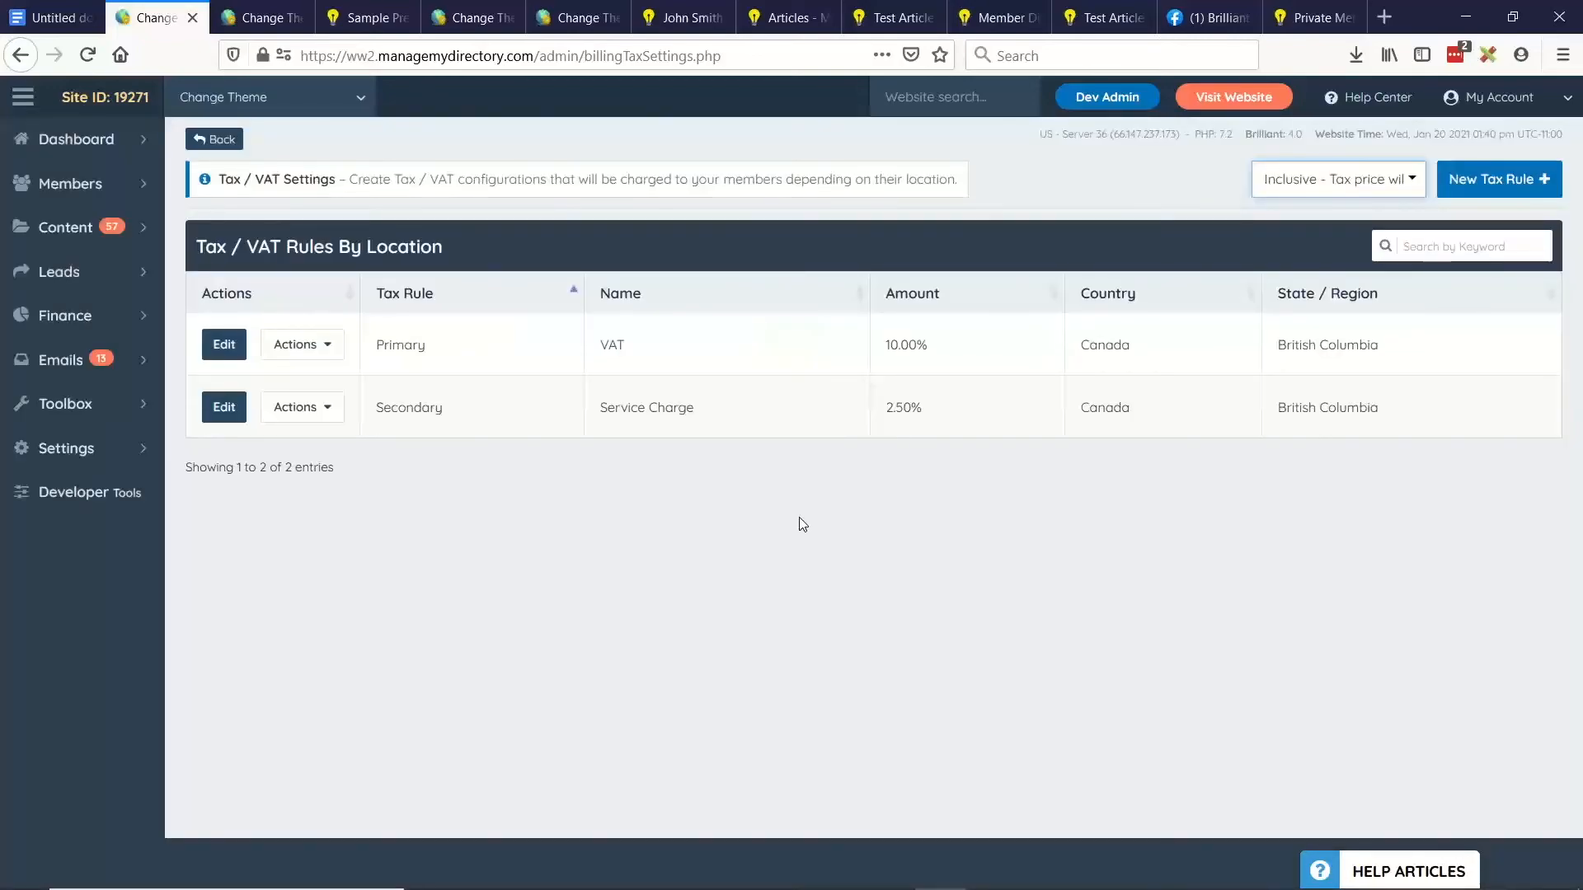
Reload the checkout page with the inclusive tax setting and choose the monthly payment option
left_click(360, 20)
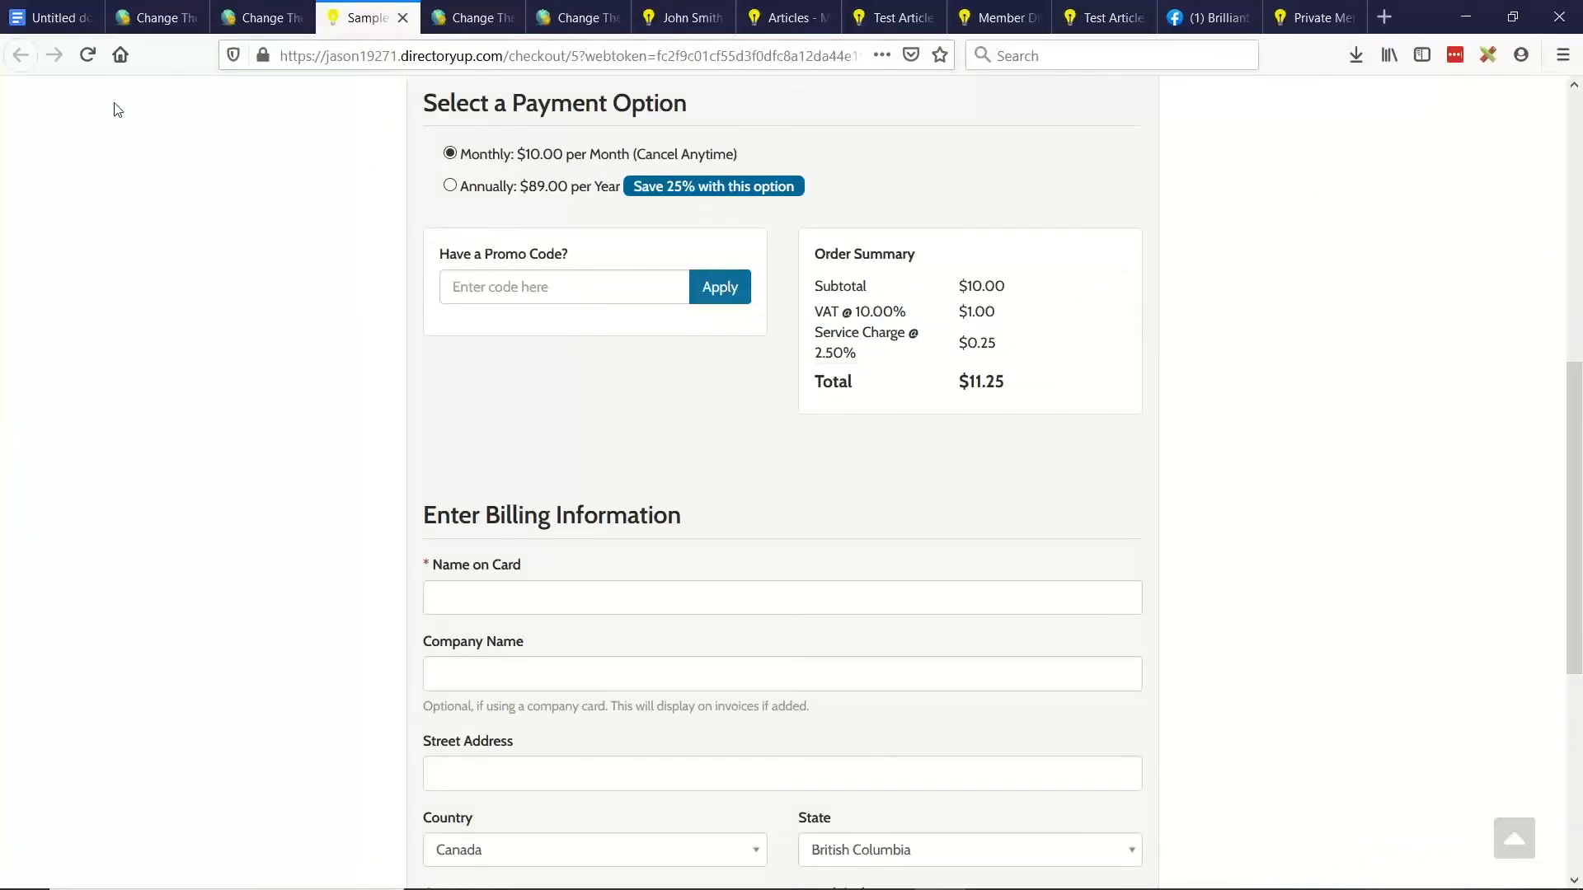
left_click(86, 55)
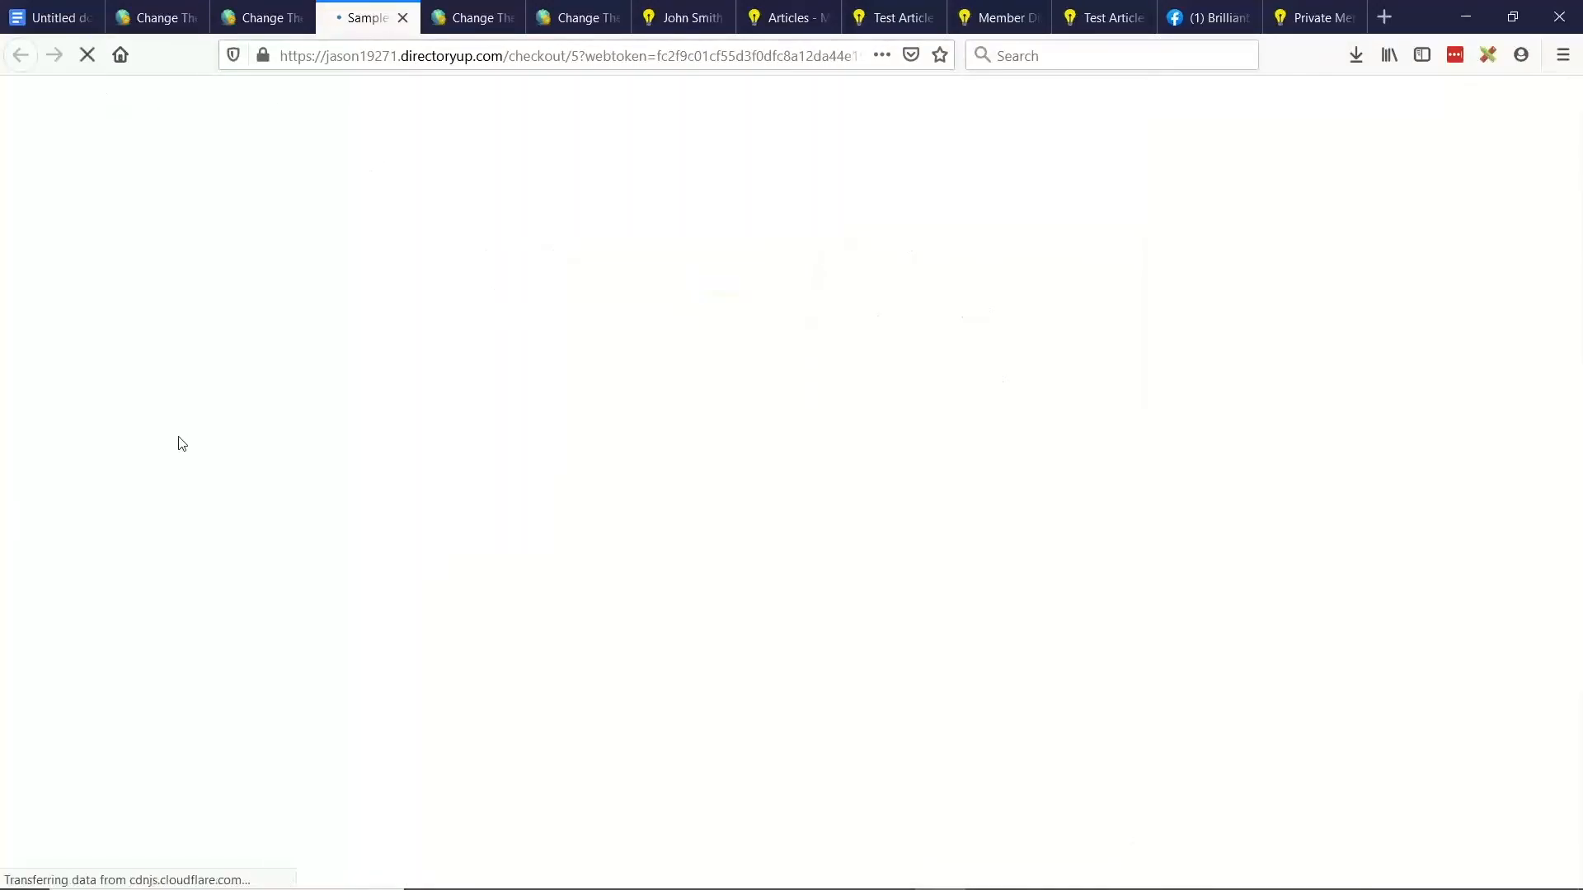
scroll(248, 424, "down", 8)
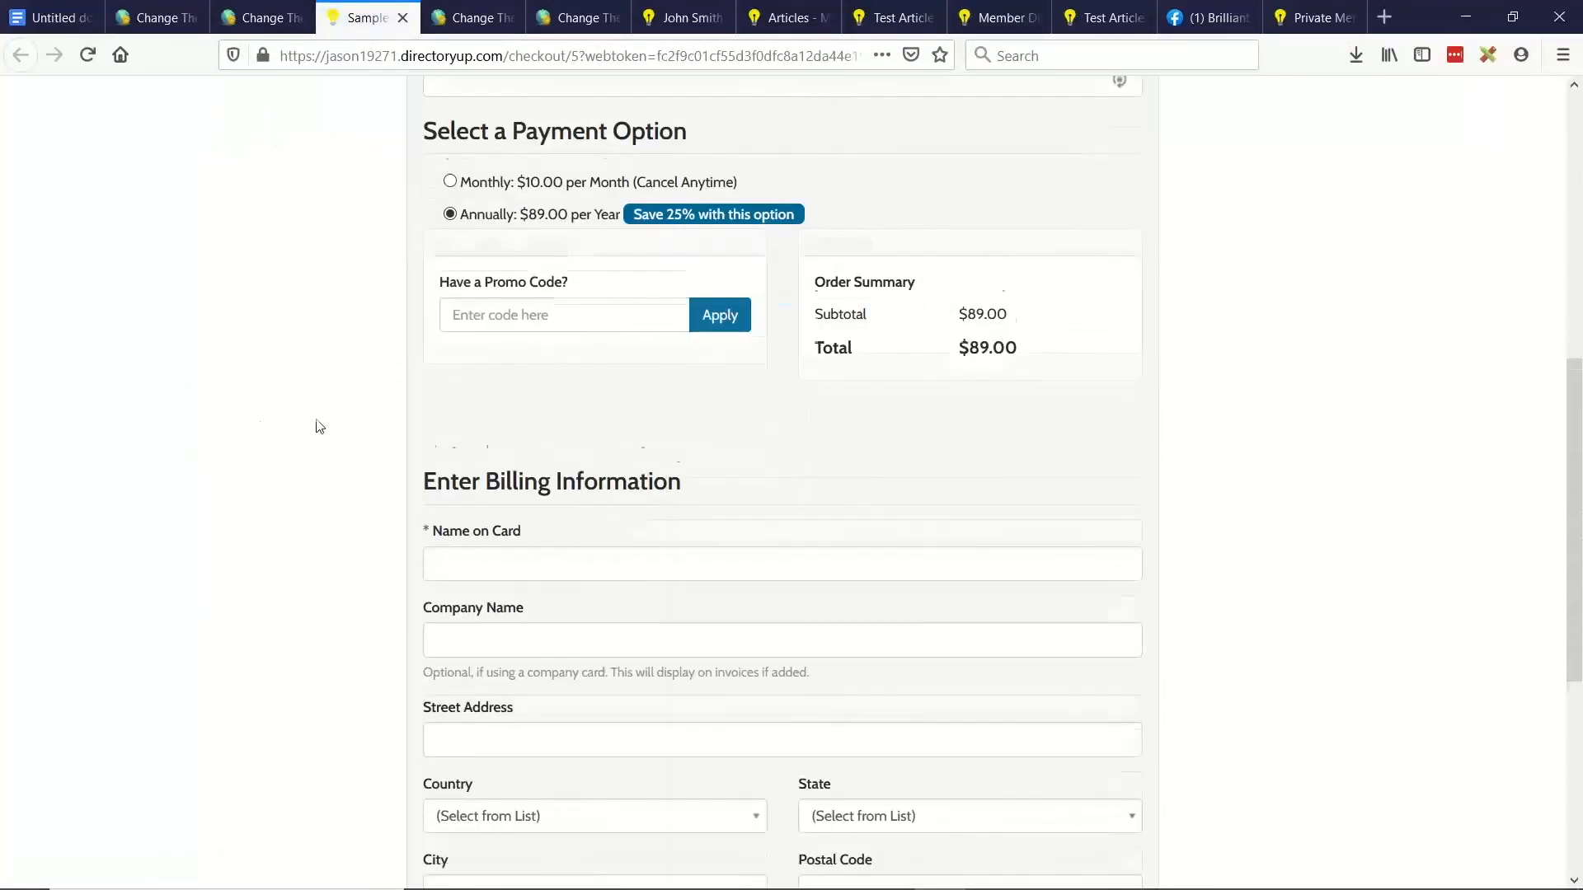
left_click(449, 153)
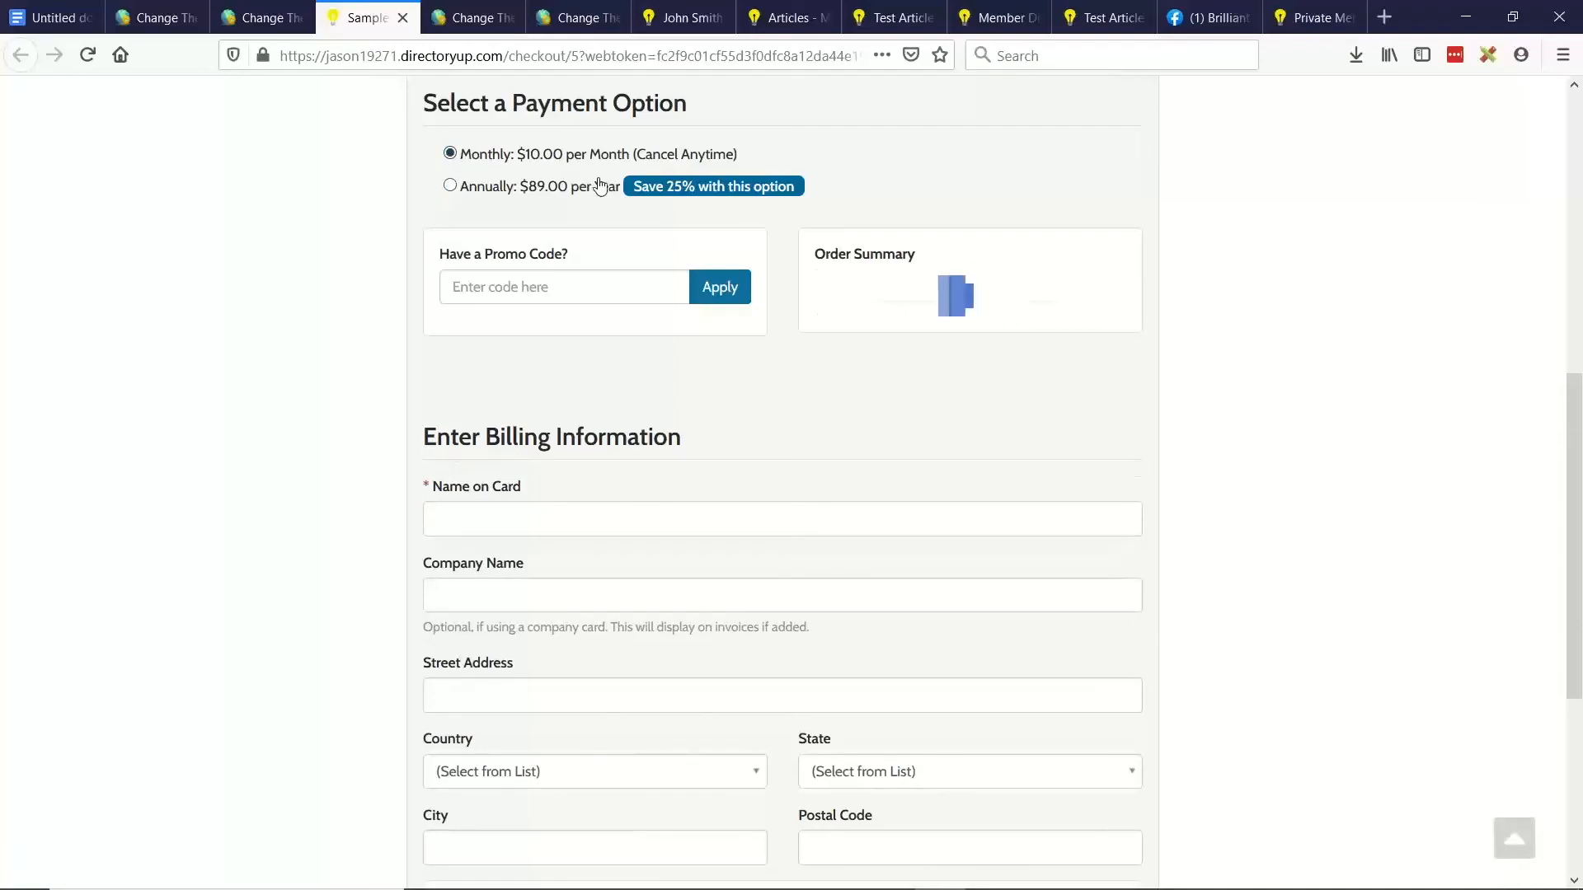
Set the billing location to Canada, British Columbia on the reloaded checkout form
left_click(460, 794)
left_click(459, 615)
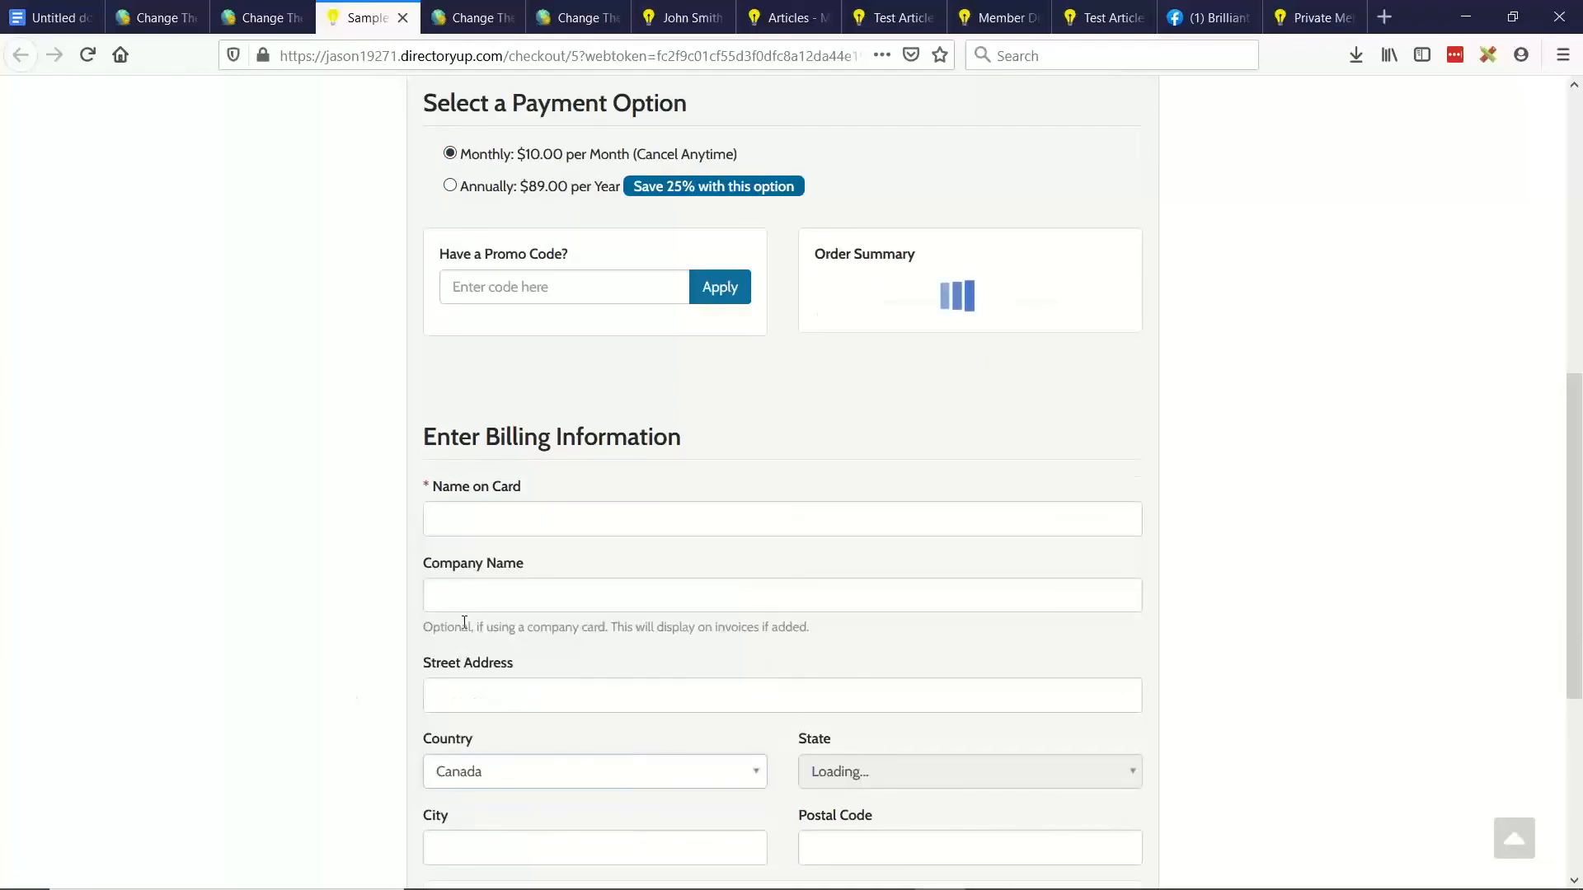
left_click(851, 763)
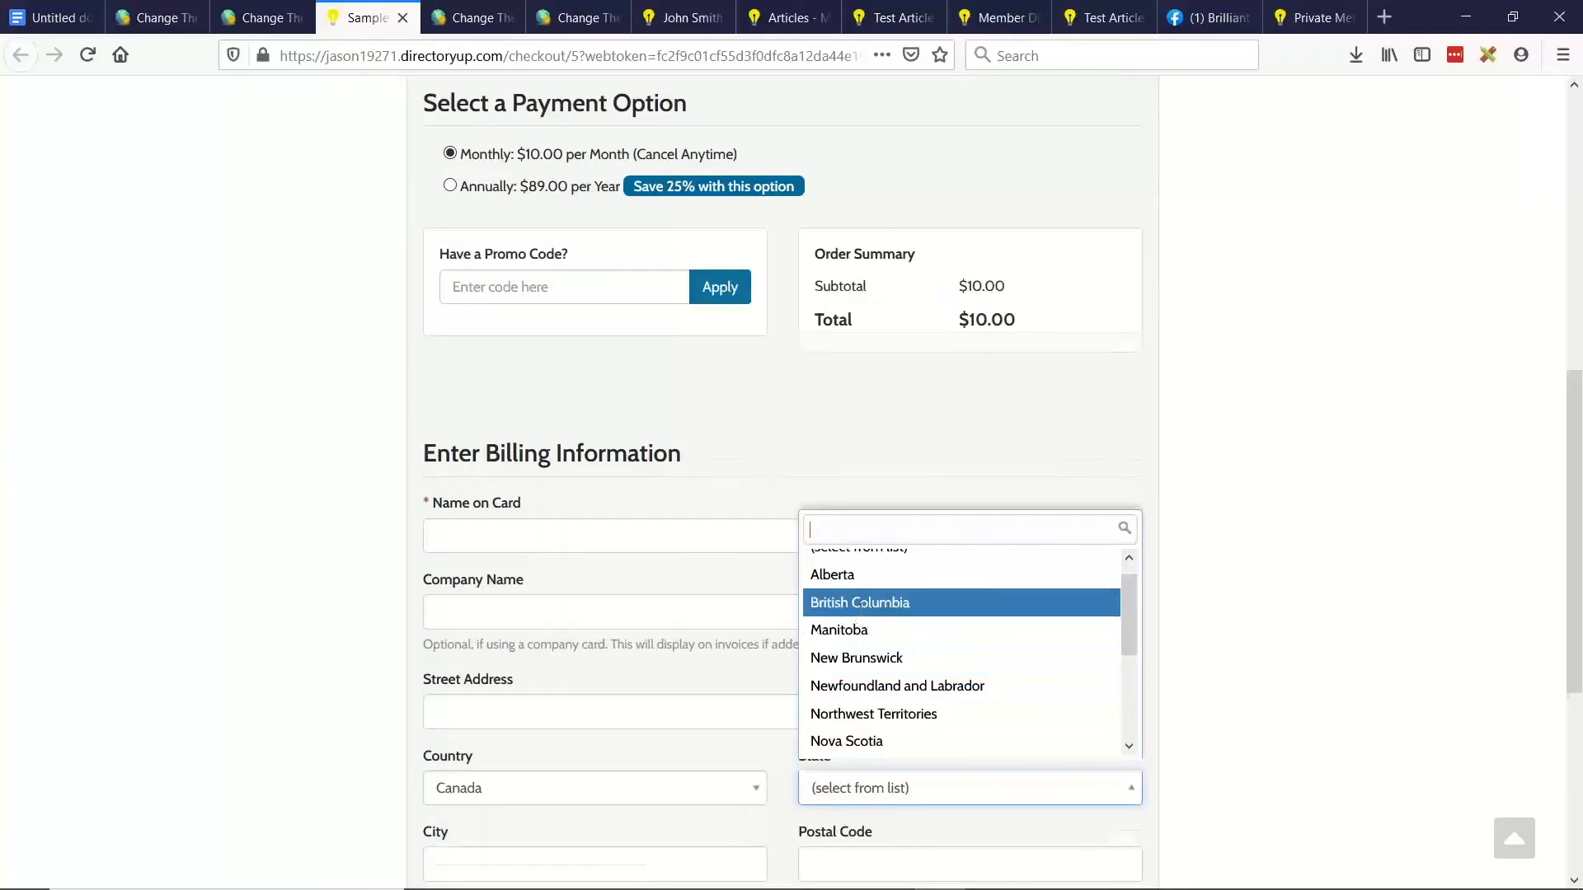
left_click(860, 603)
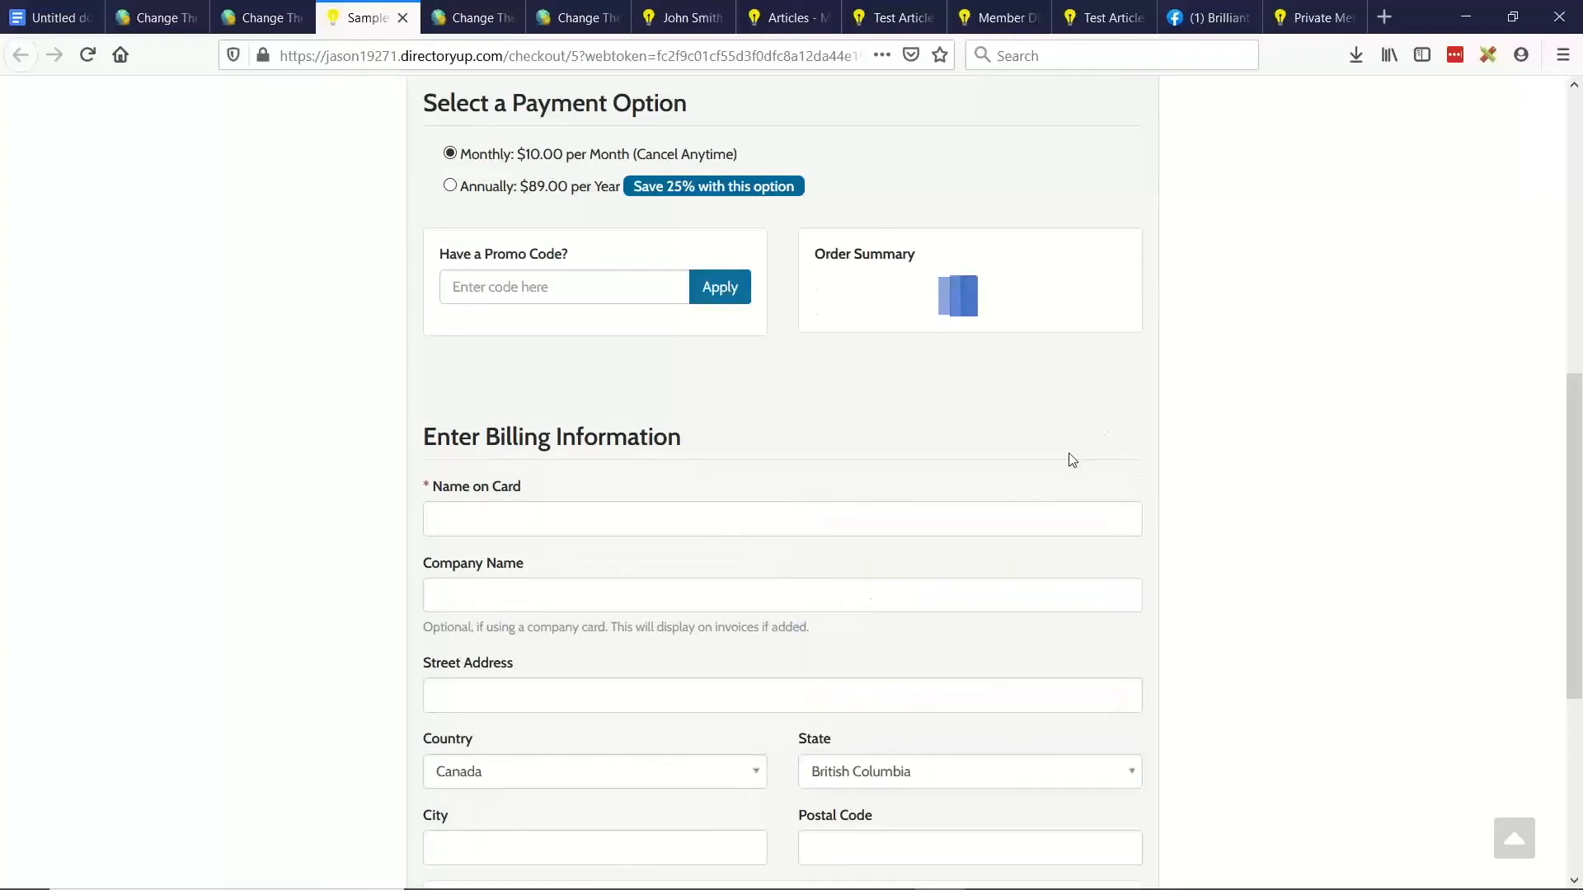
Examine how the order summary splits the monthly price into subtotal, VAT, Service Charge and total under inclusive tax
scroll(1072, 460, "up", 2)
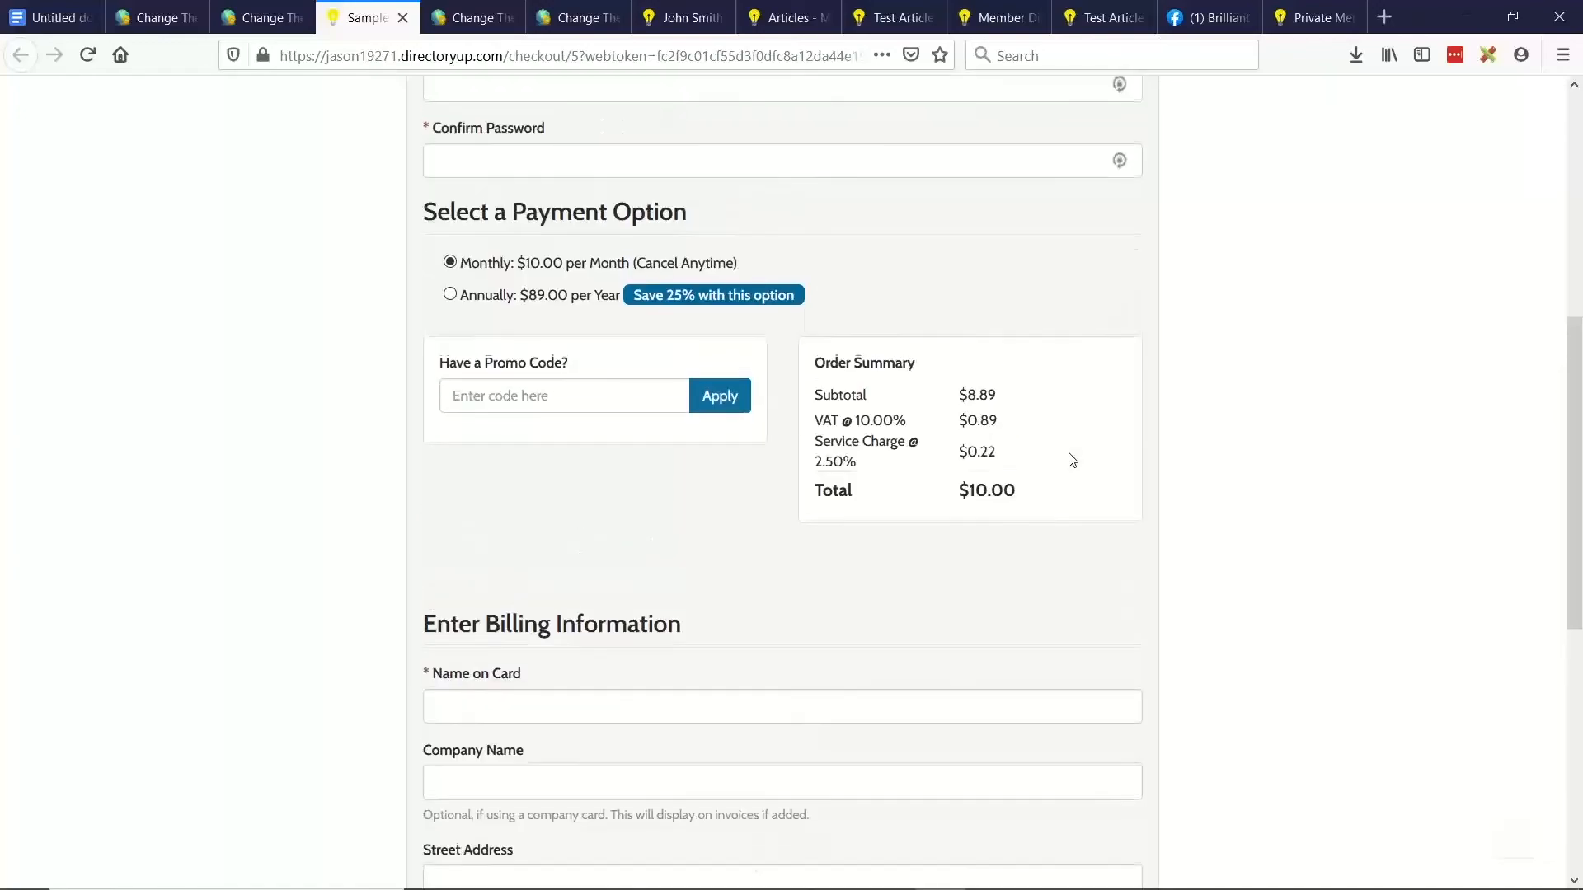
left_click_drag(1014, 407, 829, 396)
left_click(988, 399)
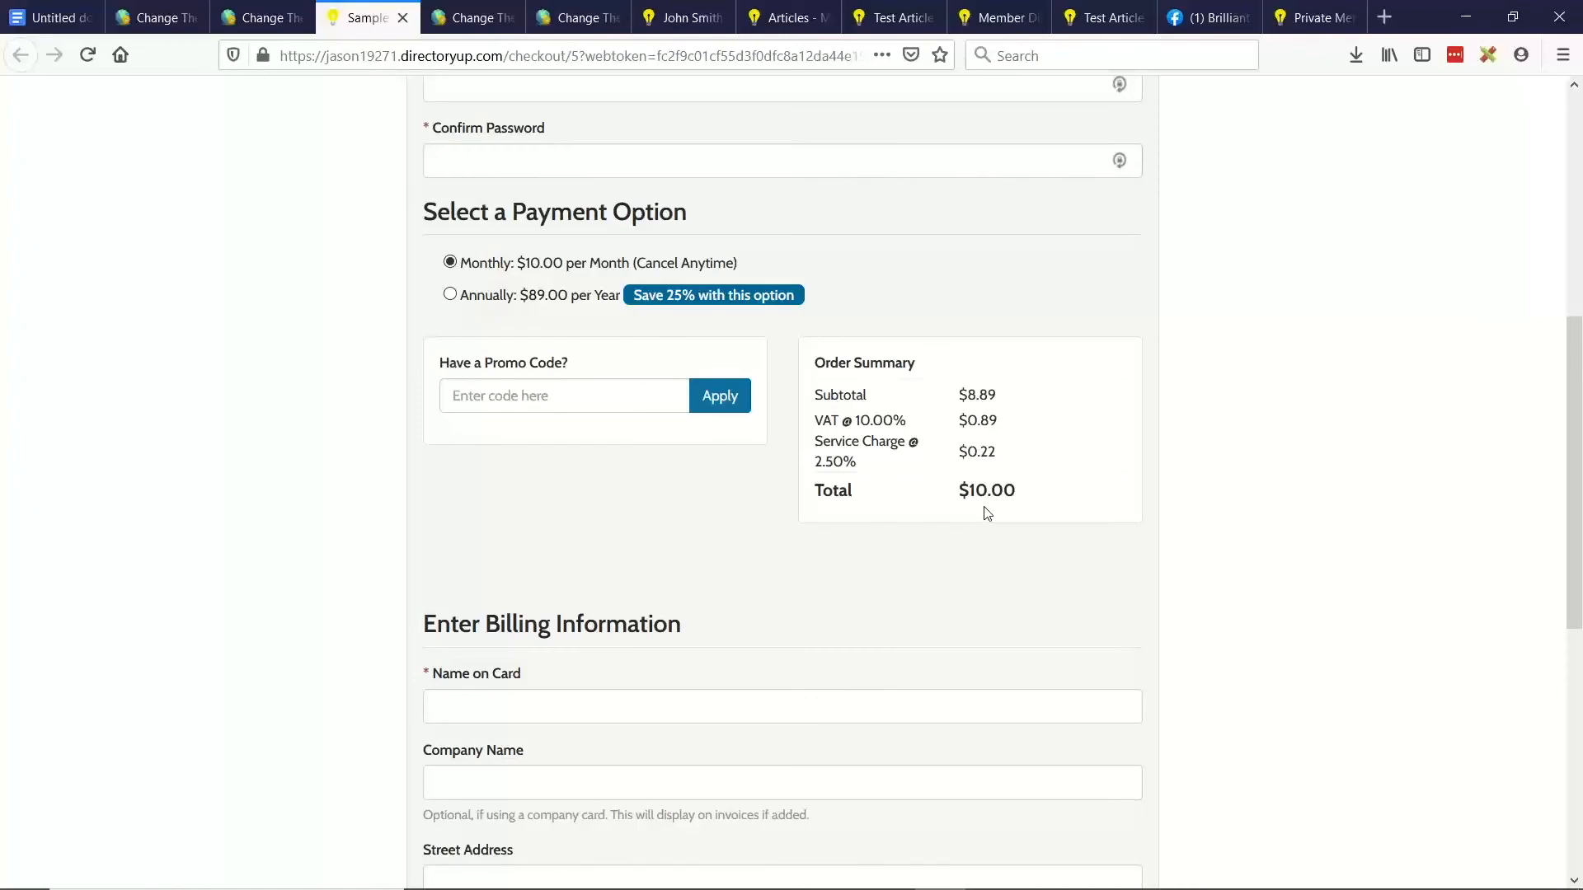
left_click_drag(959, 493, 811, 507)
left_click(1025, 511)
left_click(813, 507)
left_click_drag(813, 393, 987, 394)
left_click(985, 431)
mouse_move(815, 429)
left_mouse_down()
mouse_move(968, 452)
mouse_move(816, 416)
left_mouse_up()
left_click(1005, 462)
left_click(813, 439)
mouse_move(814, 490)
left_mouse_down()
mouse_move(1042, 500)
mouse_move(833, 484)
left_mouse_up()
left_click(1012, 483)
left_click(832, 485)
Return from the checkout page to the Tax / VAT settings
key("ctrl+Page_Up")
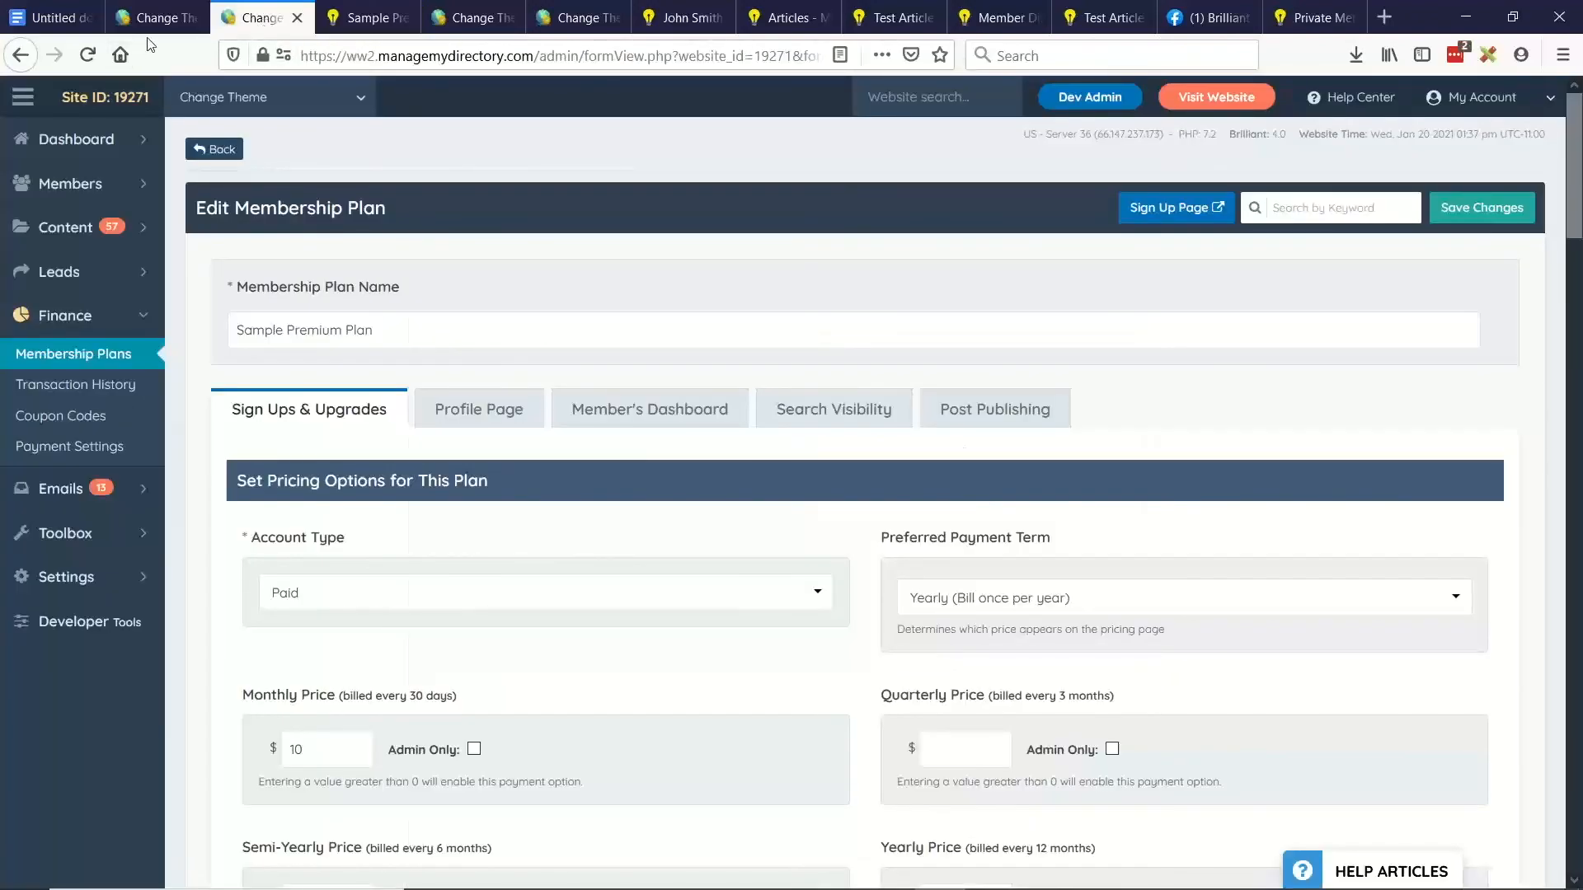
key("ctrl+Page_Up")
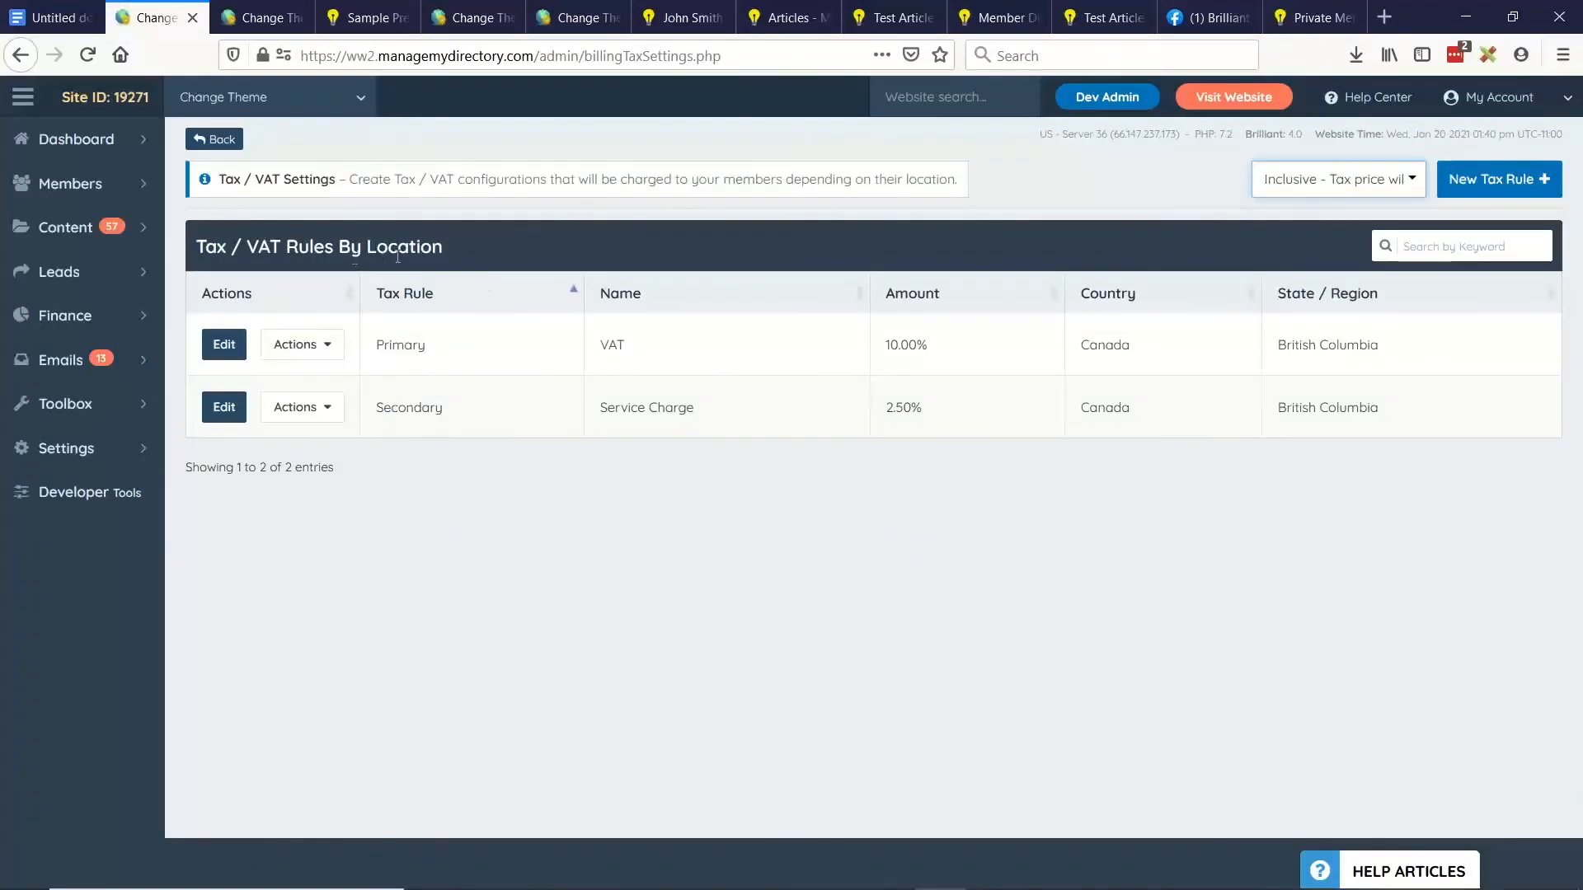